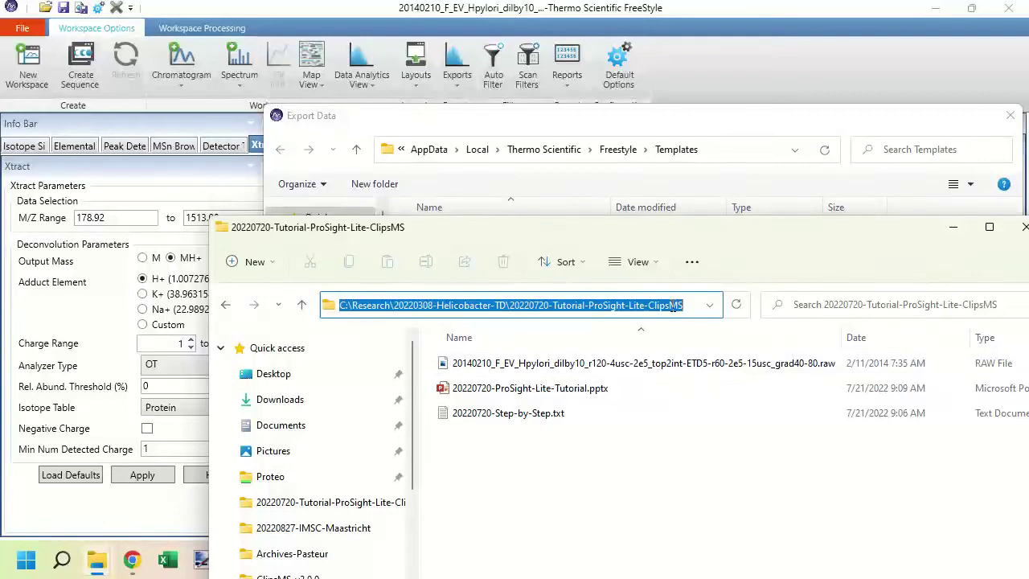
- Export the data as 794.xls into C:\Research\20220308-Helicobacter-TD\20220720-Tutorial-ProSight-Lite-ClipsMS
left_click(951, 228)
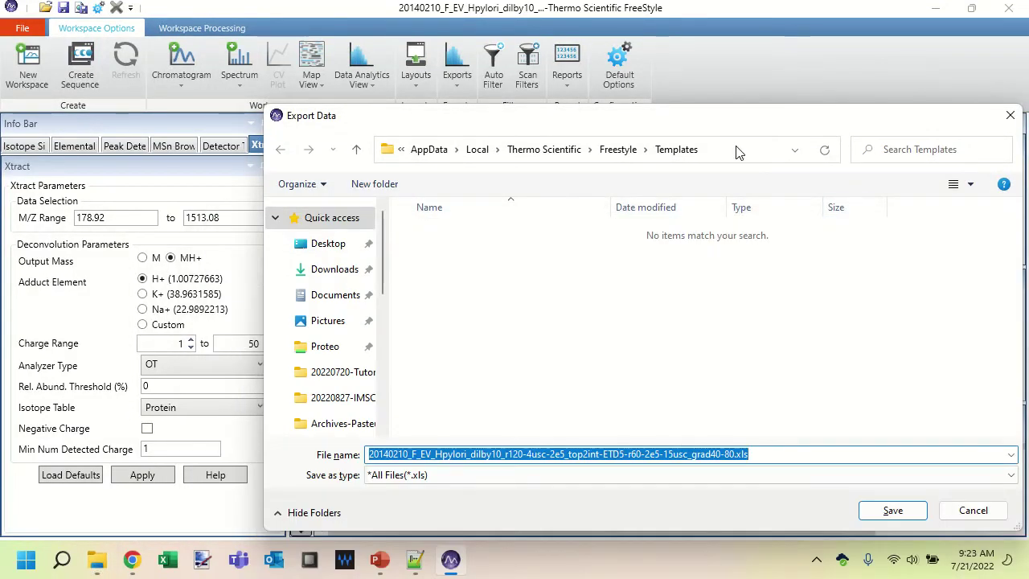
left_click(738, 149)
type("C:\\Research\\20220308-Helicobacter-TD\\20220720-Tutorial-ProSight-Lite-ClipsMS")
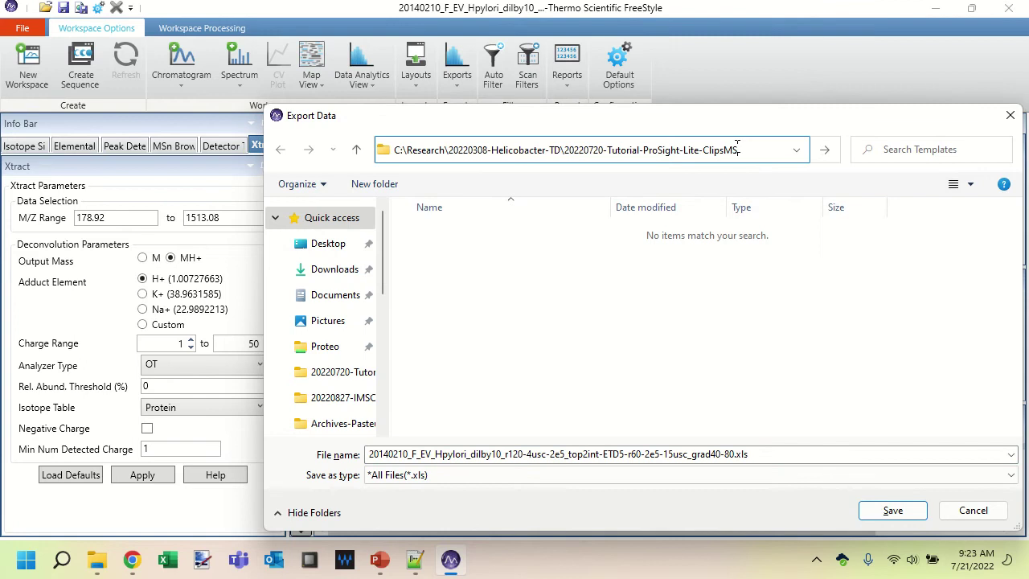
key("Return")
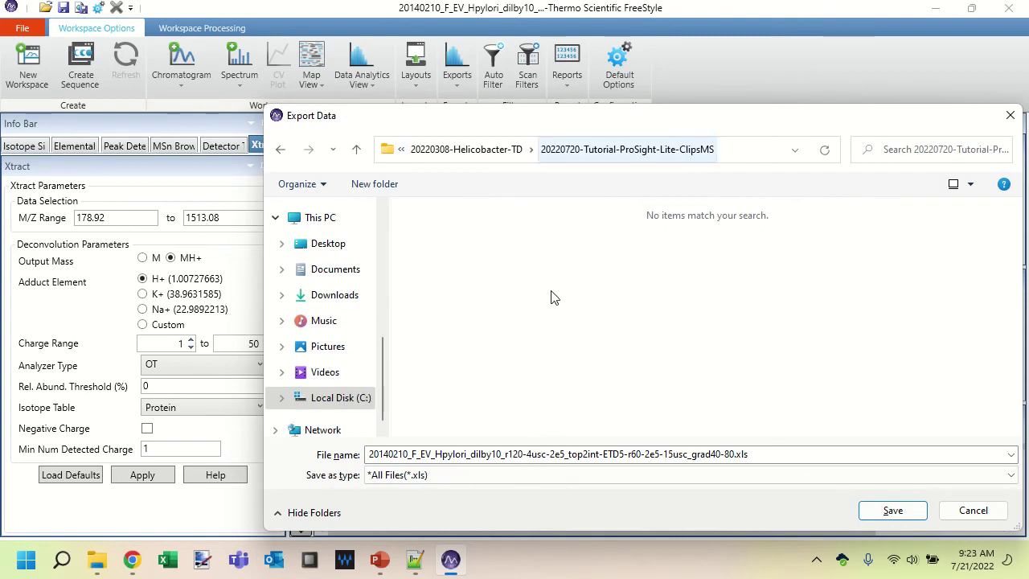
left_click(517, 453)
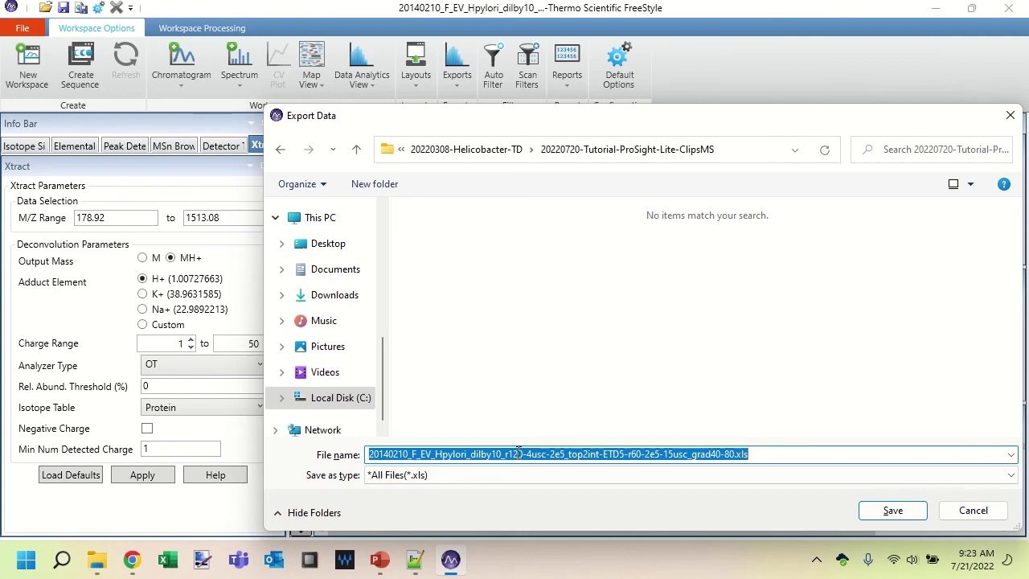
type("794")
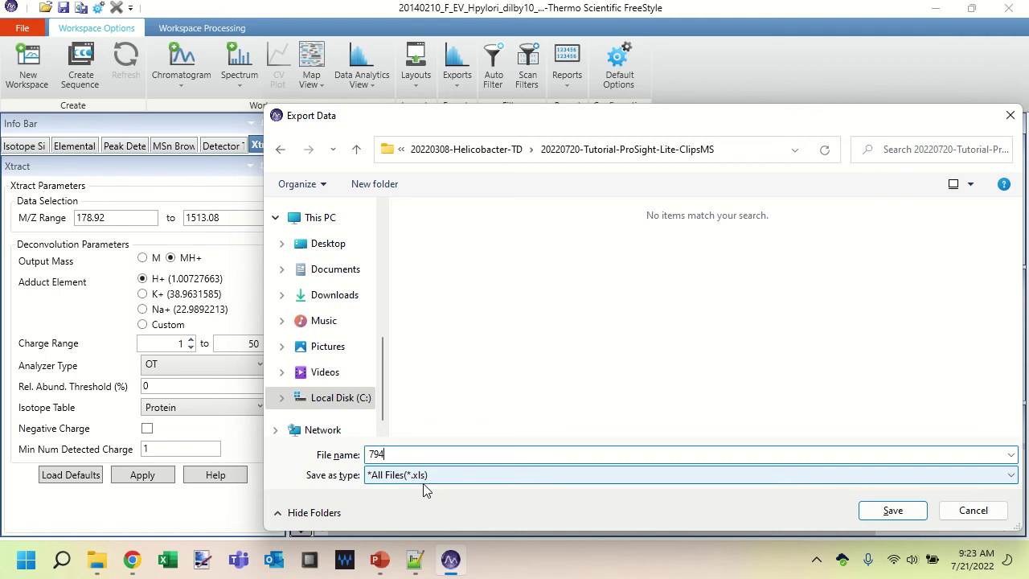
left_click(892, 511)
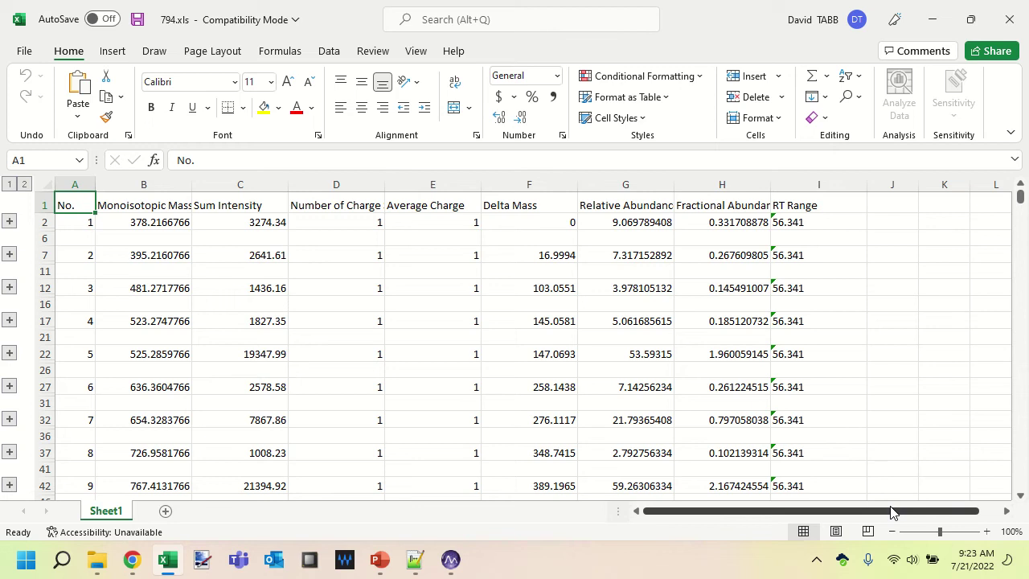
- Expand the grouped charge-state details under mass No. 1 to examine them, and collapse them again
key("Down")
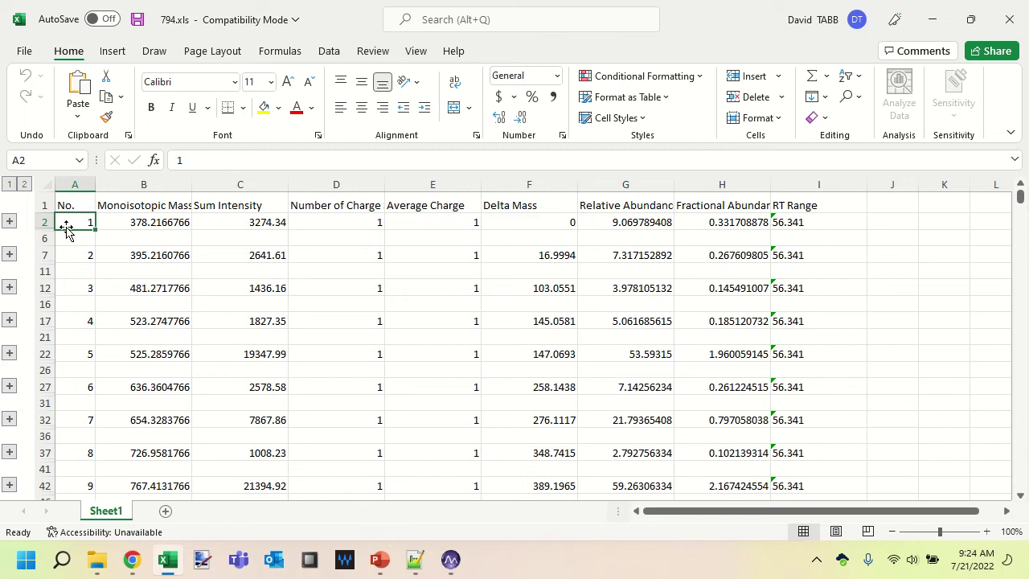
left_click(10, 223)
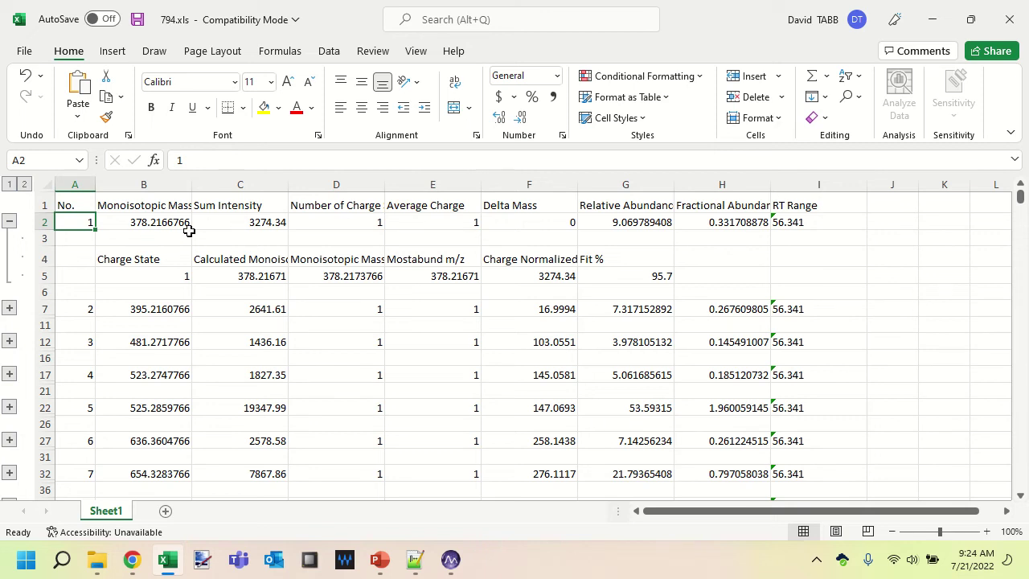
left_click(9, 222)
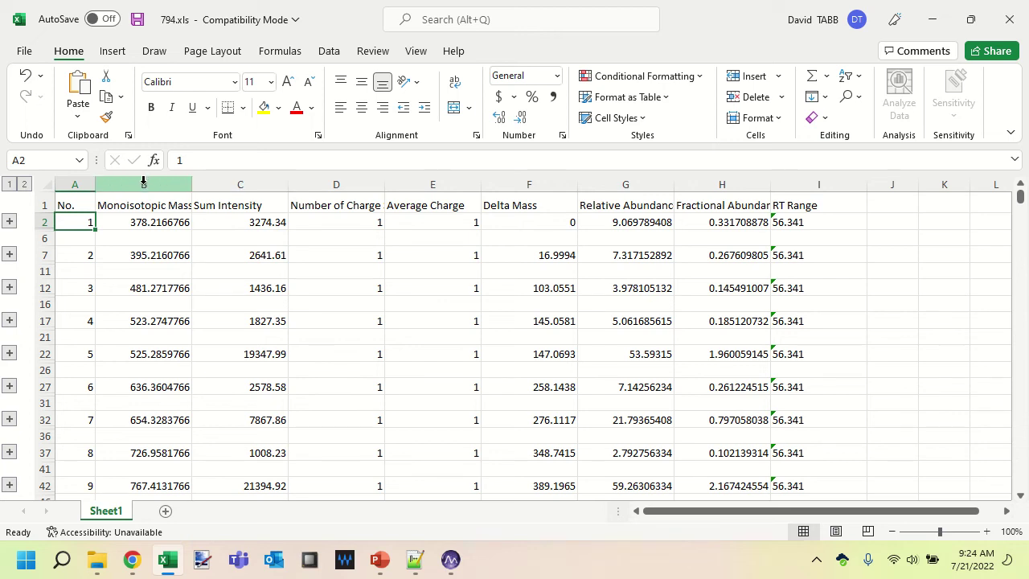
- Copy the Monoisotopic Mass and Sum Intensity columns (B and C) and switch to the tutorial folder in File Explorer
left_click_drag(143, 183, 234, 194)
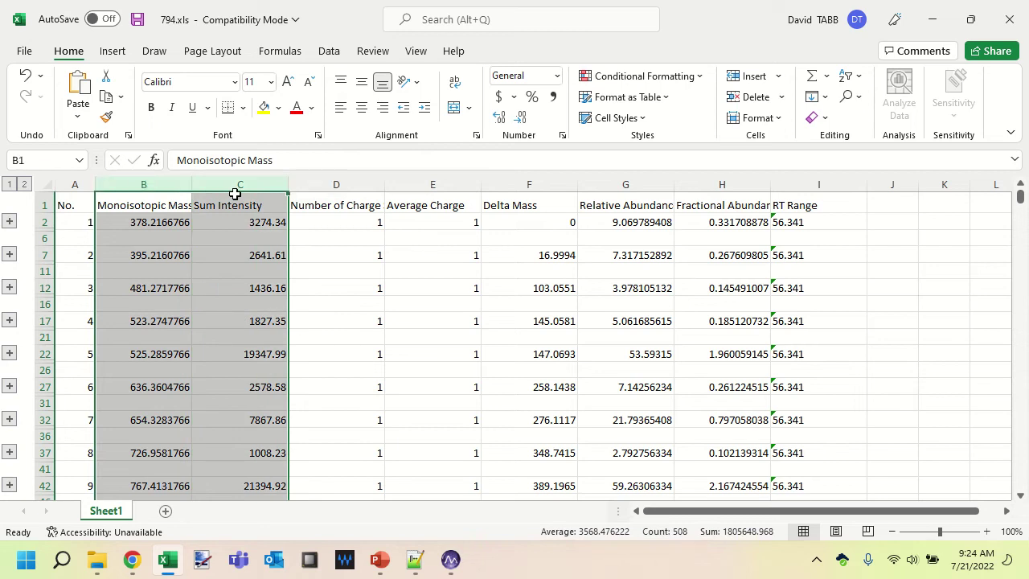
key("ctrl+c")
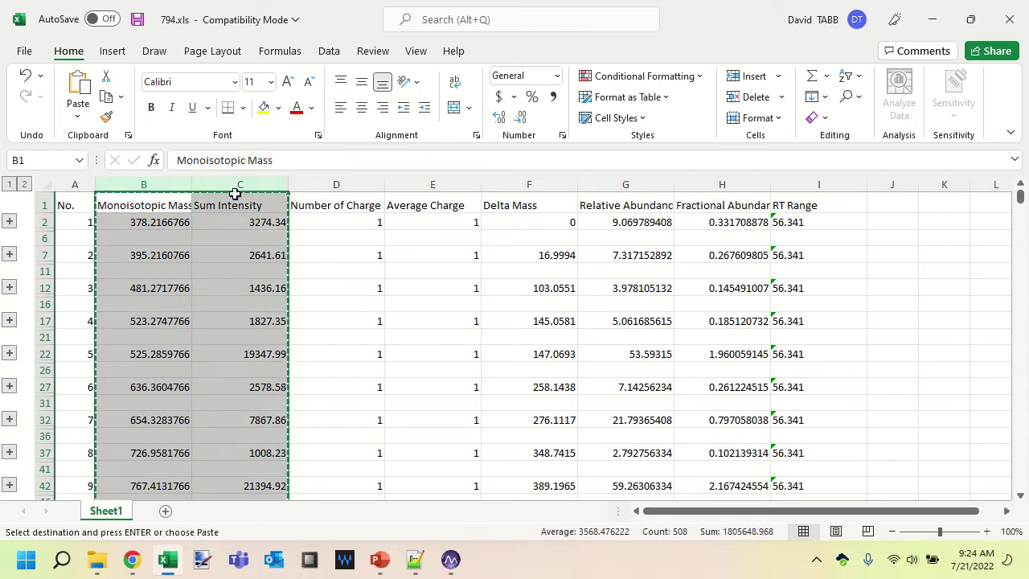
key("alt+Tab")
key("alt+Tab")
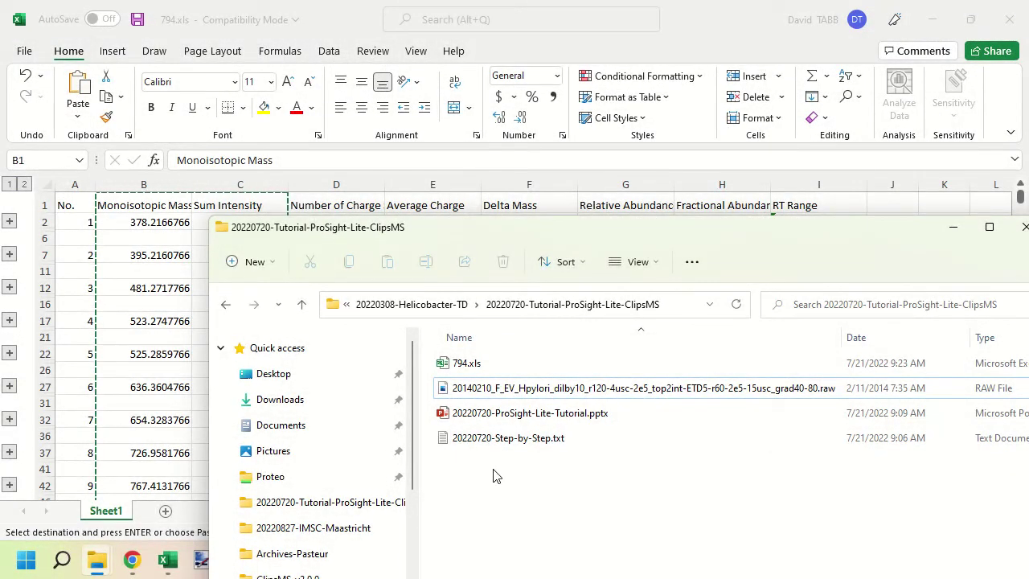
- Create a new text document named 794.txt in the 20220720-Tutorial-ProSight-Lite-ClipsMS folder
right_click(493, 475)
key("Up")
key("Up")
key("Up")
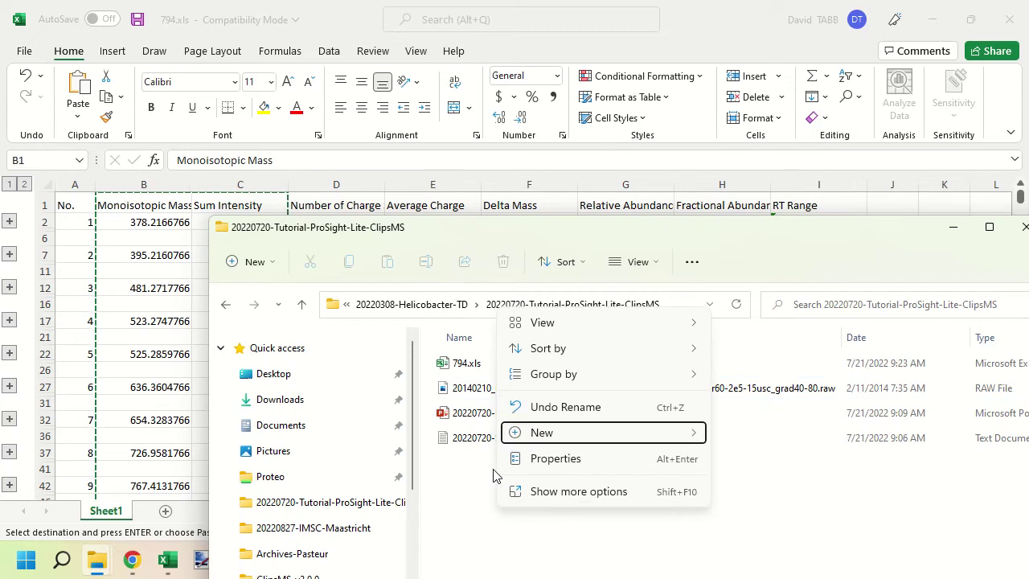
key("Right")
key("Down")
key("Down")
key("Down")
key("Down")
key("Down")
key("Down")
key("Down")
key("Down")
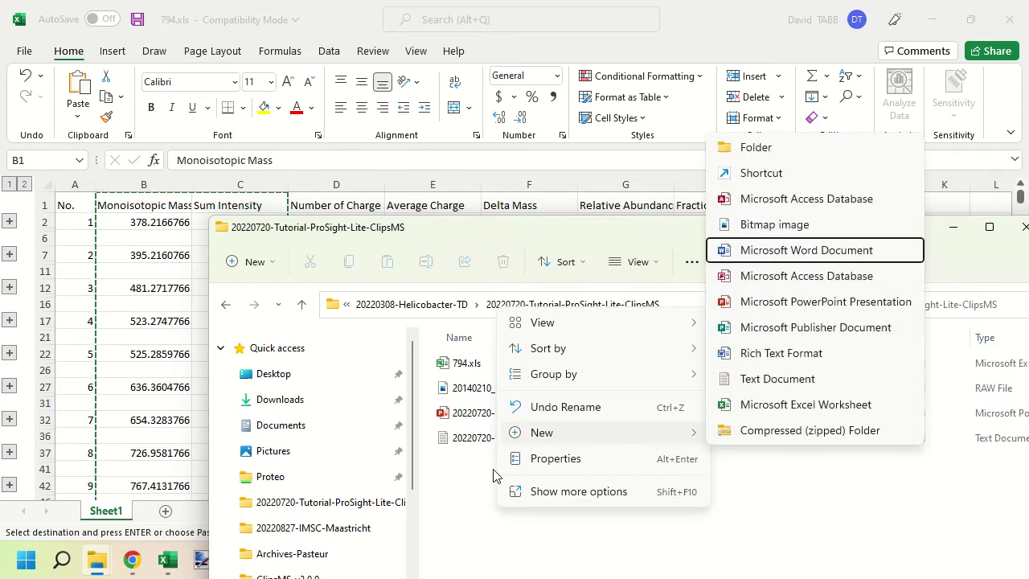
key("Down")
key("Return")
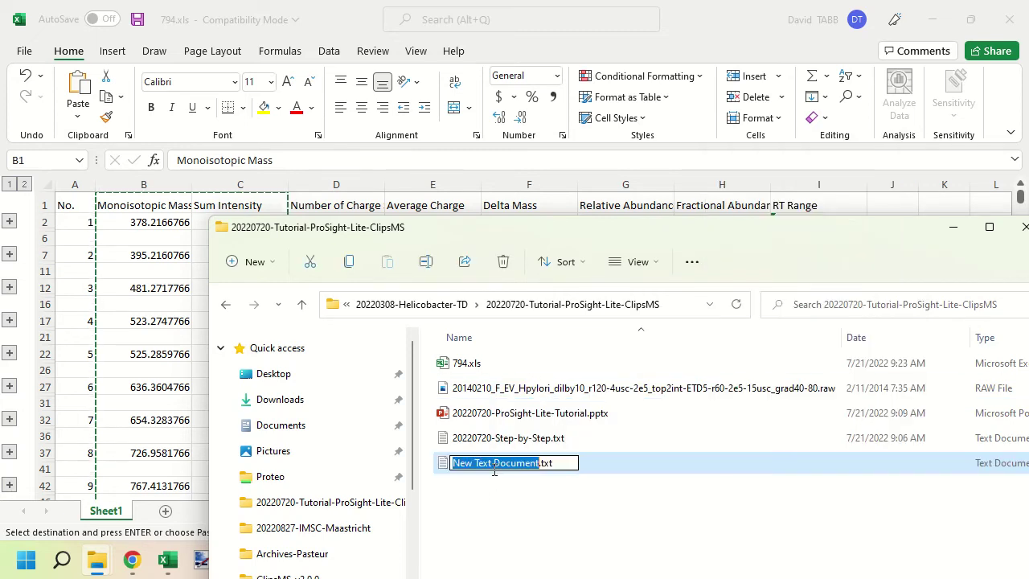
type("794")
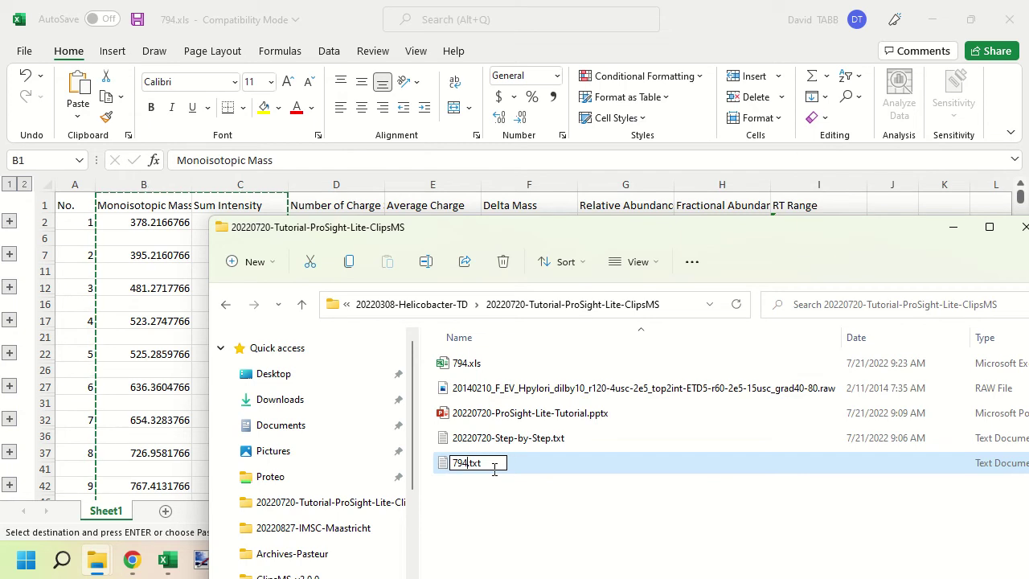
key("Return")
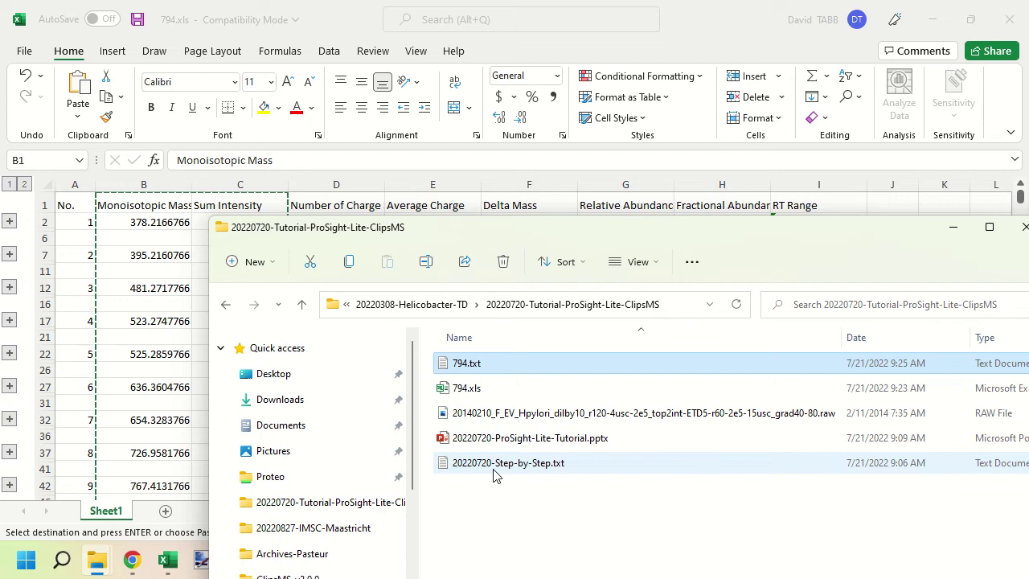
- Open 794.txt in Notepad++ and paste the copied mass and intensity columns into it
key("alt+Tab")
key("Tab")
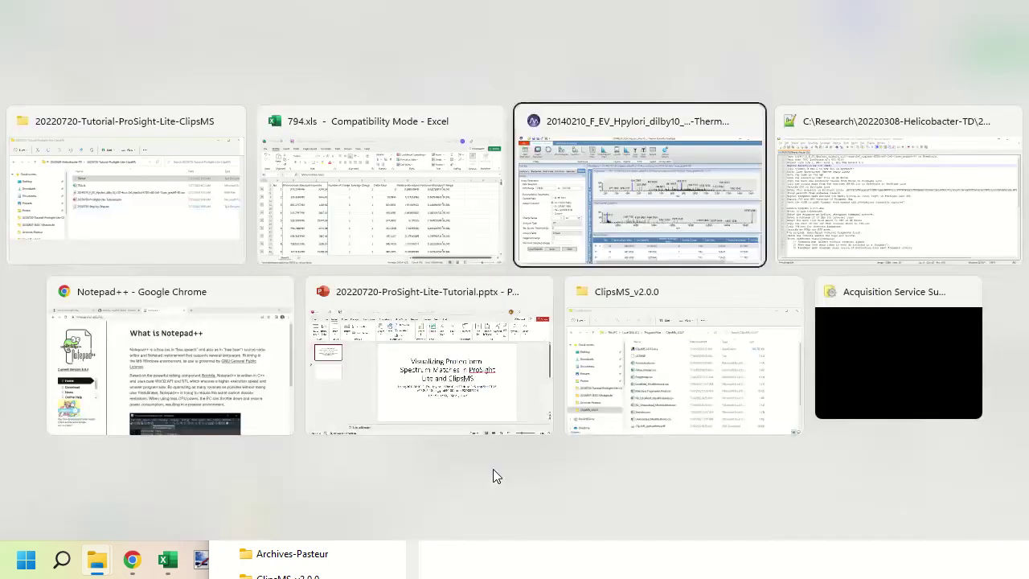
key("alt+Tab")
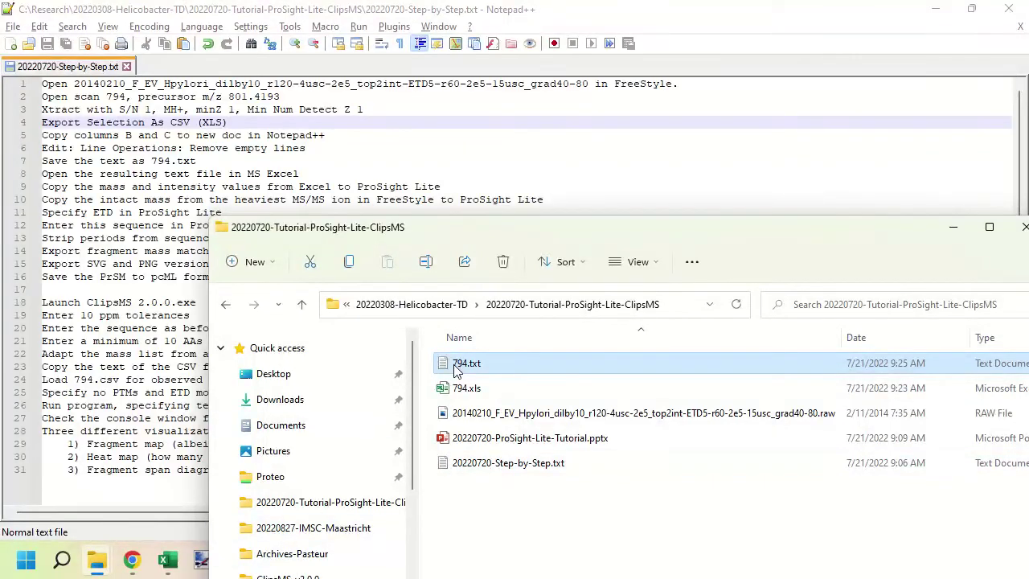
left_click_drag(456, 370, 347, 136)
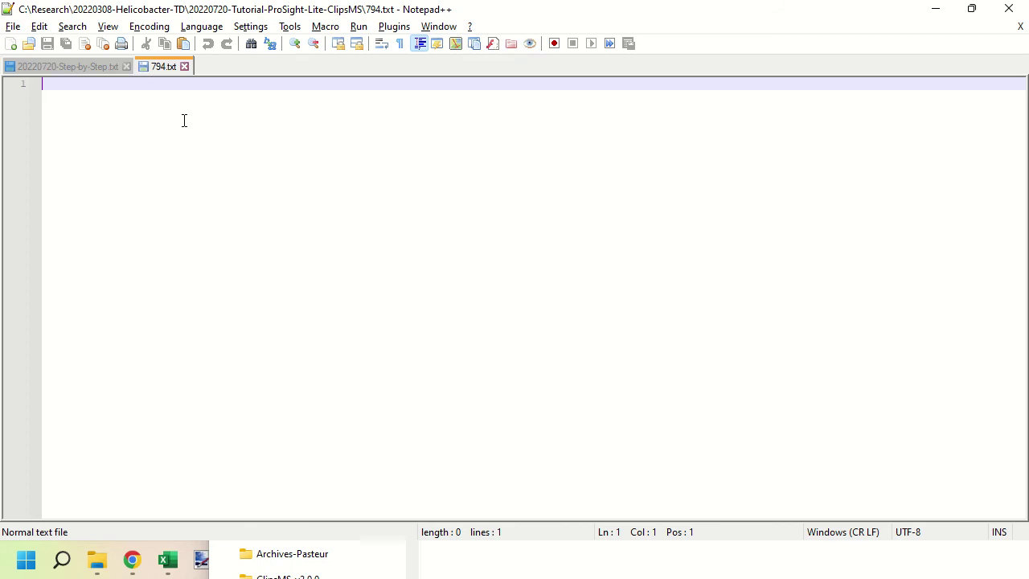
key("ctrl+v")
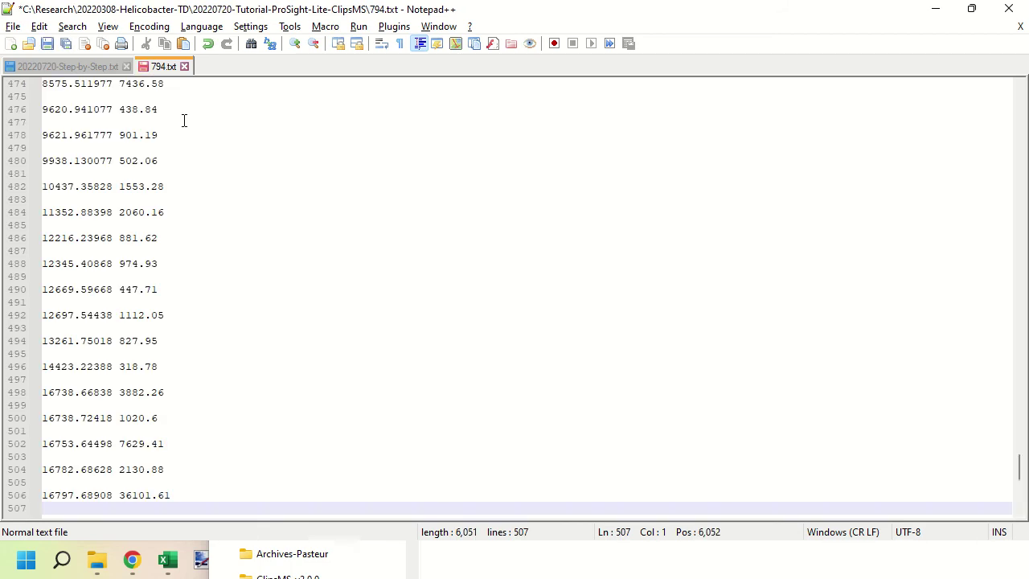
- Delete the header line "Monoisotopic Mass Sum Intensity" from the start of 794.txt
key("ctrl+Home")
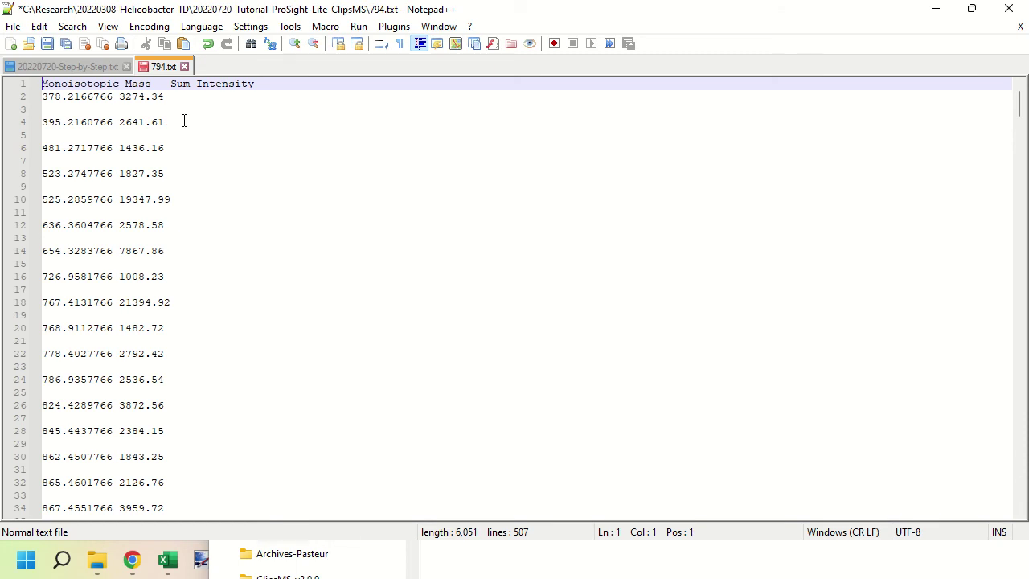
key("Down")
key("Down")
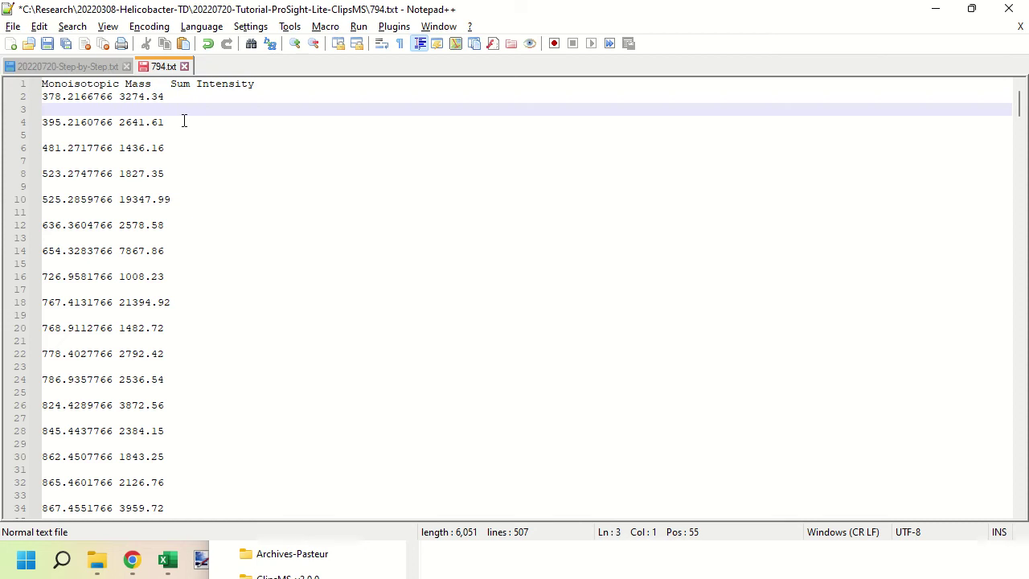
key("Down")
key("Down")
key("Down")
key("Down")
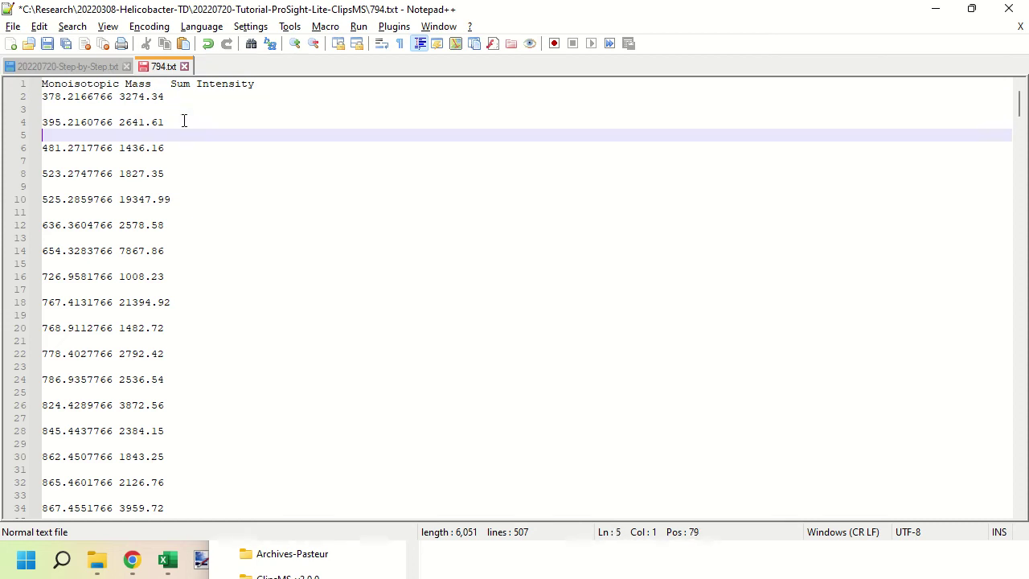
key("Up")
key("Up")
key("Up")
key("Up")
key("Up")
key("Up")
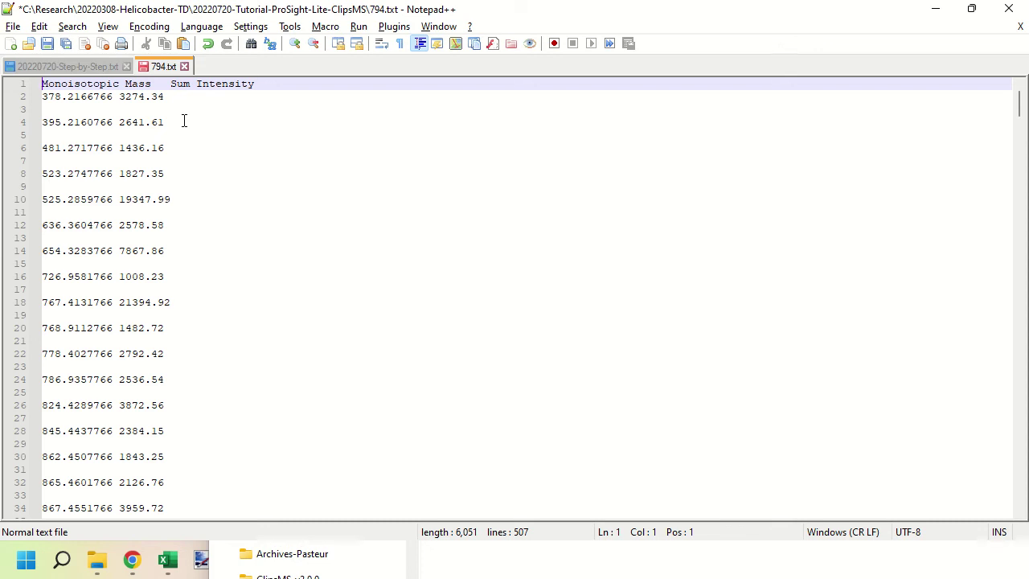
key("shift+Down")
key("Delete")
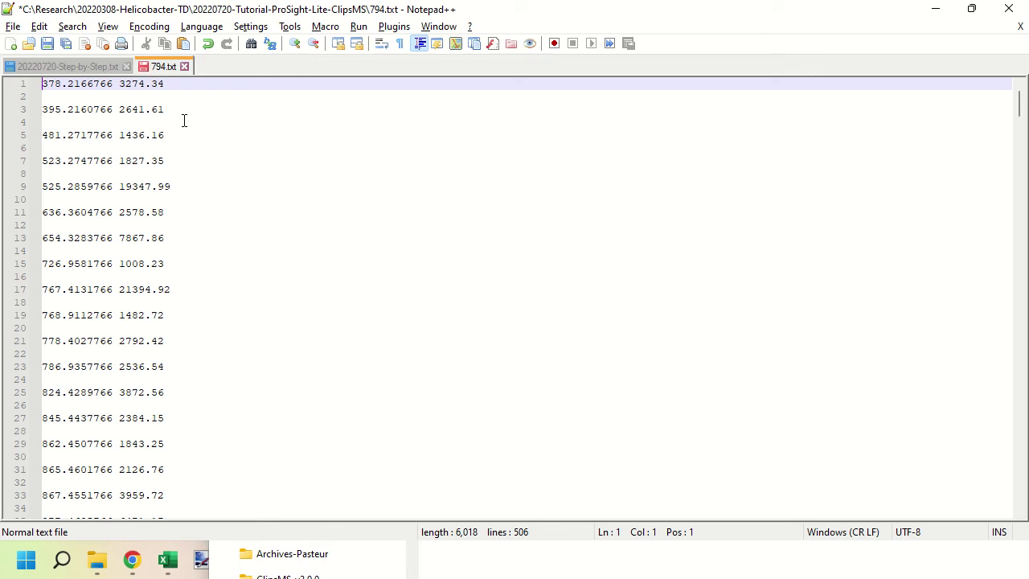
- Remove all empty lines, including those containing blank characters, from the entire 794.txt text
key("ctrl+a")
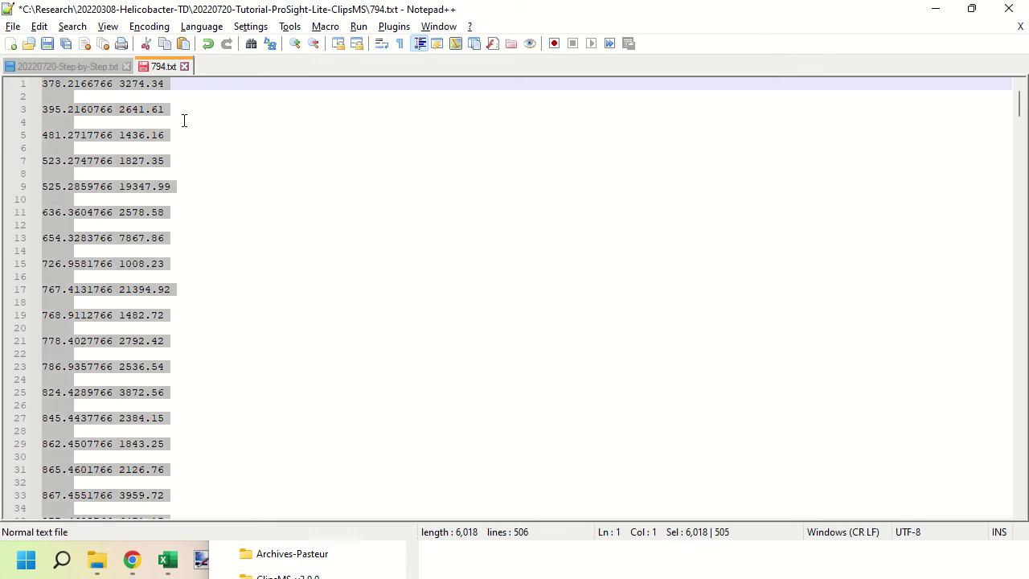
left_click(39, 26)
key("Down")
key("Down")
key("Down")
key("Down")
key("Down")
key("Down")
key("Down")
key("Down")
key("Down")
key("Down")
key("Down")
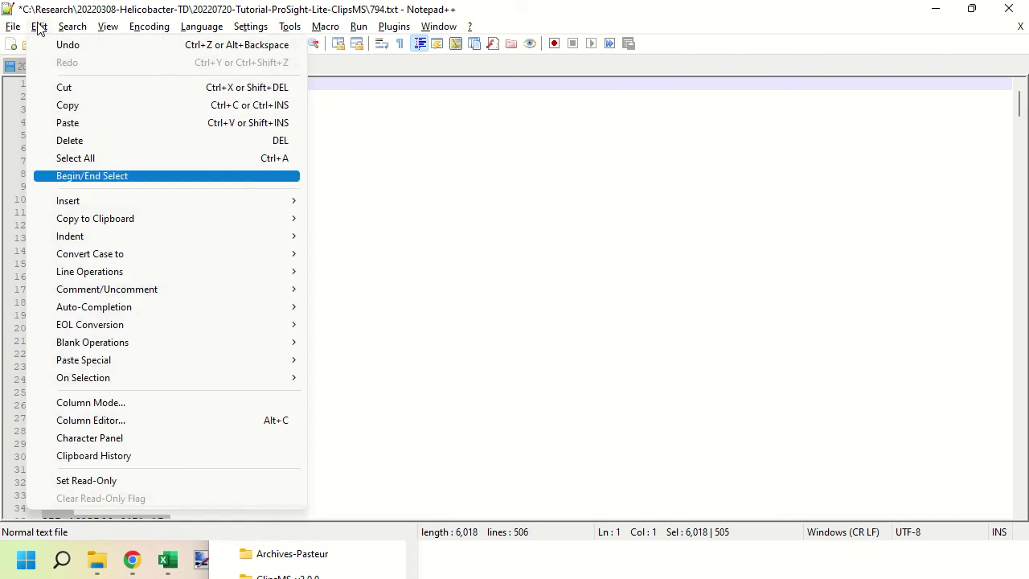
key("Down")
key("Down")
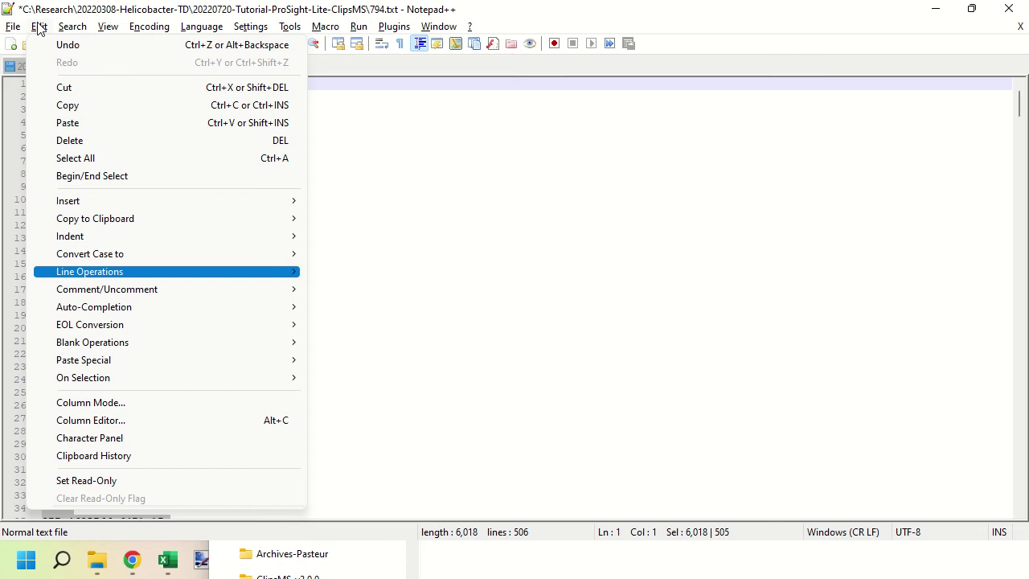
key("Right")
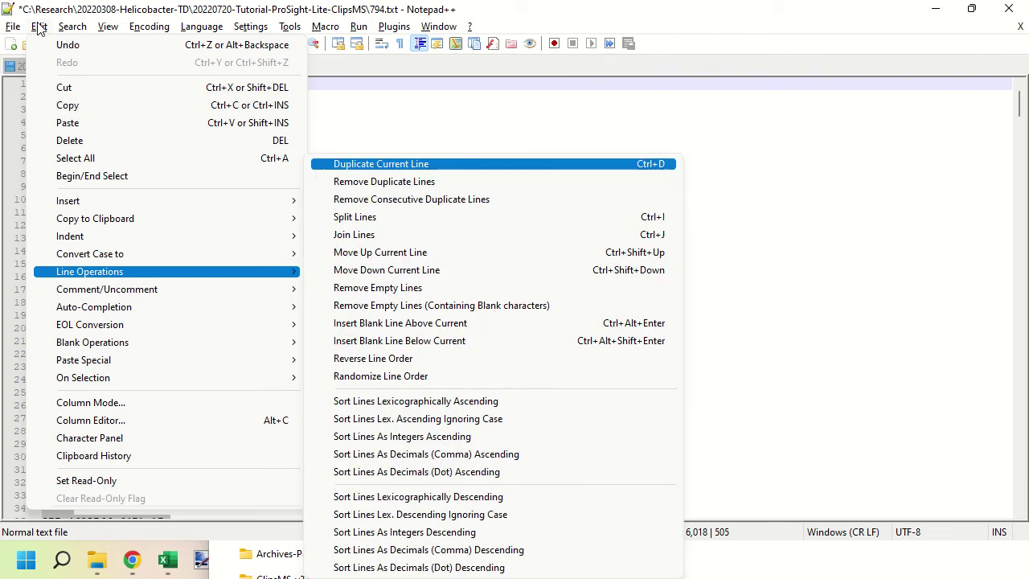
key("Down")
key("Down")
key("Down")
key("Down")
key("Down")
key("Down")
key("Down")
key("Down")
key("Down")
key("Down")
key("Down")
key("Up")
key("Up")
key("Up")
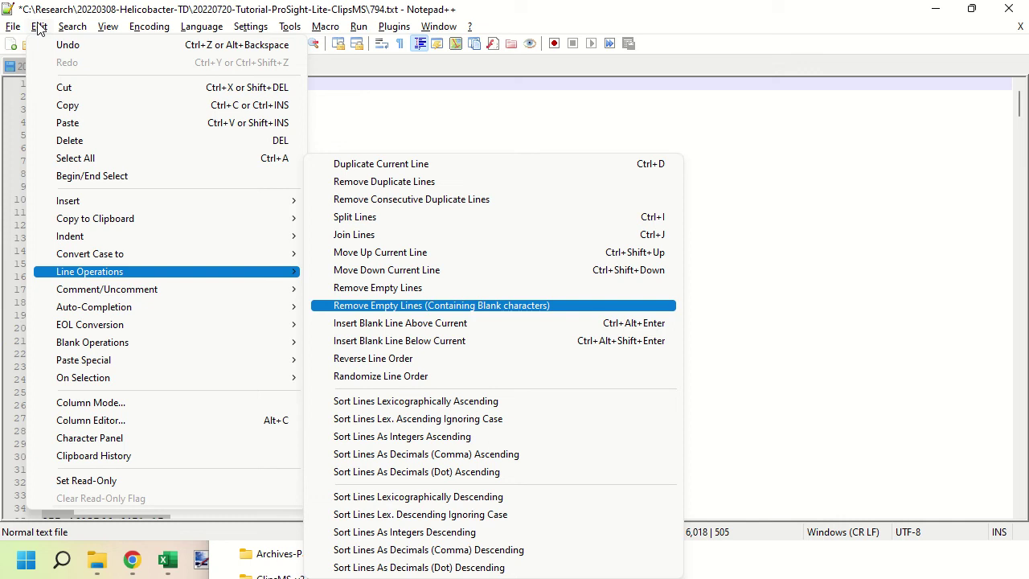
key("Return")
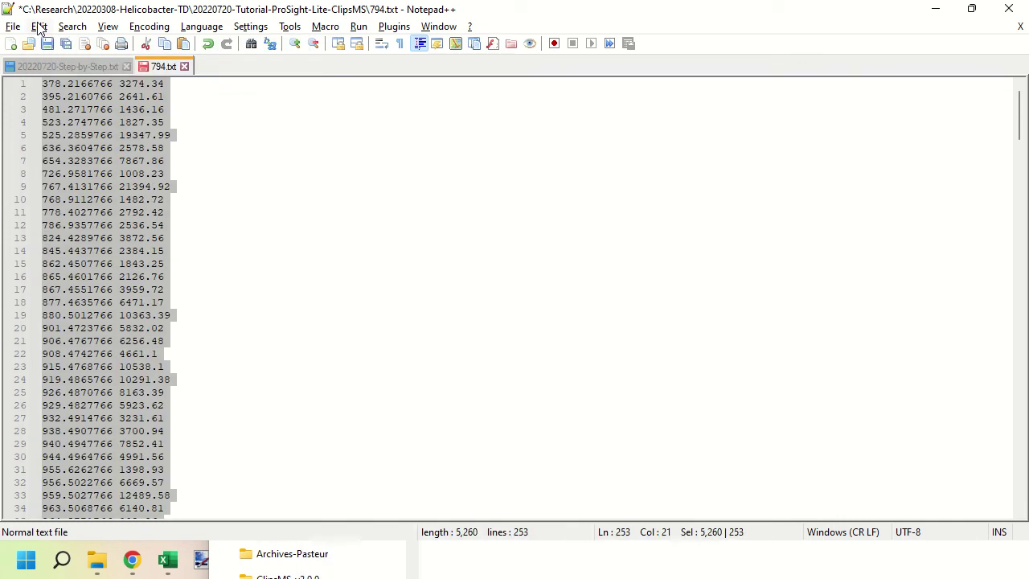
- Save the cleaned mass and intensity list in 794.txt and switch back to the tutorial folder in File Explorer
key("ctrl+Home")
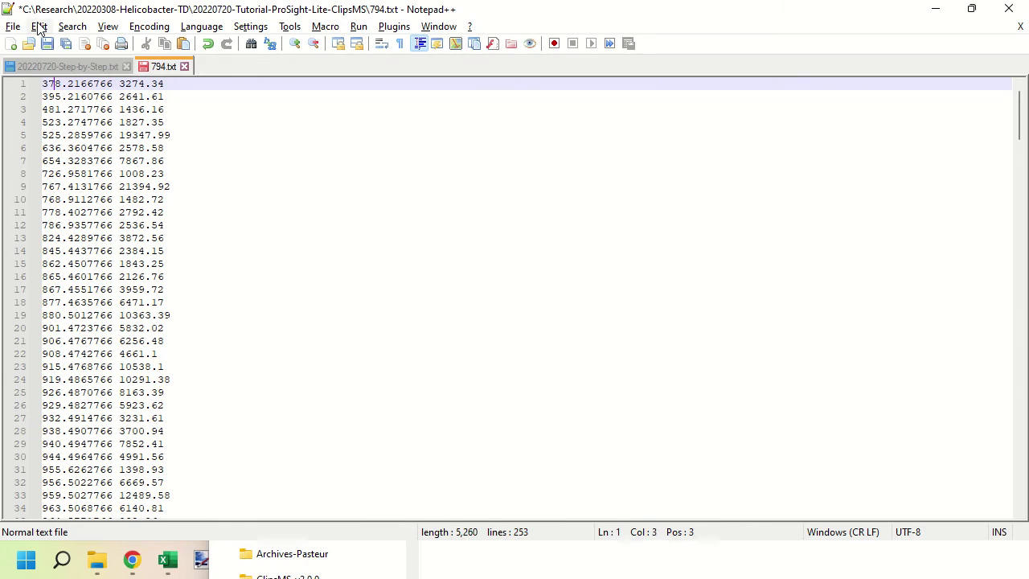
key("ctrl+Right")
key("ctrl+Right")
key("ctrl+Right")
left_click(48, 45)
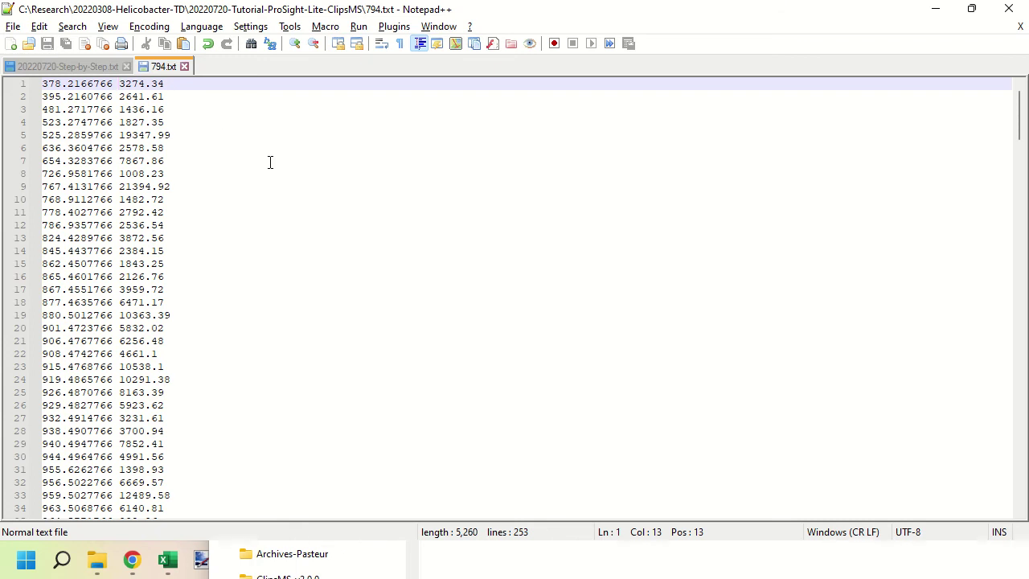
left_click(592, 561)
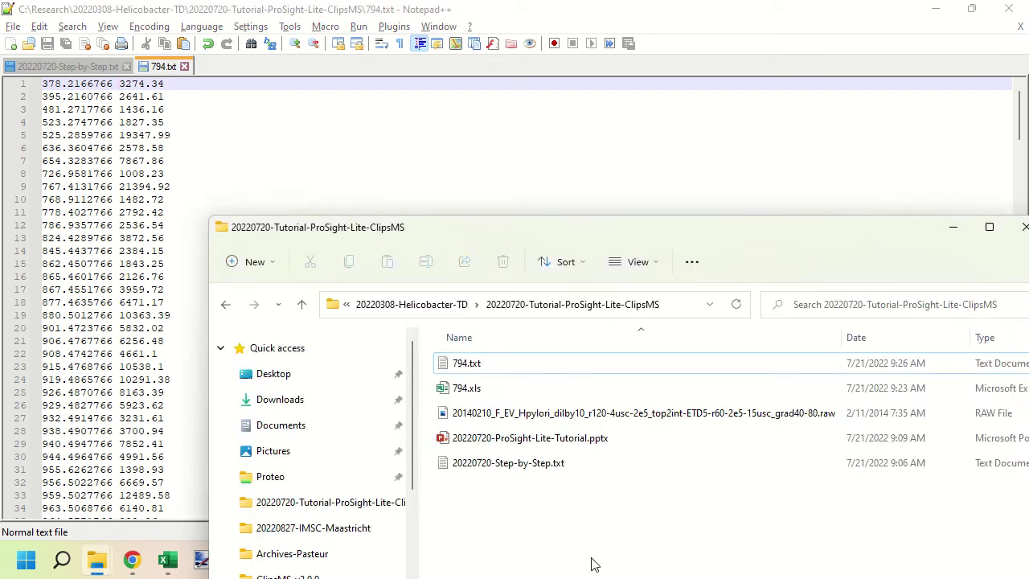
- Switch to the 794.xls workbook in Excel and close it without saving changes or keeping the copied data on the clipboard
key("alt+Tab")
key("alt+Tab")
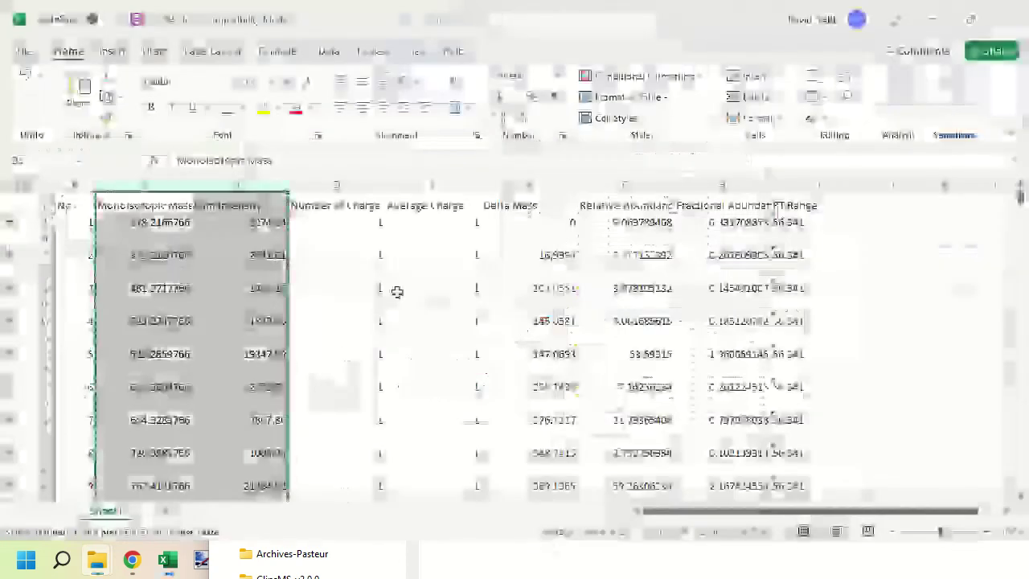
left_click(336, 270)
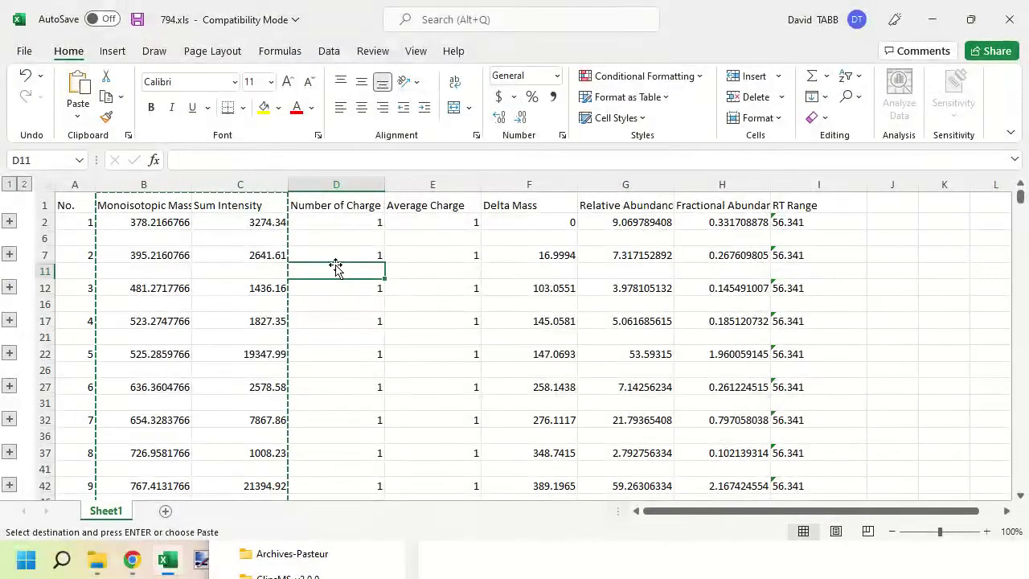
key("alt+F4")
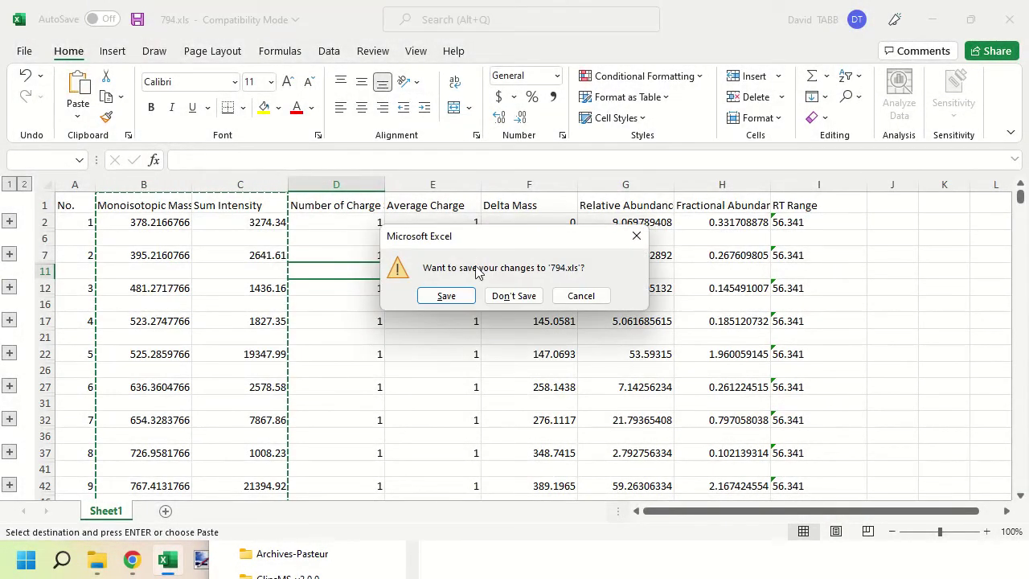
left_click(524, 296)
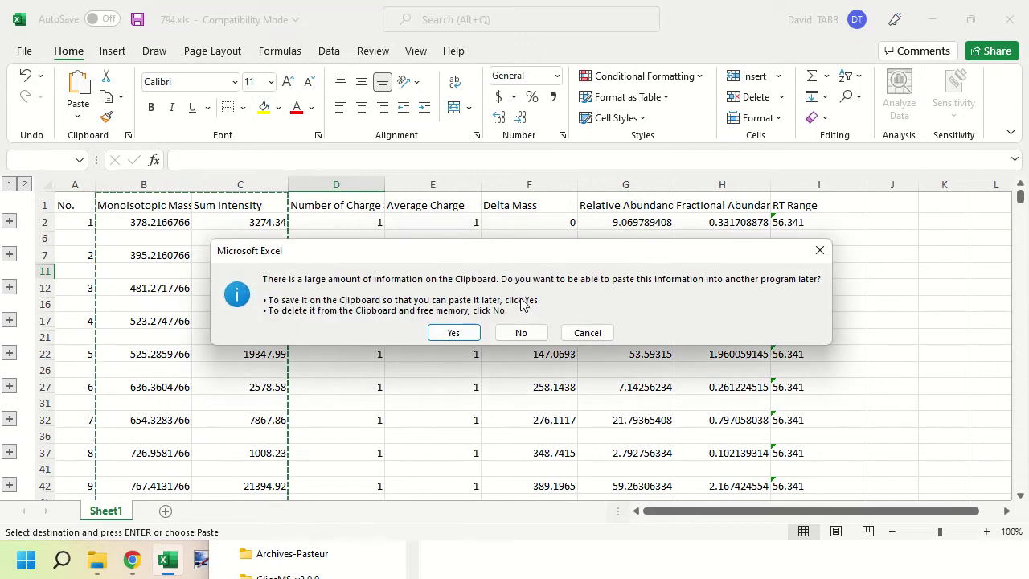
left_click(520, 336)
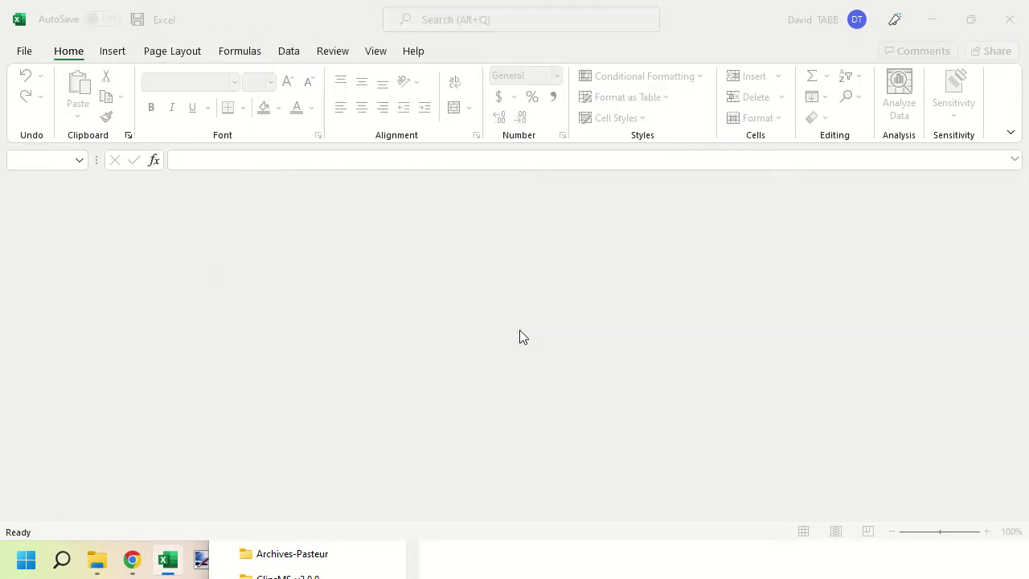
- Open 794.txt from the tutorial folder in Excel and check the mass and intensity cells in its first two rows
key("alt+Tab")
left_click(470, 365)
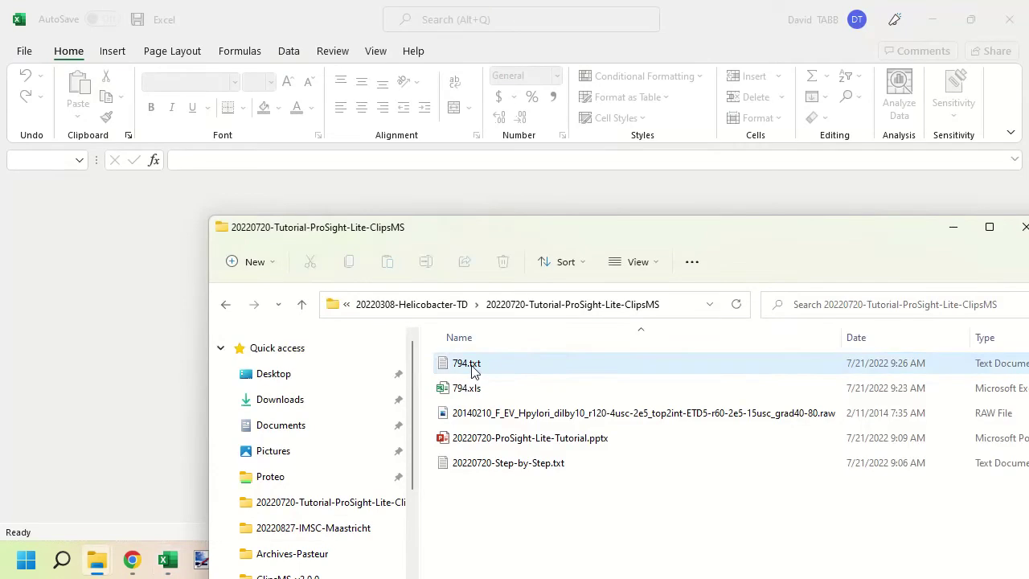
left_click_drag(138, 265, 126, 258)
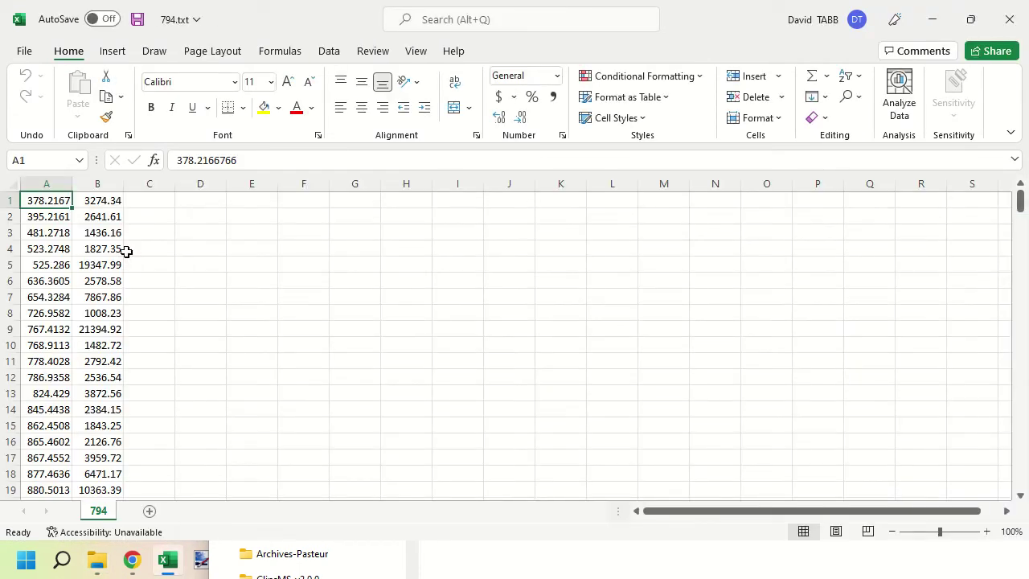
key("Right")
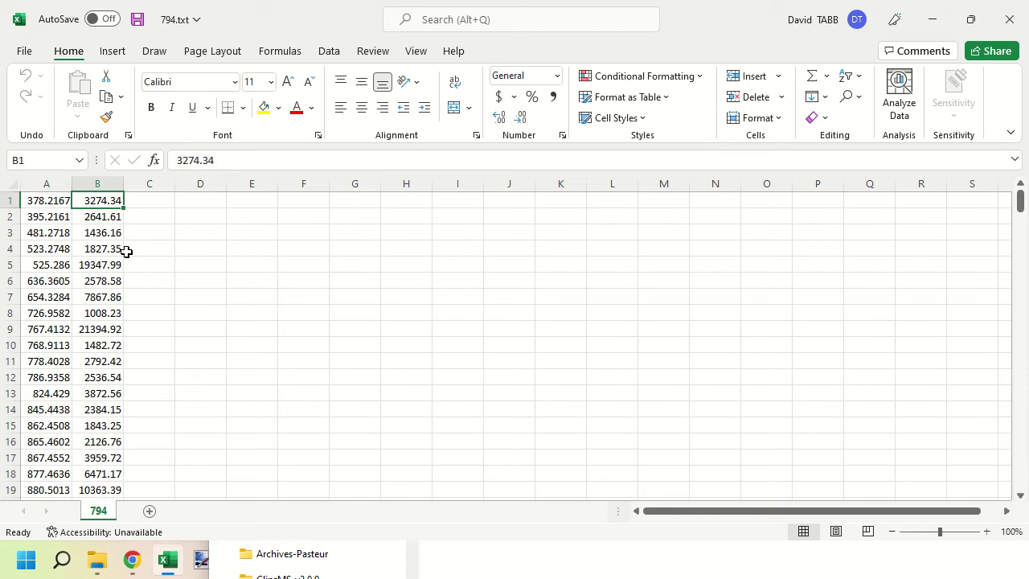
key("Down")
key("Left")
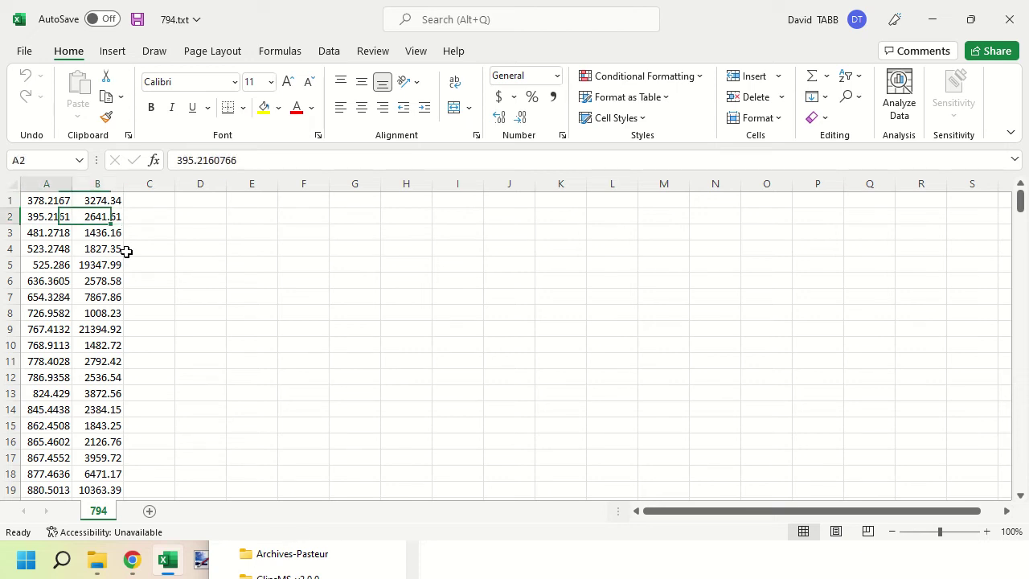
key("Up")
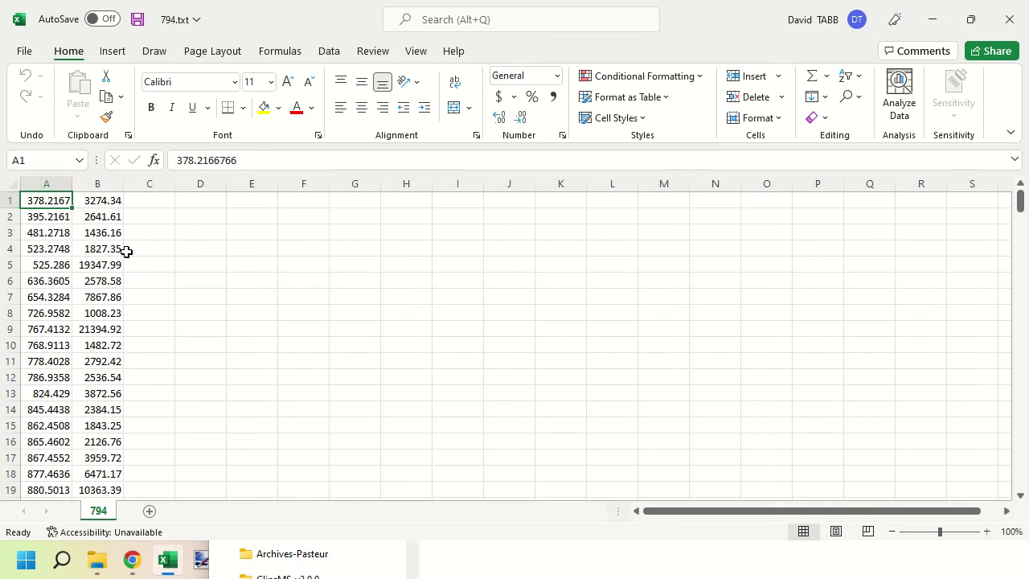
- Minimize the tutorial folder window and consult the ProSight Lite copying instruction in 20220720-Step-by-Step.txt in Notepad++
key("alt+Tab")
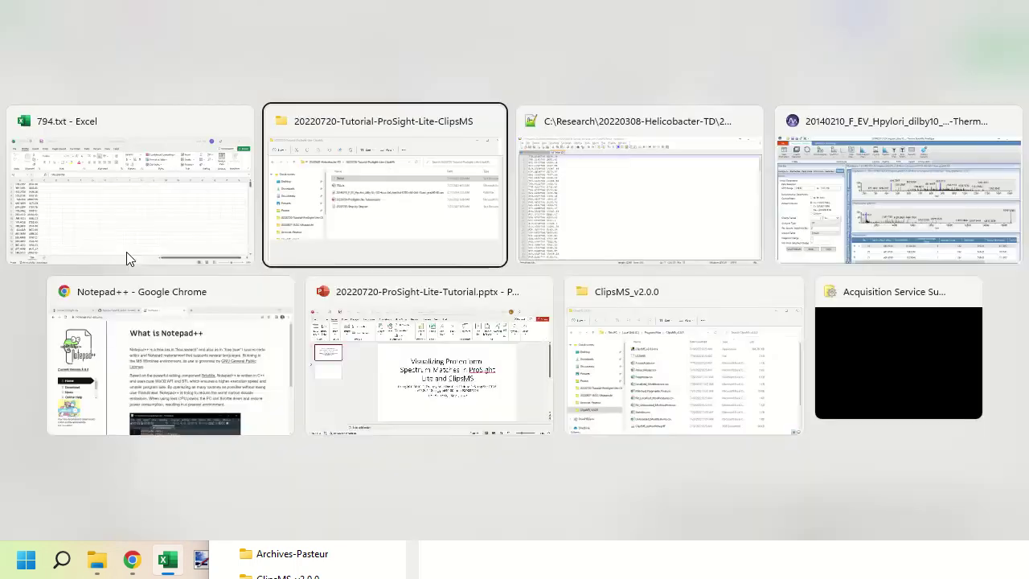
key("alt+Tab")
key("alt+Tab")
key("alt+Tab")
key("alt+Tab")
key("alt+Tab")
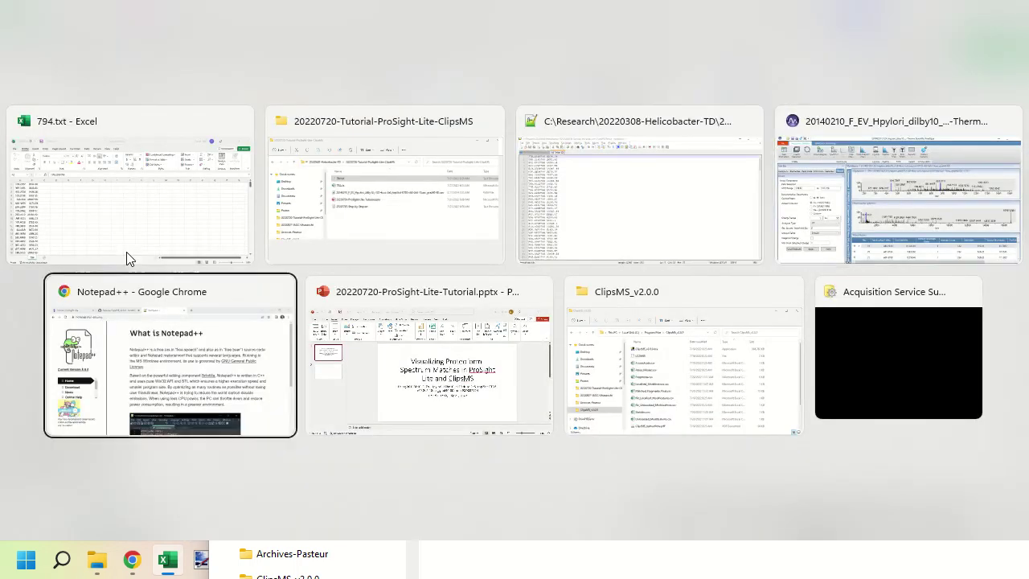
key("alt+Tab")
key("alt+Tab")
key("alt+Tab")
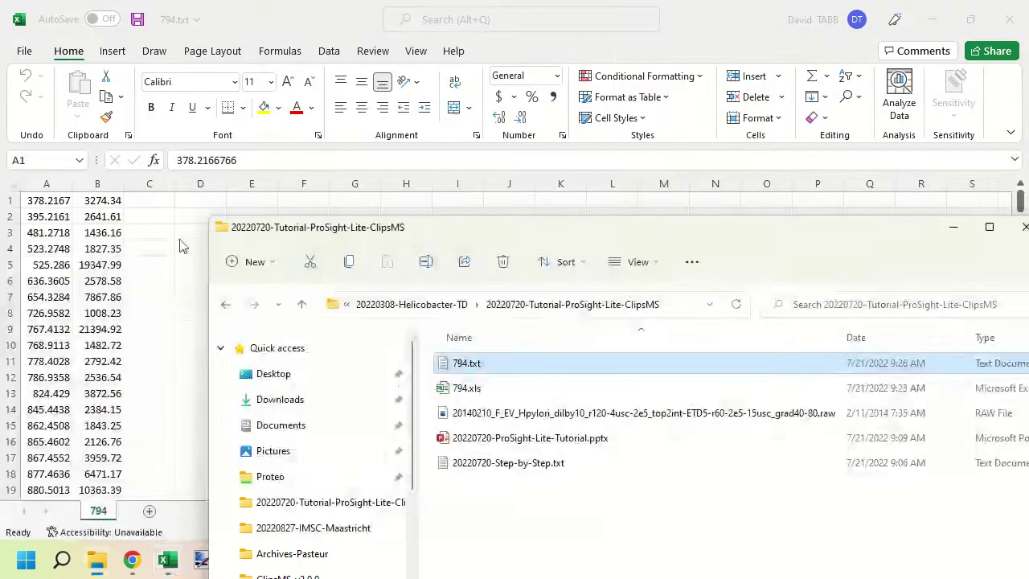
left_click(952, 231)
key("alt+Tab")
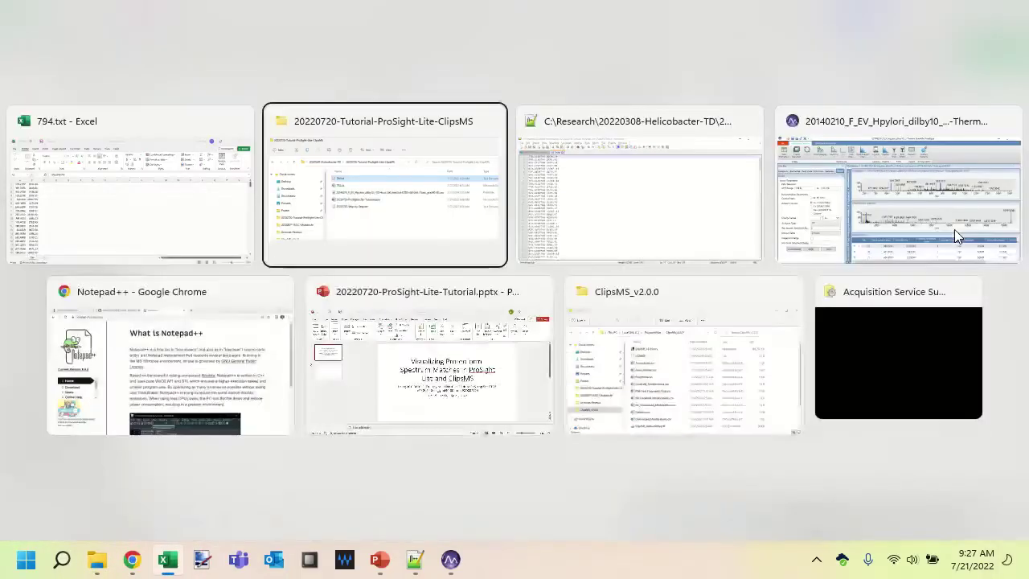
key("alt+Tab")
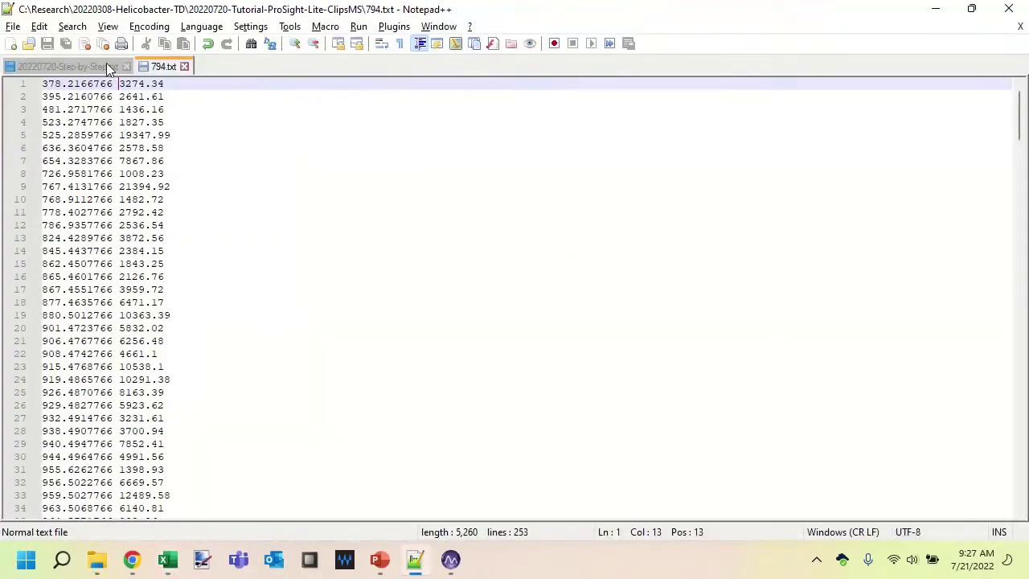
left_click(110, 67)
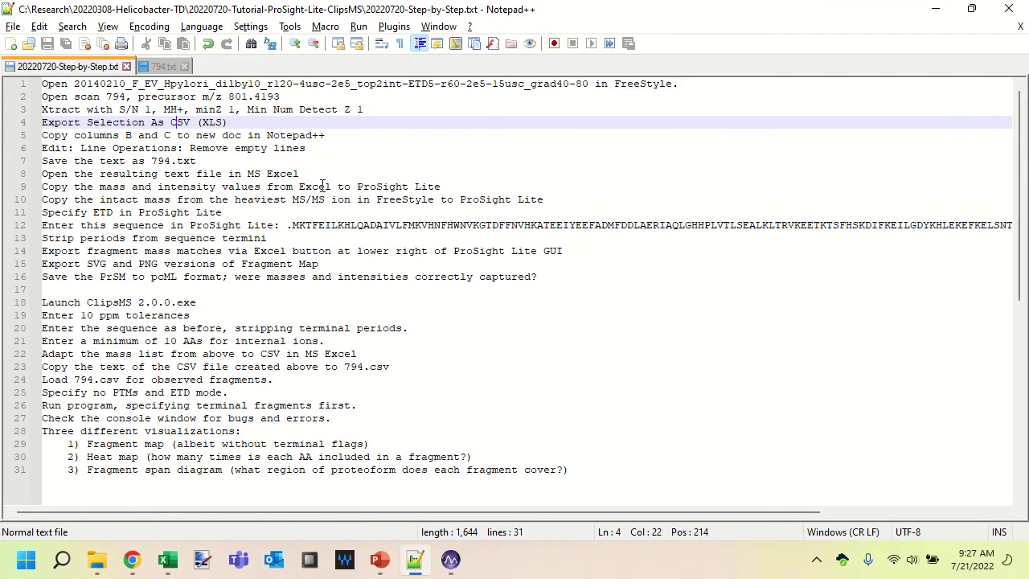
left_click(376, 186)
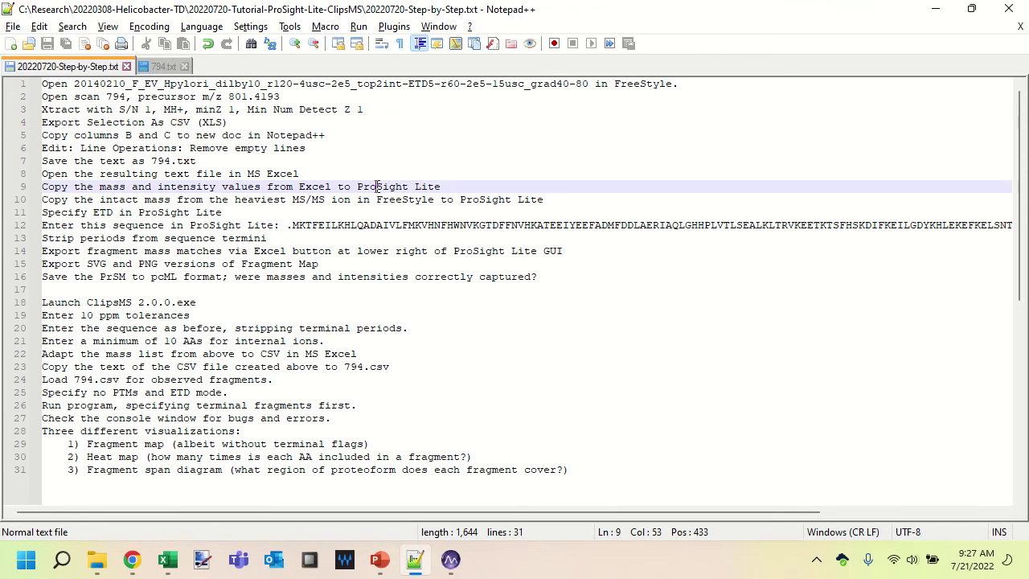
- Launch ProSight Lite and maximize its window
key("super")
type("prosight")
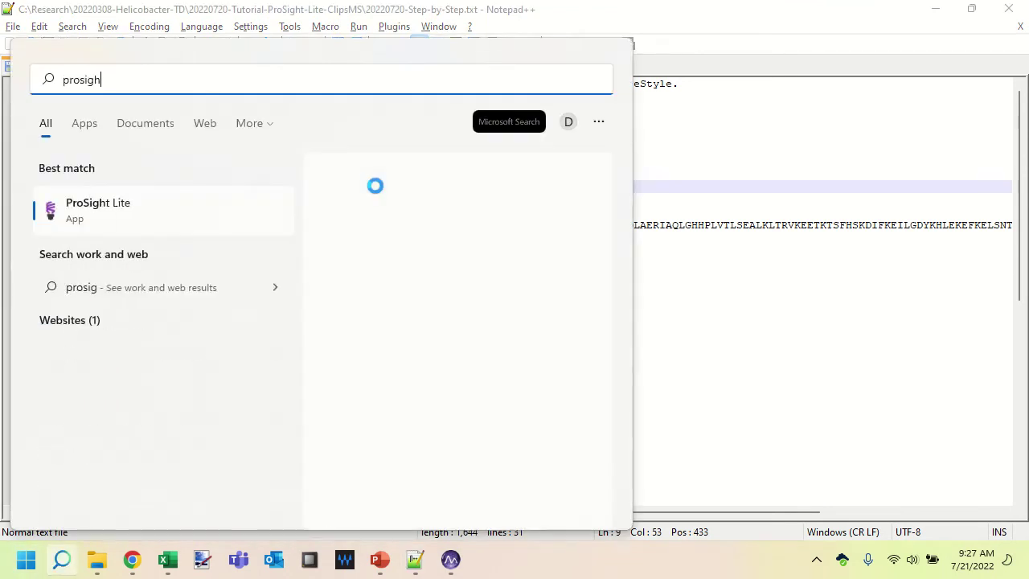
left_click(103, 211)
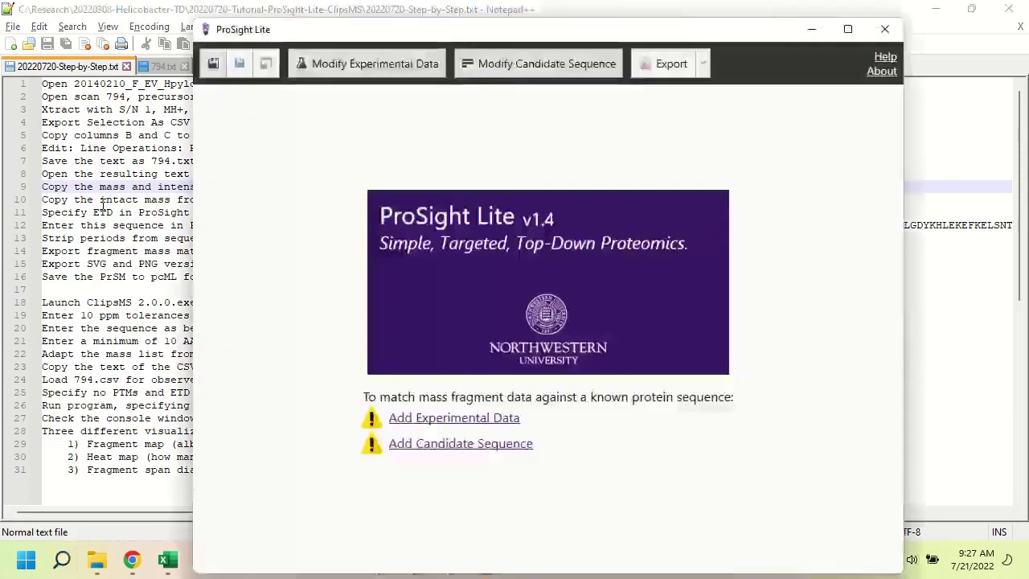
left_click(103, 203)
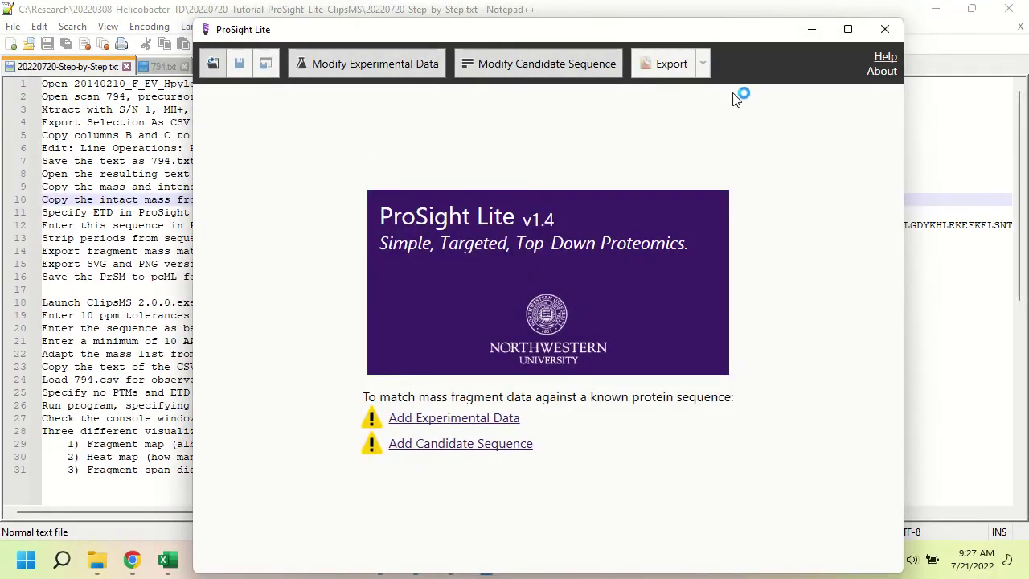
left_click(850, 29)
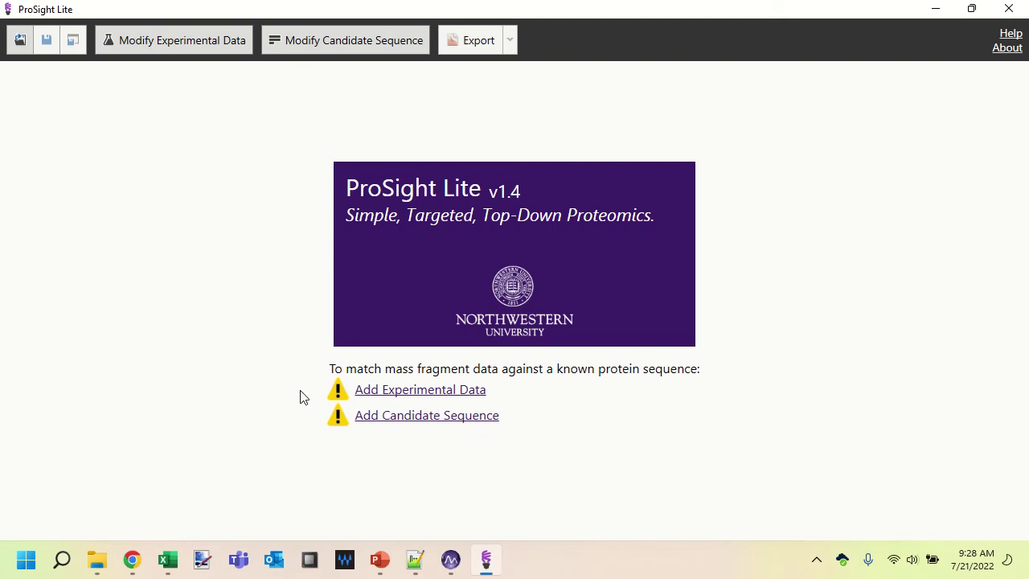
- Start adding experimental data in ProSight Lite, with mass mode MH+ and fragmentation method ETD
left_click(411, 392)
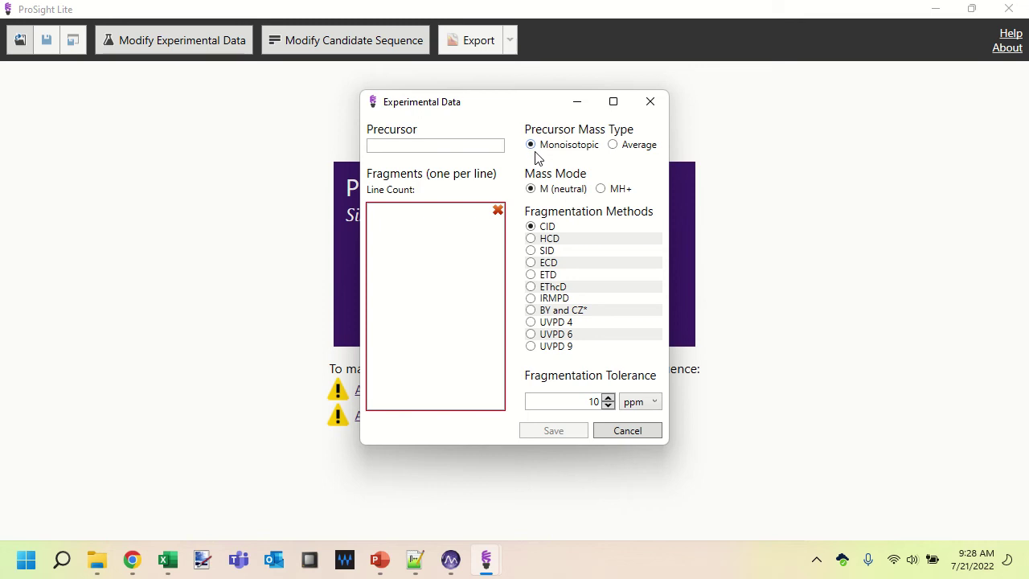
left_click(601, 189)
left_click(531, 275)
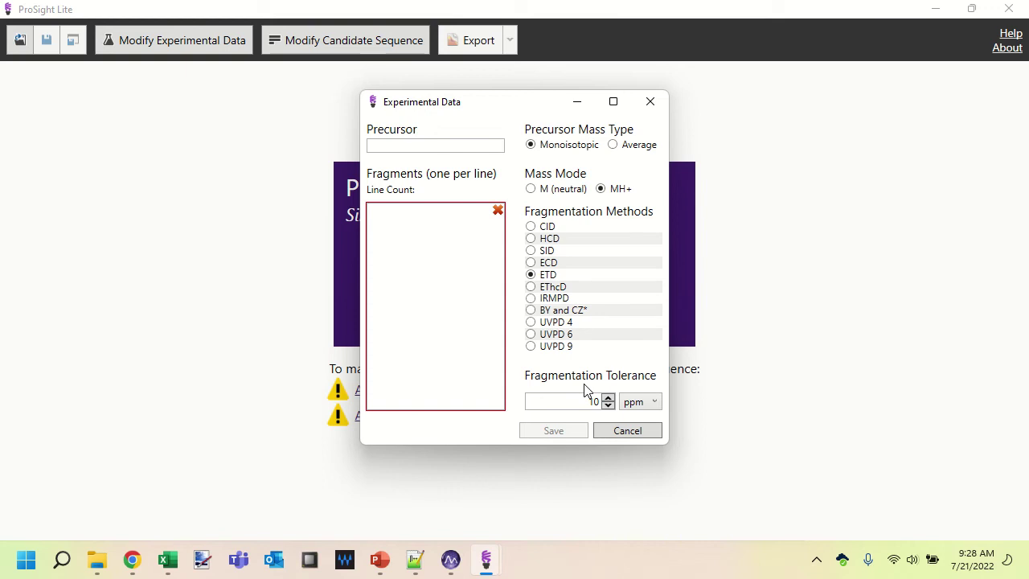
left_click(436, 280)
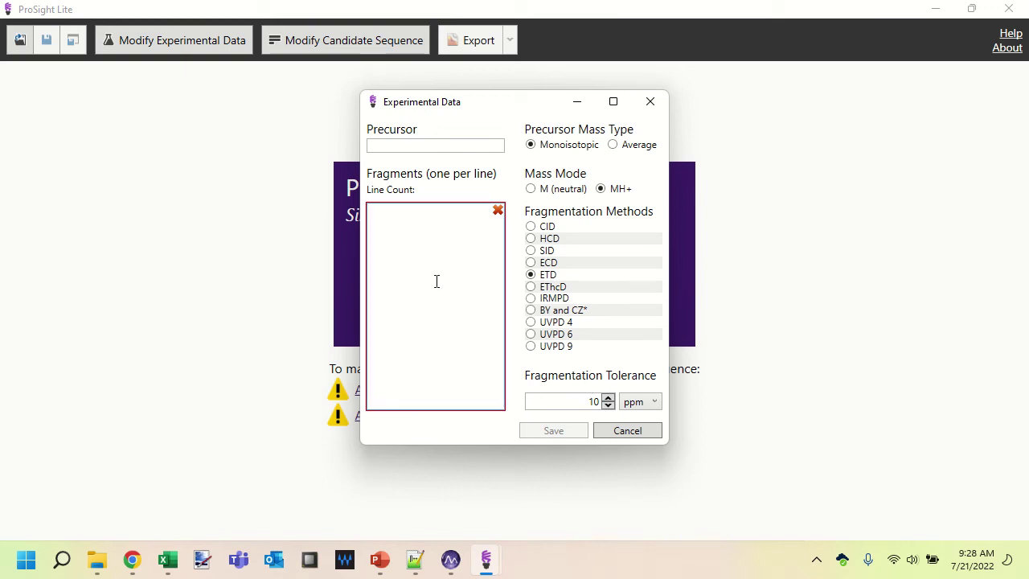
- Switch to 794.txt in Excel and copy all mass and intensity values in A1:B253
key("alt+Tab")
key("alt+Tab")
key("alt+Tab")
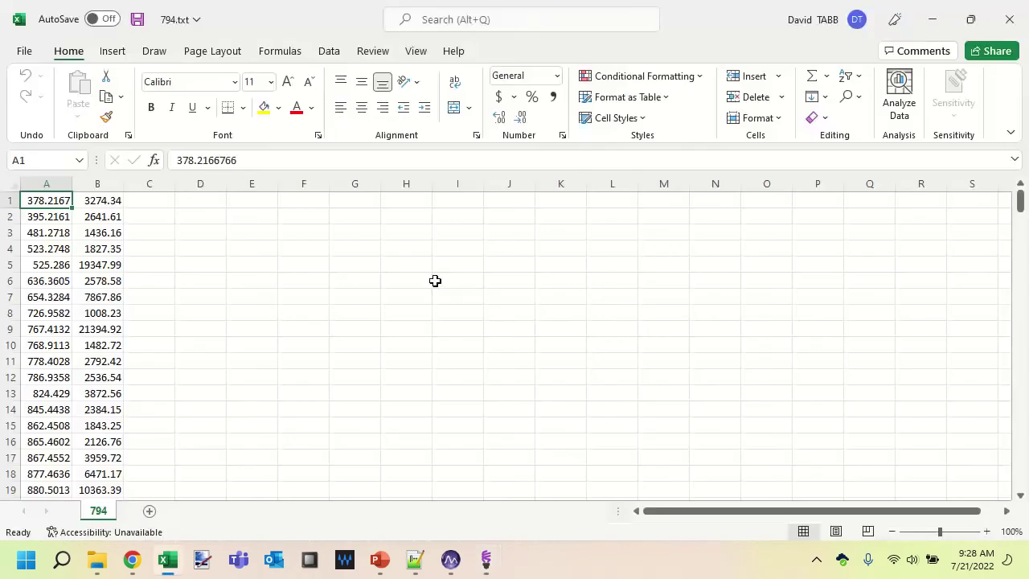
key("Right")
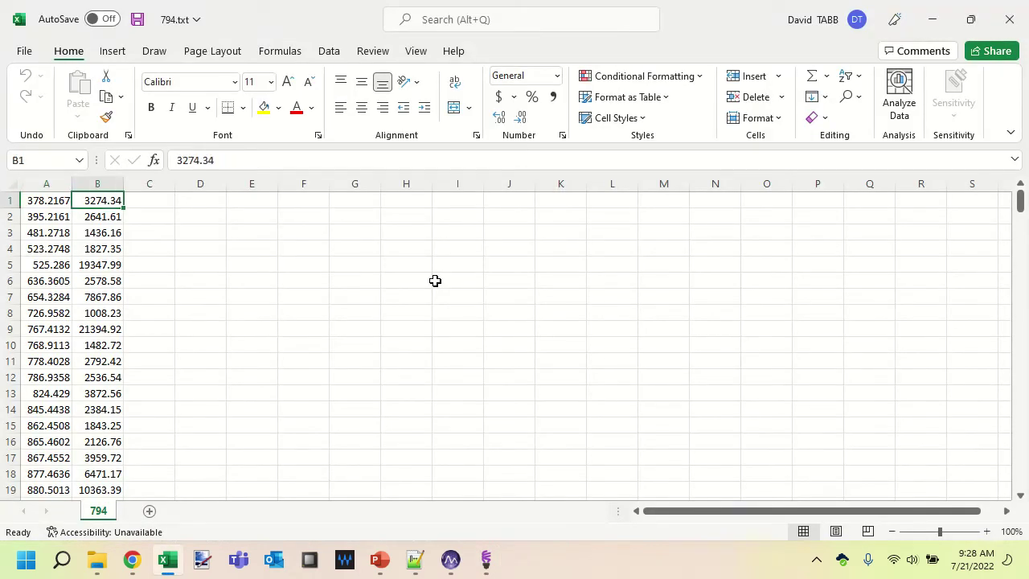
key("Left")
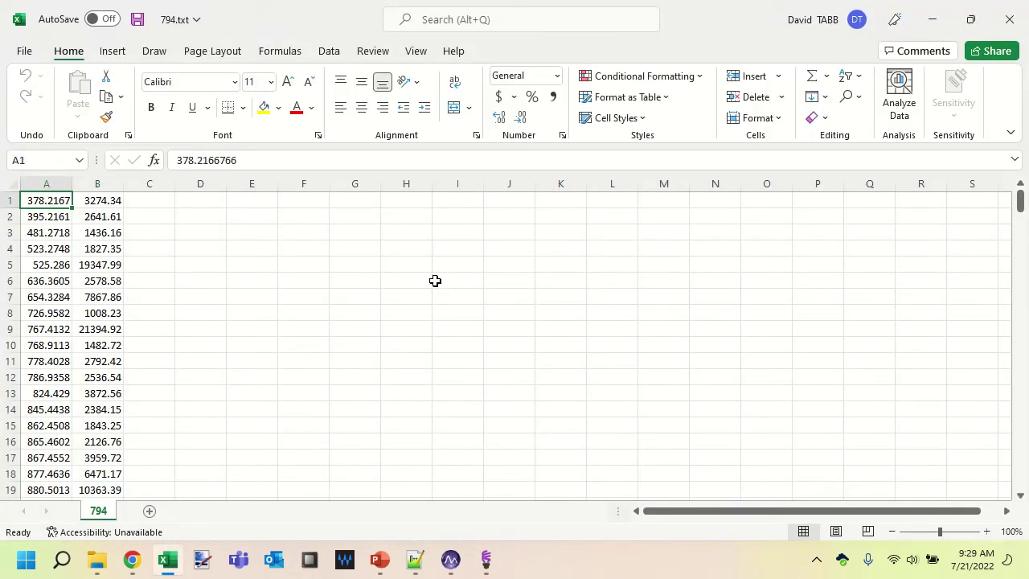
key("shift+Right")
key("shift+Down")
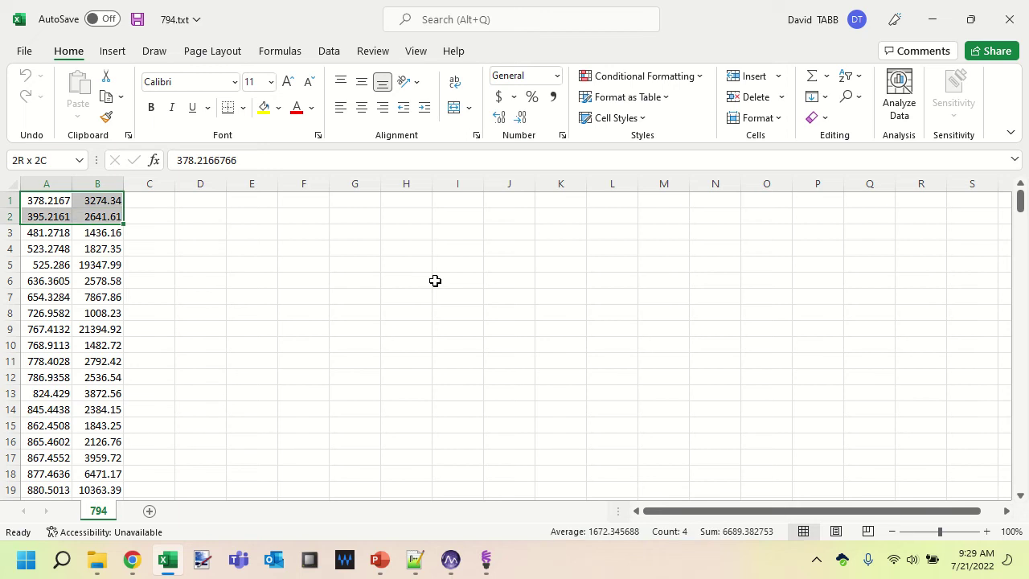
key("shift+Down")
key("shift+Down")
key("shift+Down")
key("shift+Down")
key("shift+Down")
key("shift+Down")
key("shift+Down")
key("shift+Down")
key("shift+Down")
key("shift+Down")
key("shift+Down")
key("shift+Down")
key("shift+Down")
key("shift+Down")
key("shift+Down")
key("shift+Down")
key("shift+Down")
key("shift+Down")
key("shift+Down")
key("shift+Down")
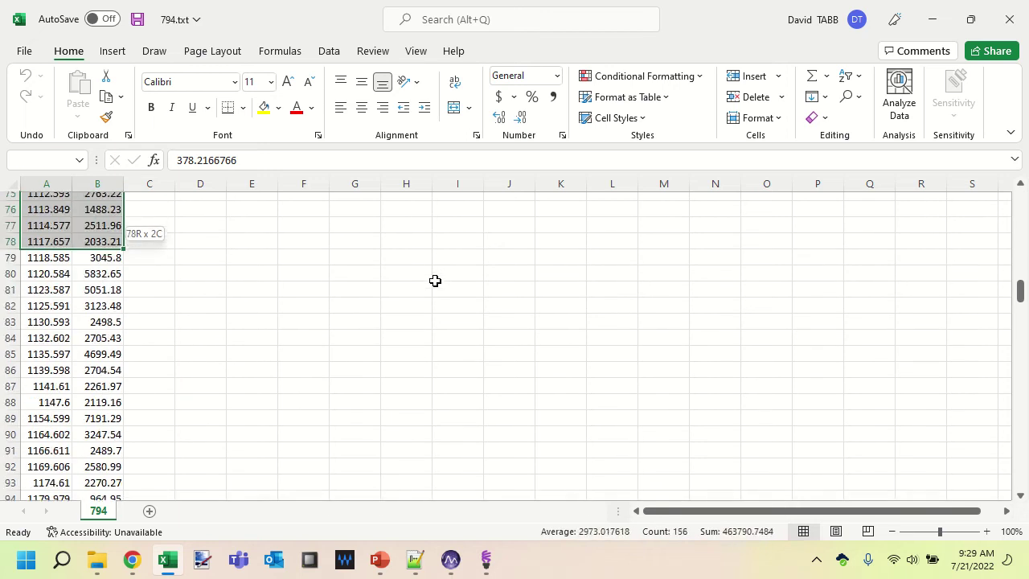
key("shift+Down")
key("shift+Down")
key("shift+Down")
key("shift+Down")
key("shift+Down")
key("shift+Down")
key("shift+Down")
key("shift+Down")
key("shift+Down")
key("shift+Down")
key("shift+Down")
key("shift+Down")
key("shift+Down")
key("shift+Down")
key("shift+Down")
key("shift+Down")
key("shift+Down")
key("shift+Down")
key("shift+Down")
key("shift+Down")
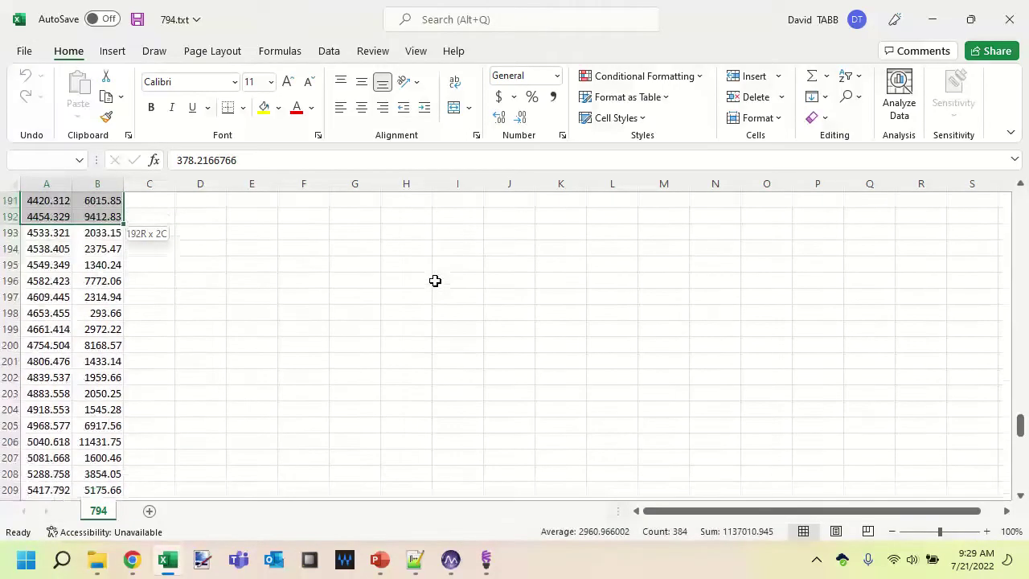
key("shift+Down")
key("shift+Down")
key("shift+Down")
key("shift+Down")
key("shift+Down")
key("shift+Down")
key("shift+Down")
key("shift+Down")
key("shift+Down")
key("shift+Down")
key("shift+Down")
key("shift+Down")
key("shift+Down")
key("shift+Down")
key("shift+Down")
key("shift+Down")
key("shift+Down")
key("shift+Down")
key("shift+Down")
key("shift+Down")
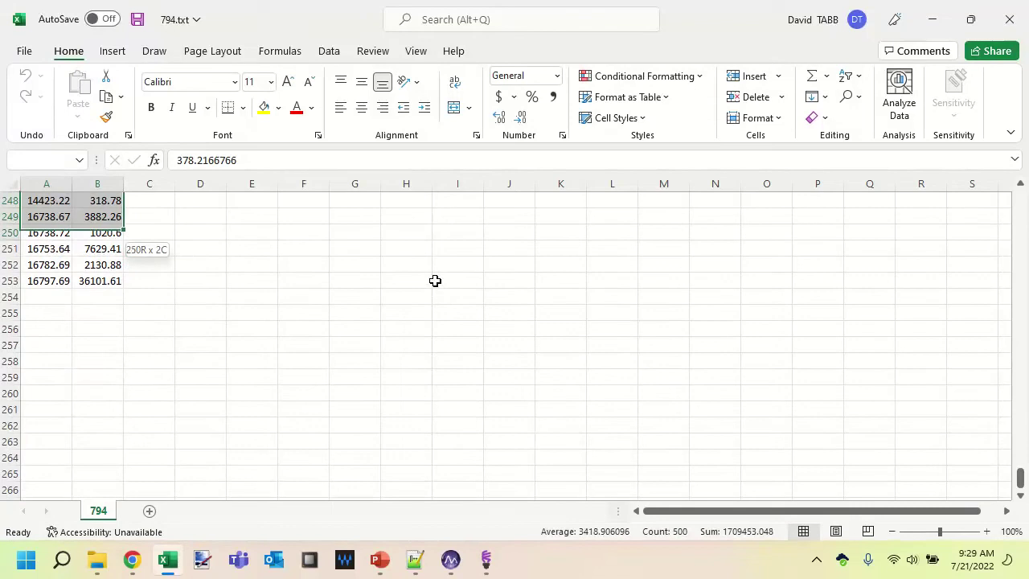
key("shift+Down")
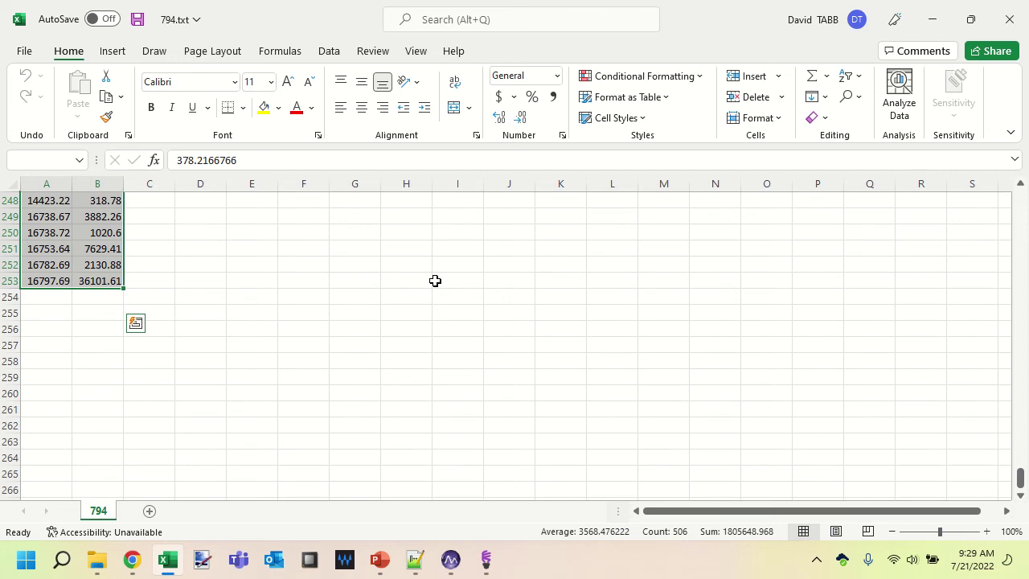
key("ctrl+c")
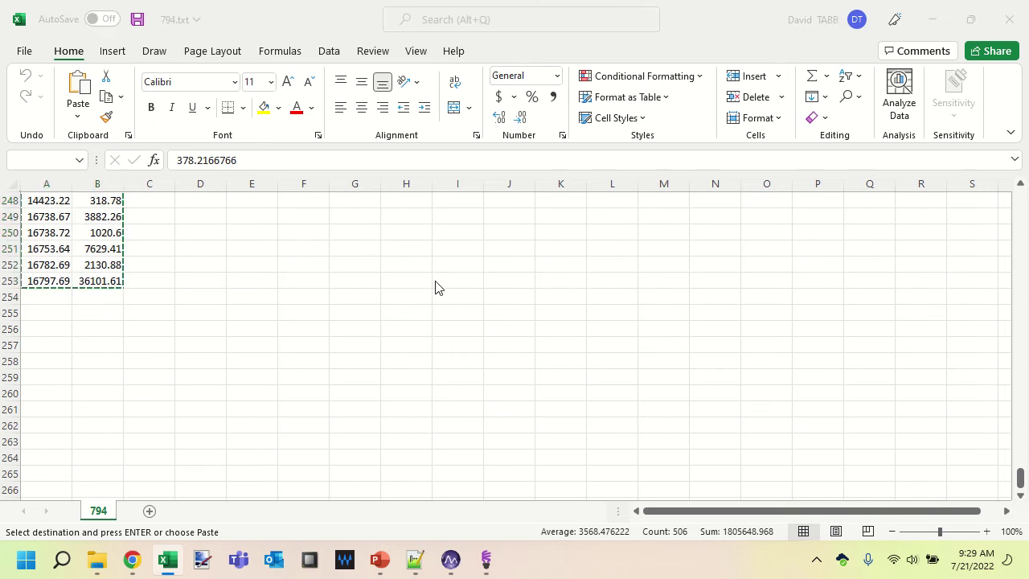
- Switch back to ProSight Lite and paste the copied masses and intensities as the fragment list of the experimental data
key("alt+Tab")
left_click(419, 255)
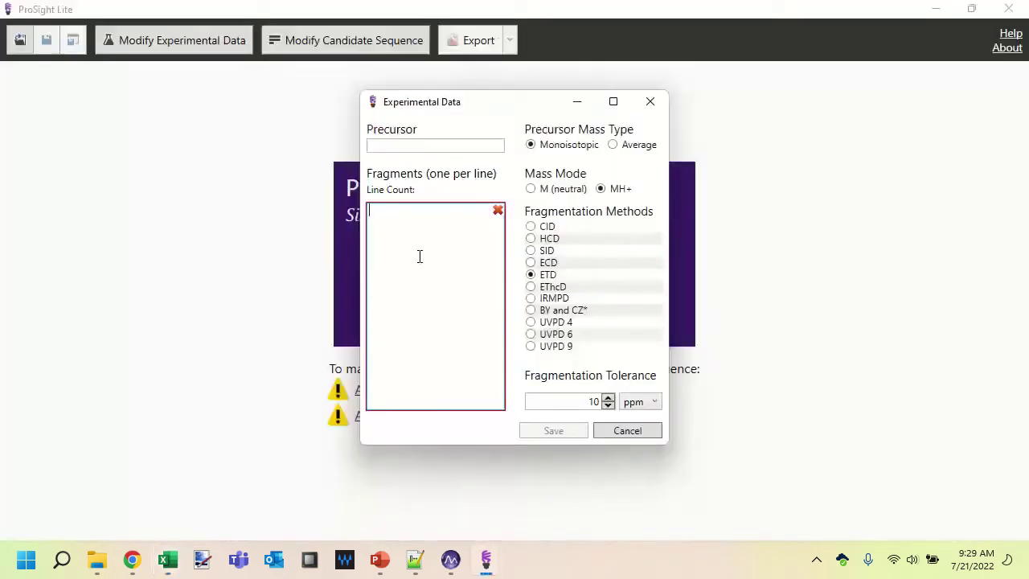
key("ctrl+v")
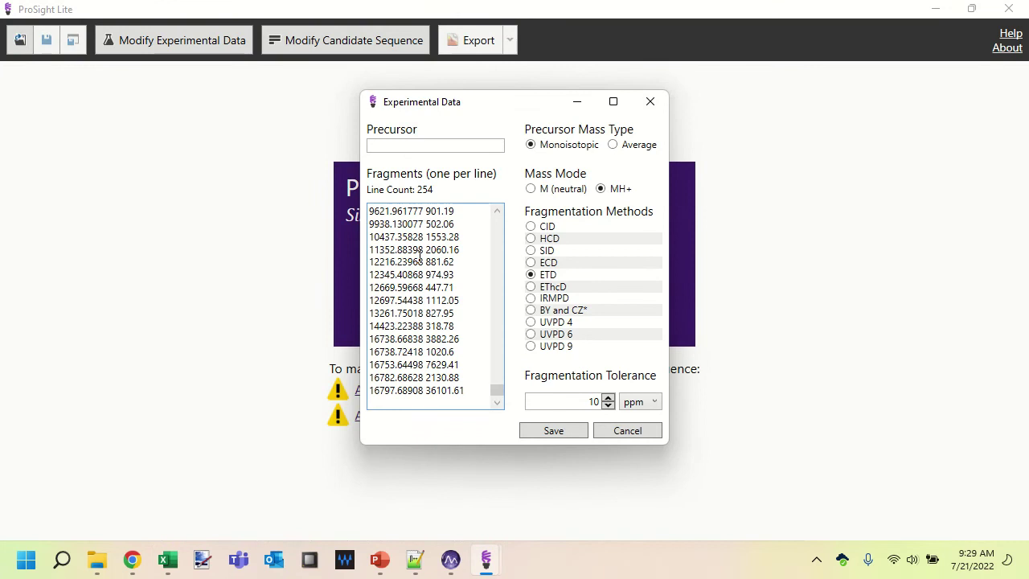
- Set the precursor mass to 16797.6891, read from the heaviest peak of the deconvolved spectrum in FreeStyle, and save the experimental data in ProSight Lite
key("ctrl+Home")
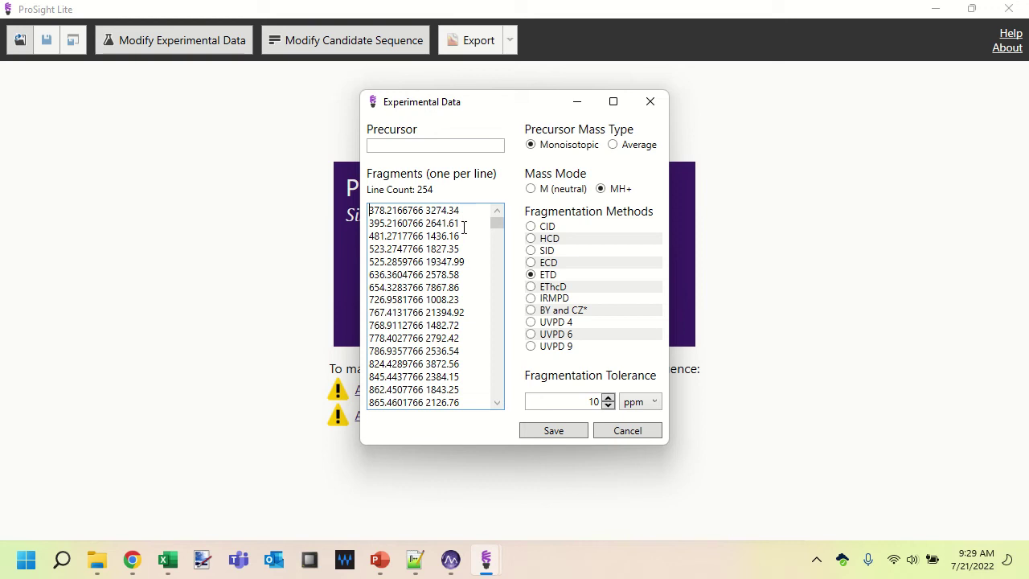
left_click(418, 147)
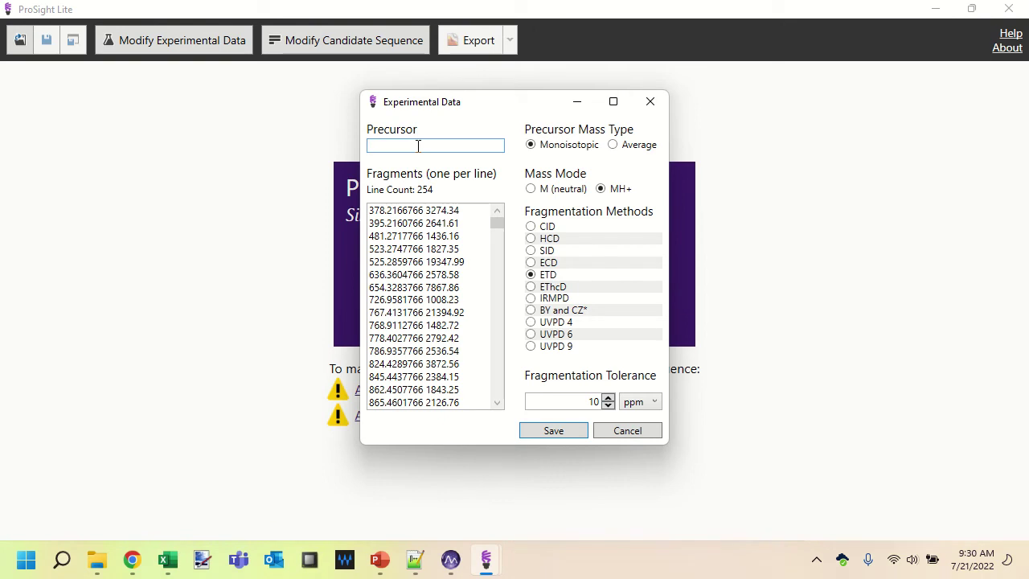
key("alt+Tab")
key("alt+Tab")
key("alt+Tab")
key("alt+Tab")
key("alt+Tab")
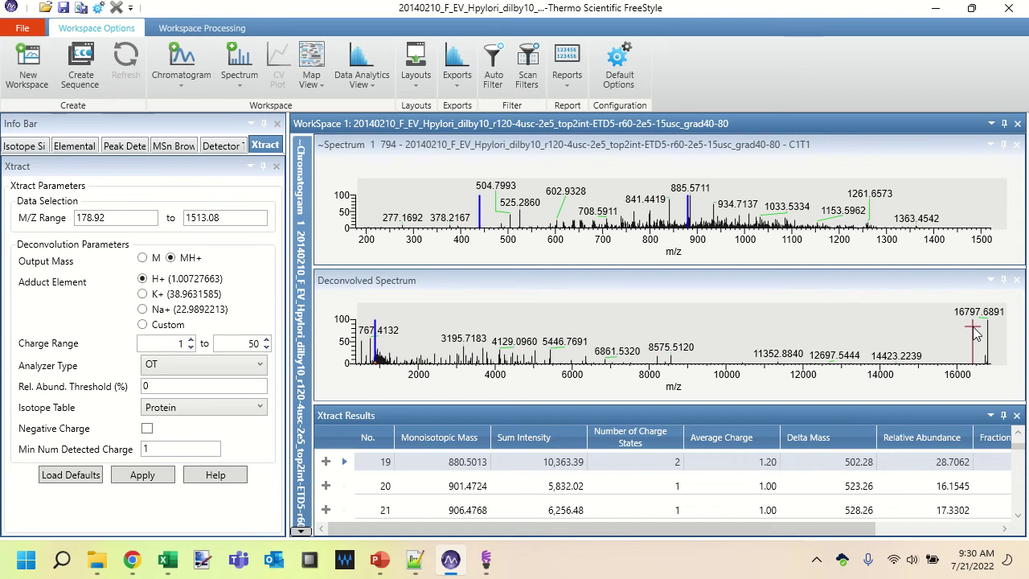
key("alt+Tab")
type("16797")
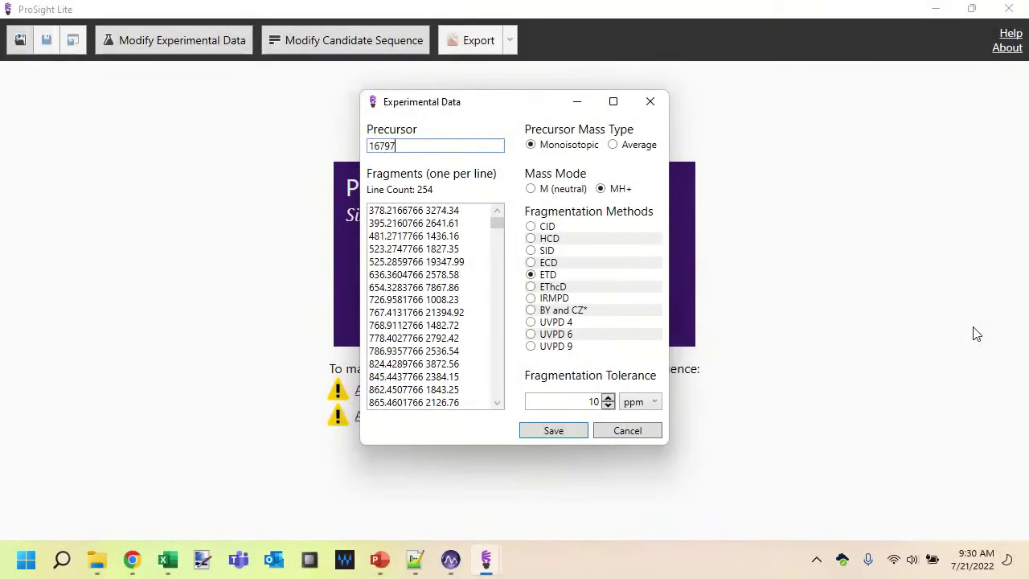
key("alt+Tab")
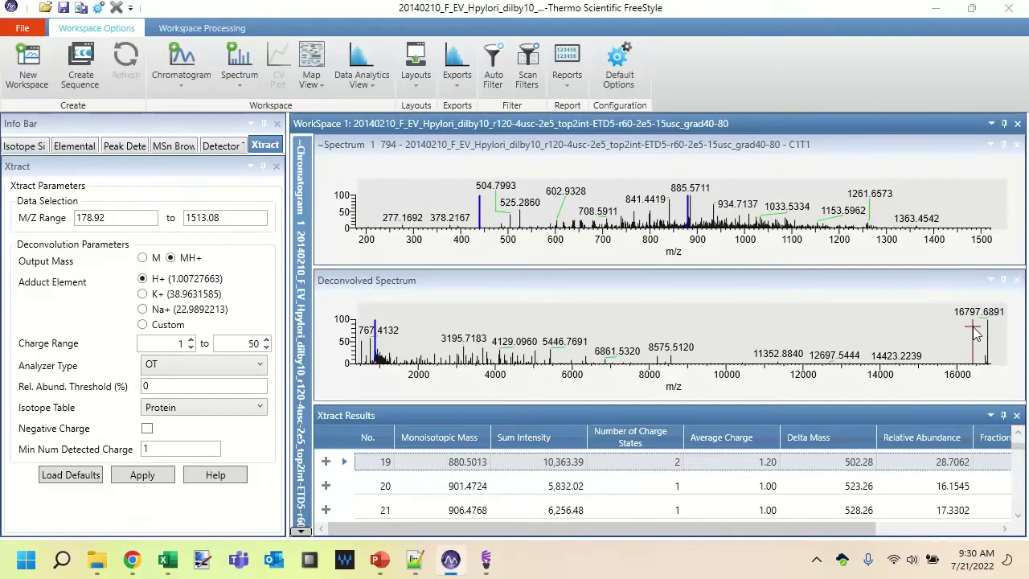
key("alt+Tab")
type(".6891")
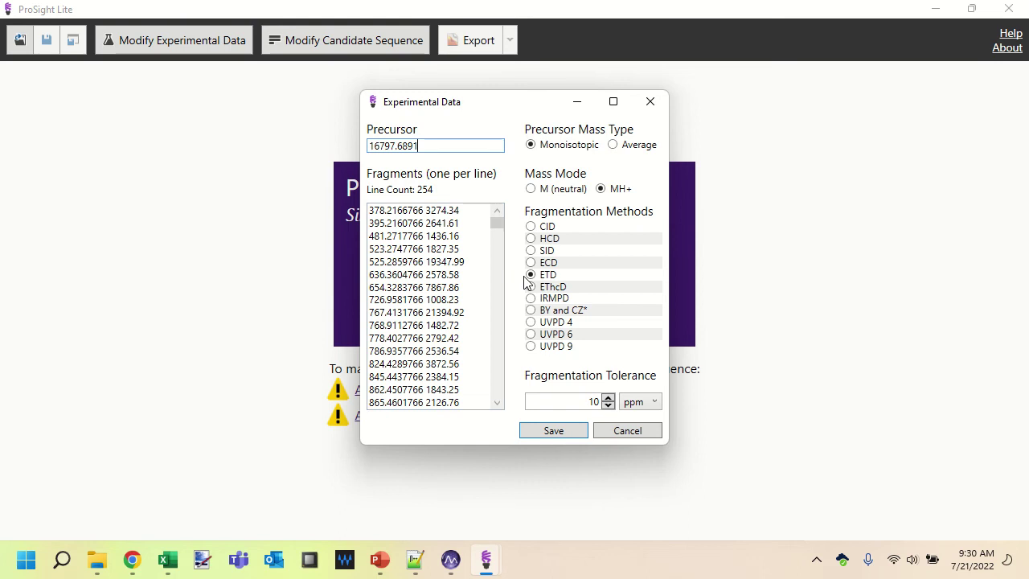
left_click(582, 400)
left_click(552, 436)
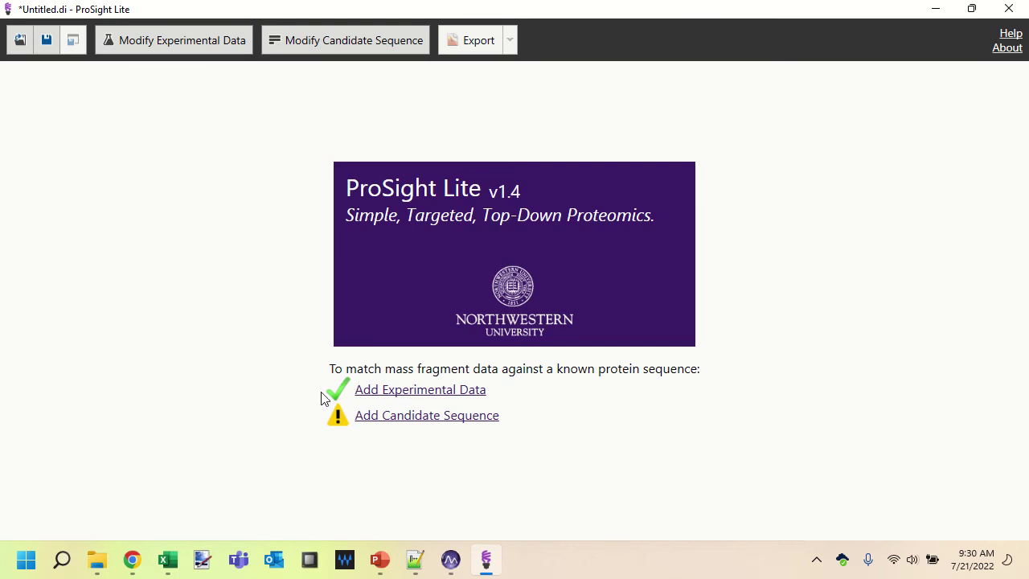
- Start adding a candidate sequence, and switch to 20220720-Step-by-Step.txt in Notepad++
left_click(403, 417)
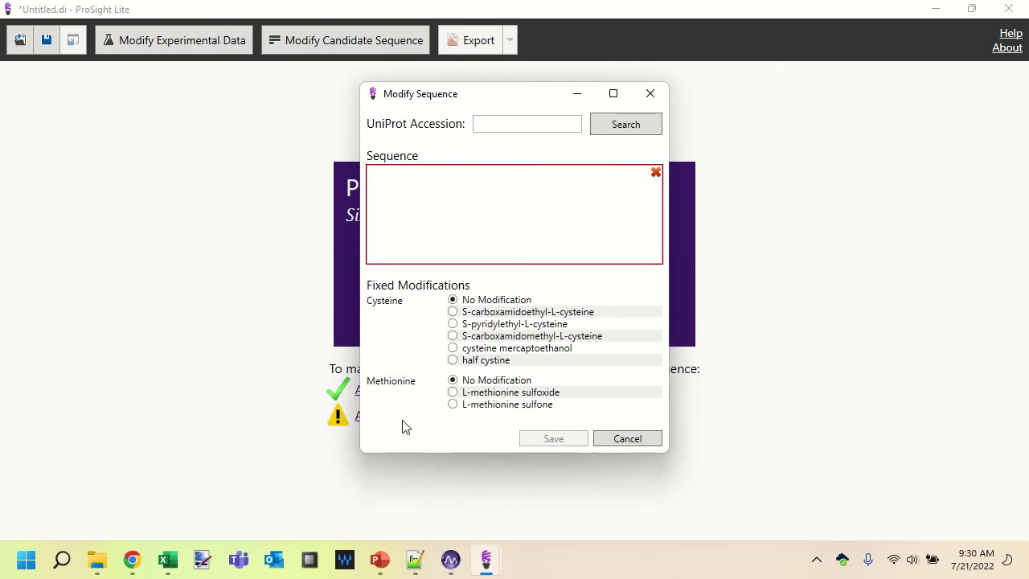
left_click(499, 124)
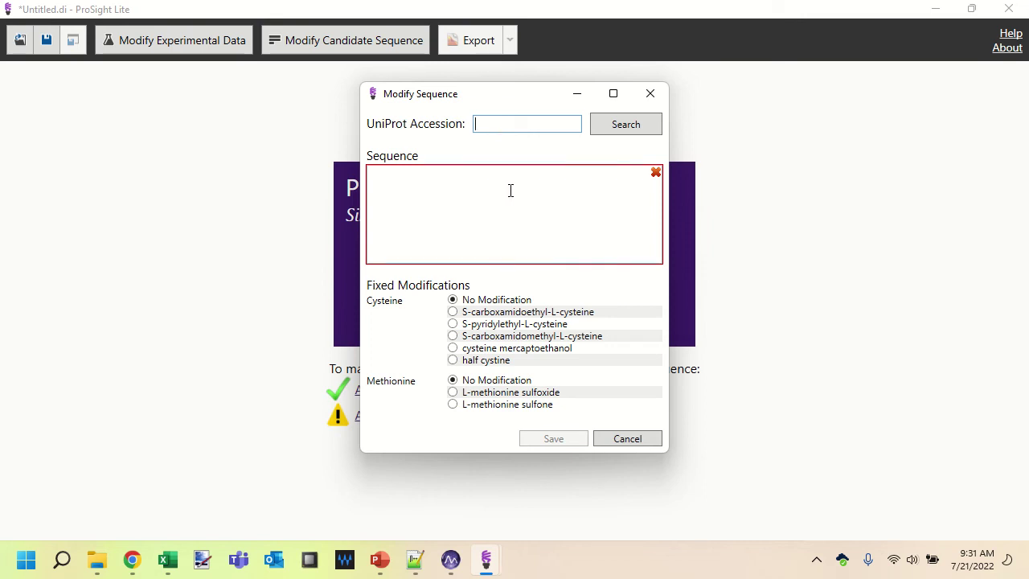
key("alt+Tab")
key("alt+Tab")
key("alt+Tab")
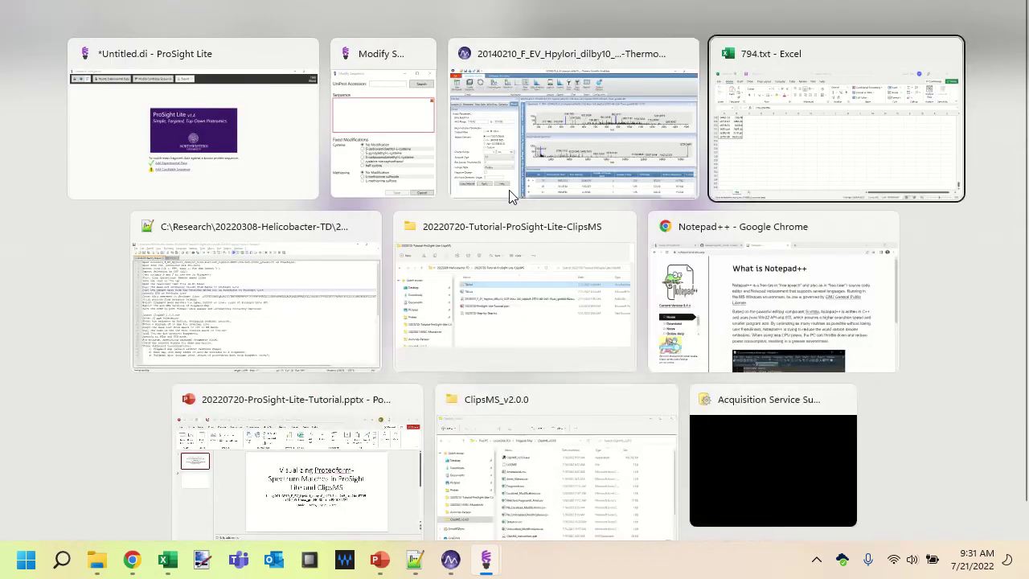
key("Down")
key("Down")
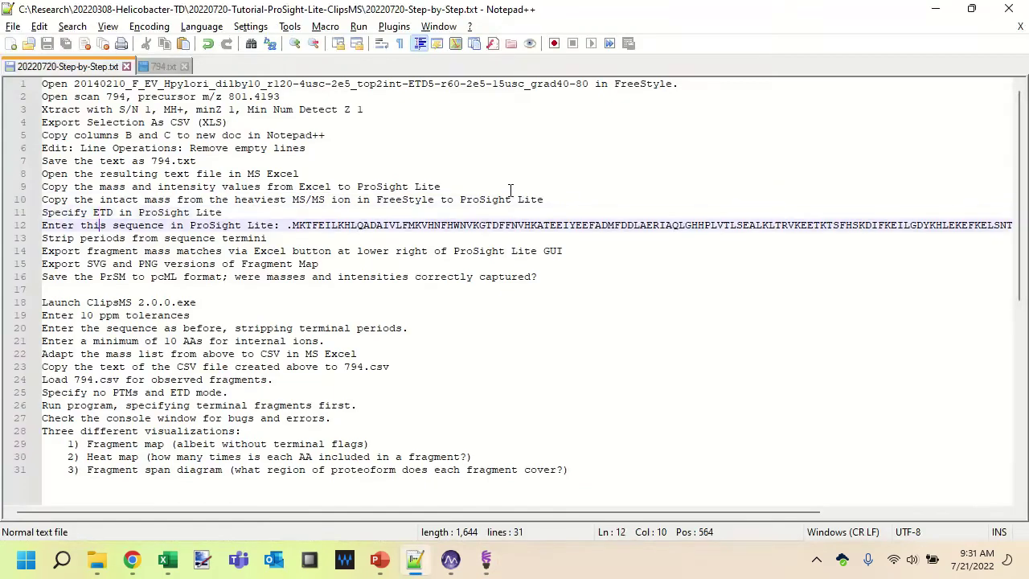
- Copy the full protein sequence at the end of line 12, including its terminal periods
key("ctrl+Right")
key("ctrl+Right")
key("ctrl+Right")
key("ctrl+Right")
key("ctrl+Right")
key("ctrl+Right")
key("Right")
key("shift+End")
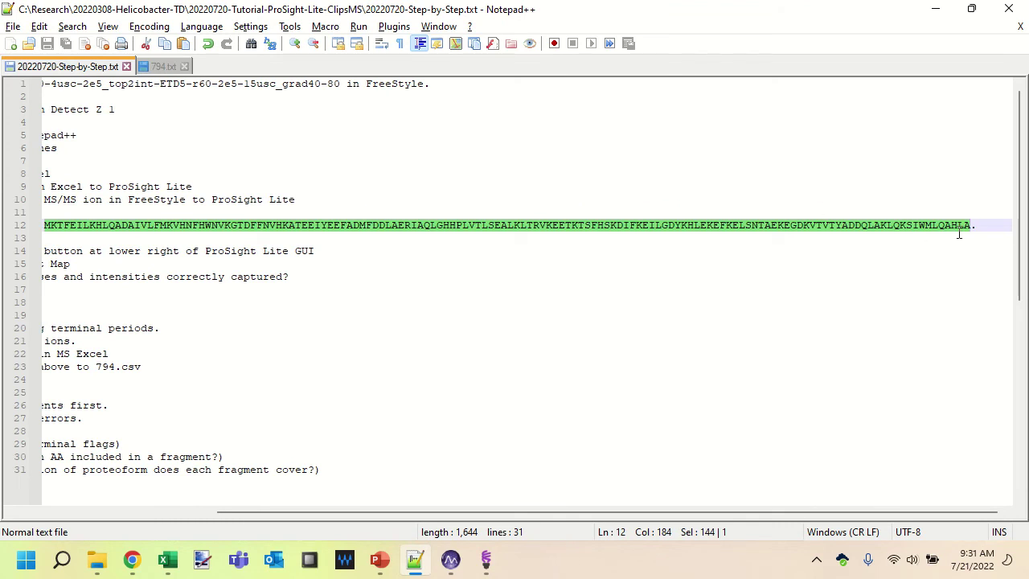
key("End")
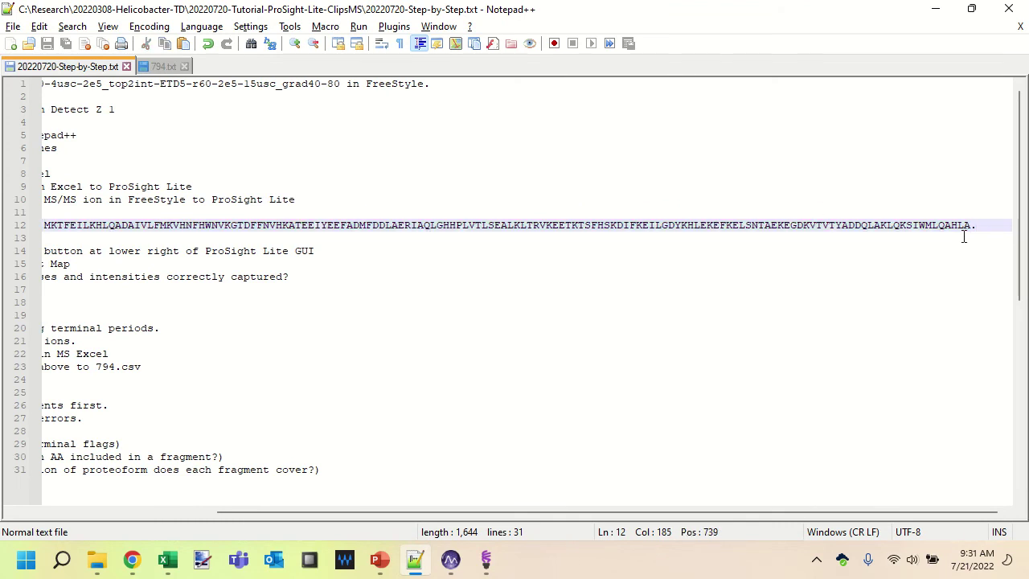
key("ctrl+shift+Left")
key("ctrl+shift+Left")
key("ctrl+shift+Left")
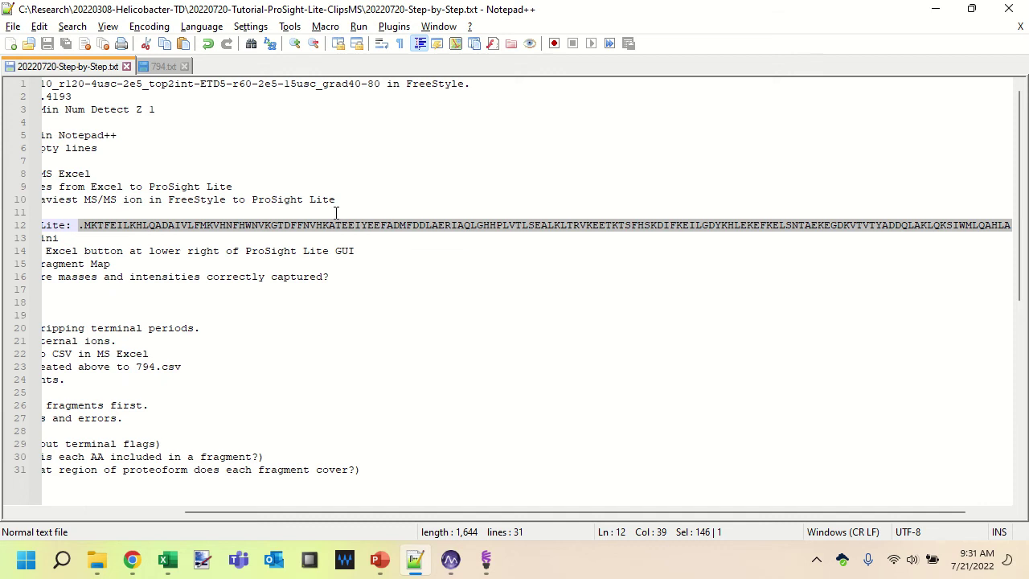
- Switch back to ProSight Lite, paste the protein sequence, strip its leading and trailing periods, and save it as the candidate sequence
key("alt+Tab")
left_click(448, 194)
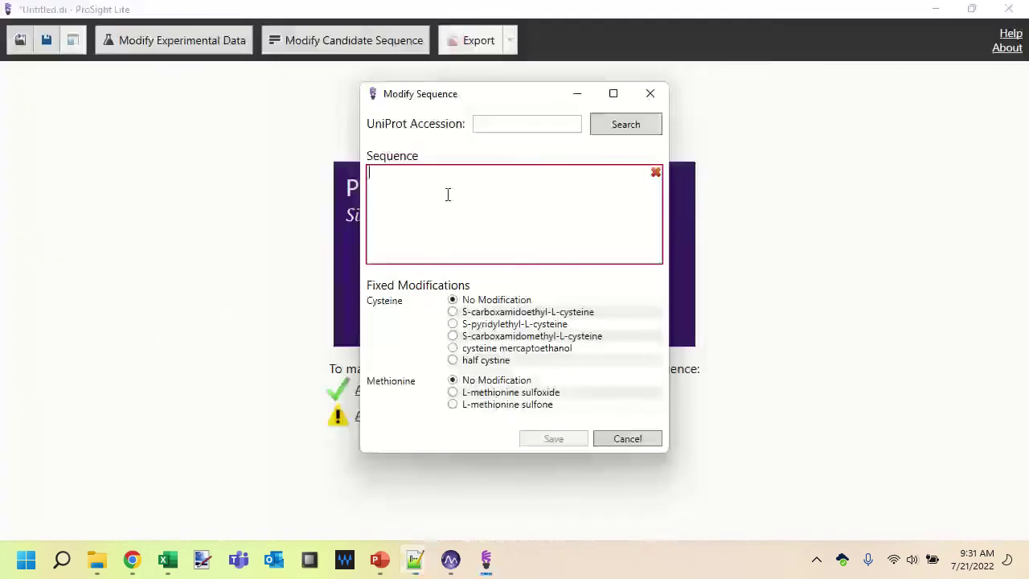
key("ctrl+v")
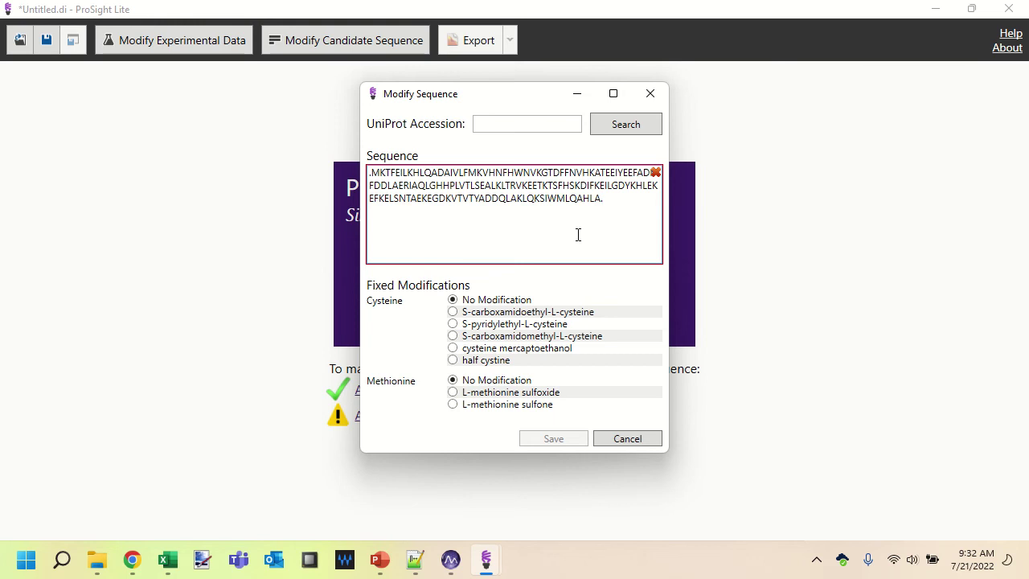
key("BackSpace")
key("ctrl+Home")
key("Delete")
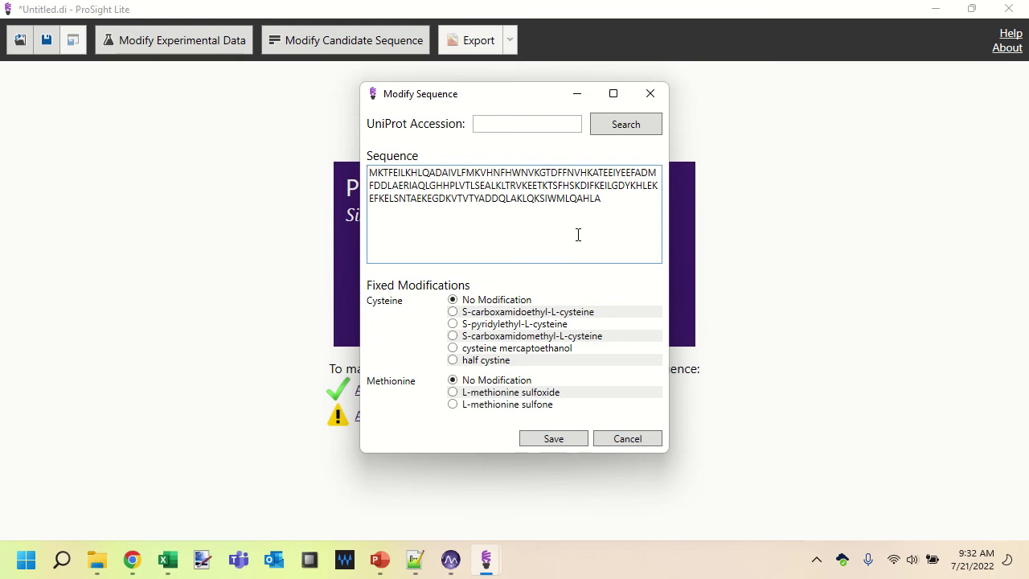
left_click(563, 439)
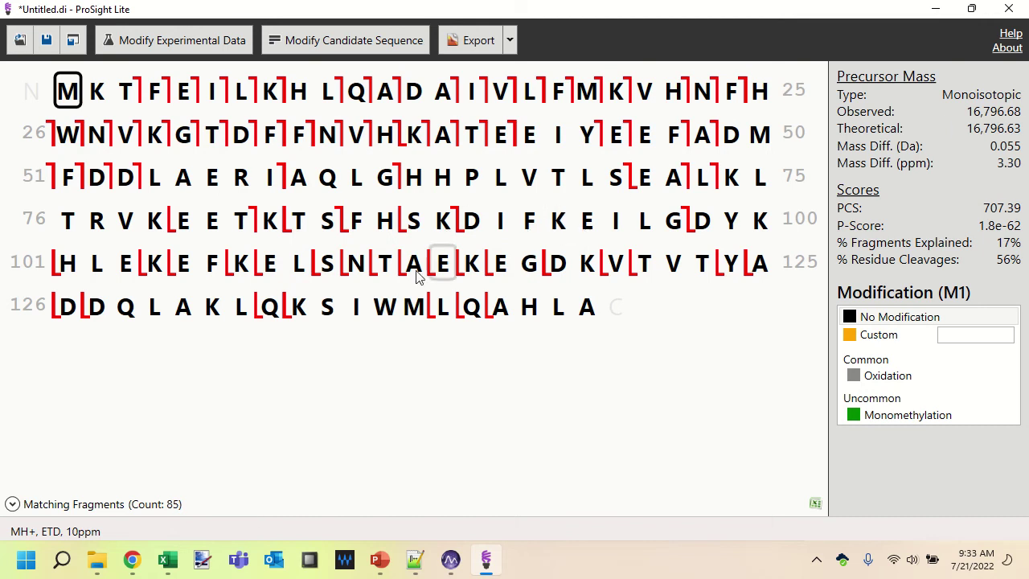
- Try the Oxidation modification on methionine M138, and set the residue back to No Modification
left_click(412, 309)
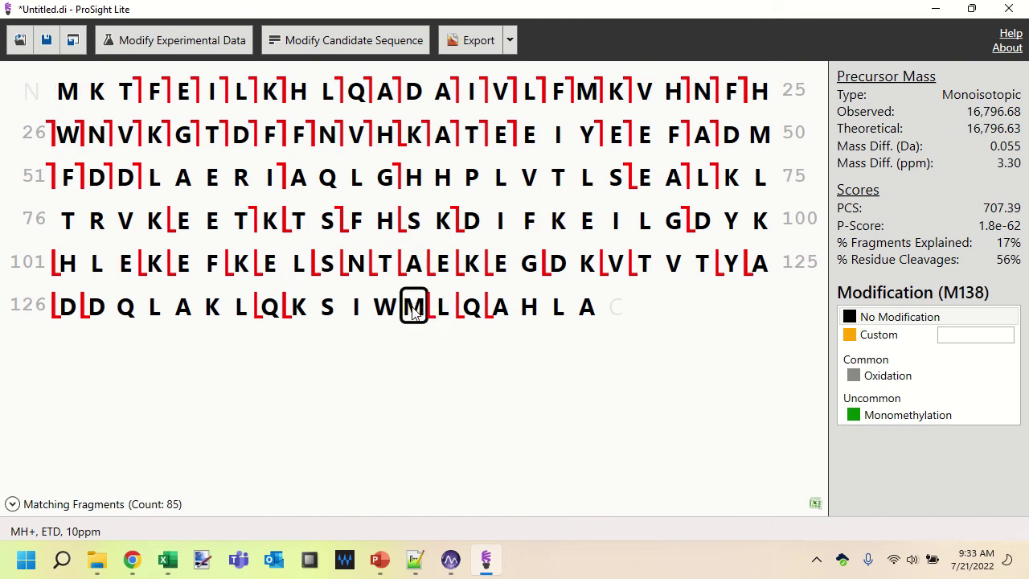
left_click(884, 381)
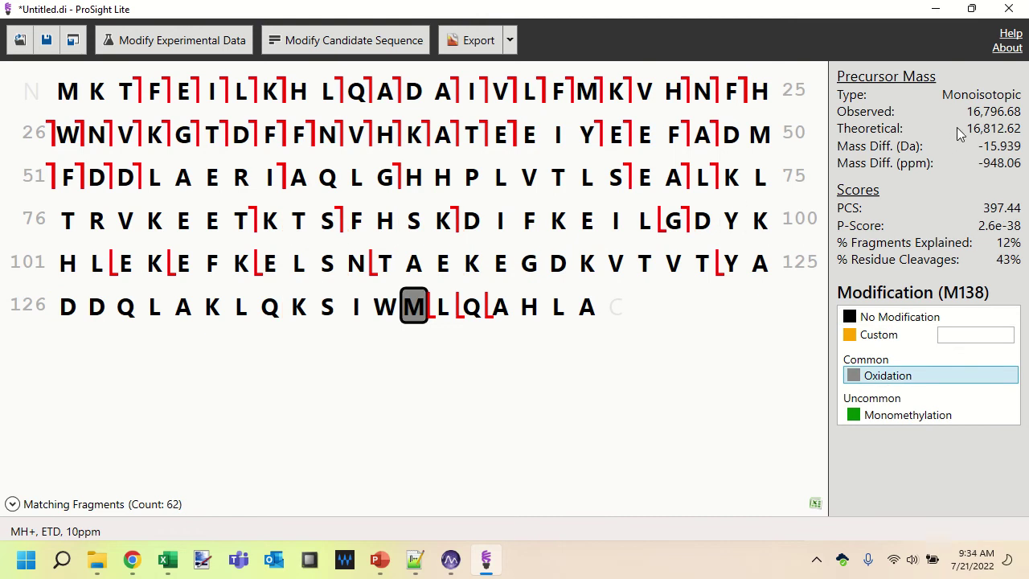
left_click(880, 319)
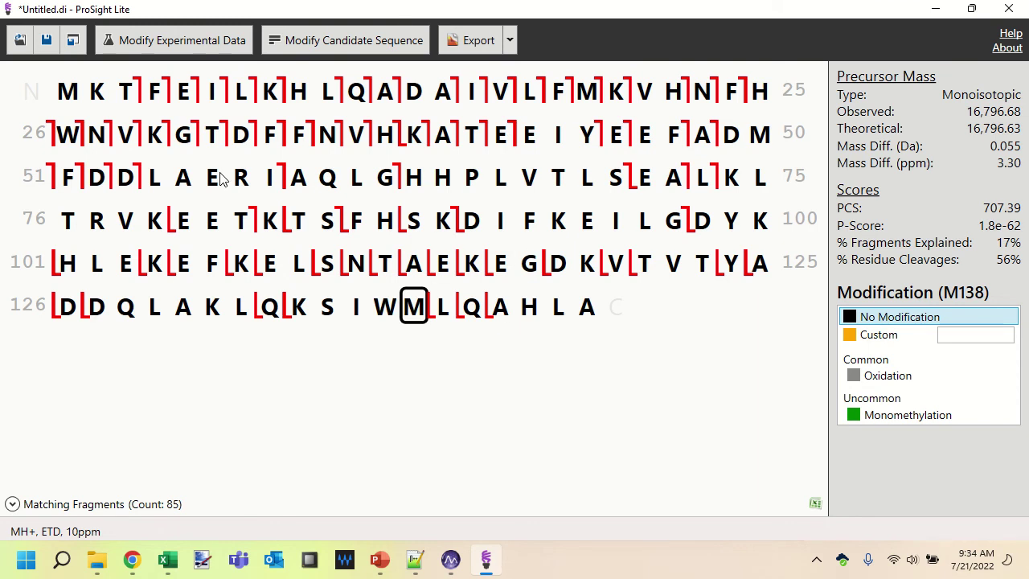
- Select the first methionine (M1) and look at the image formats offered for exporting the fragment map
mouse_move(262, 218)
left_click(68, 92)
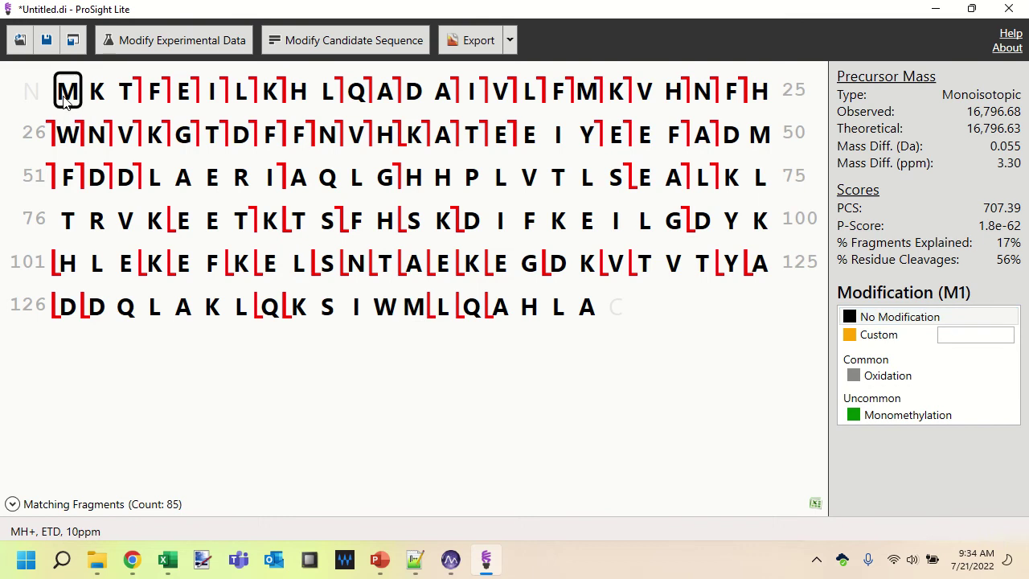
left_click(510, 40)
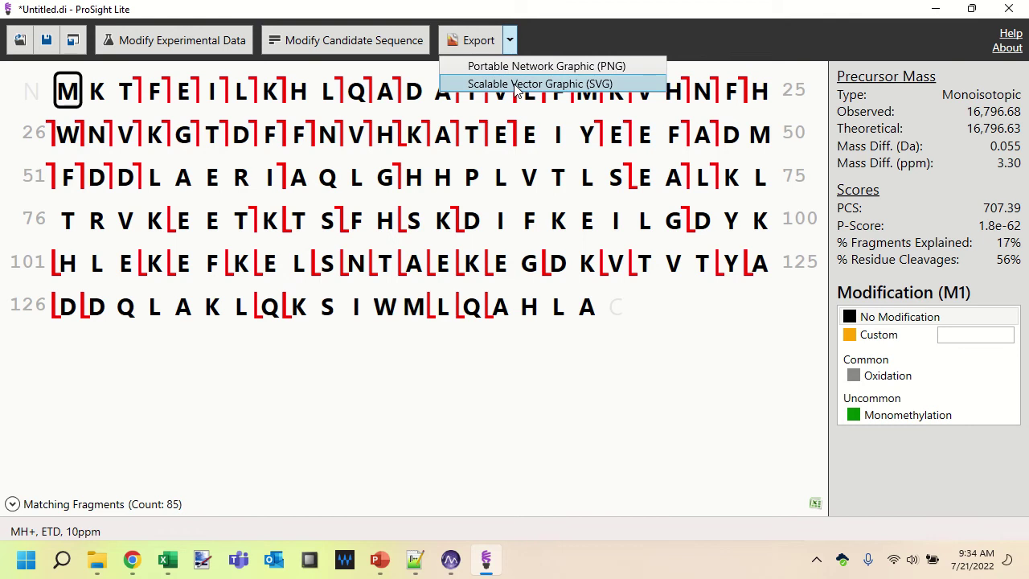
left_click(349, 11)
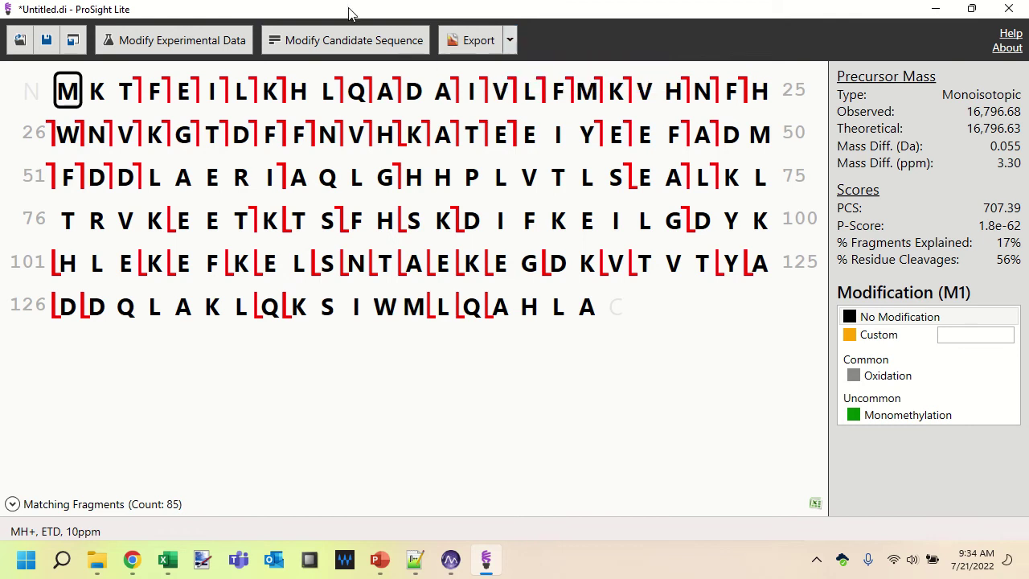
- Save the match as 794 in Proteoform Characterization (.pcml) format in the 20220720-Tutorial-ProSight-Lite-ClipsMS folder
left_click(50, 47)
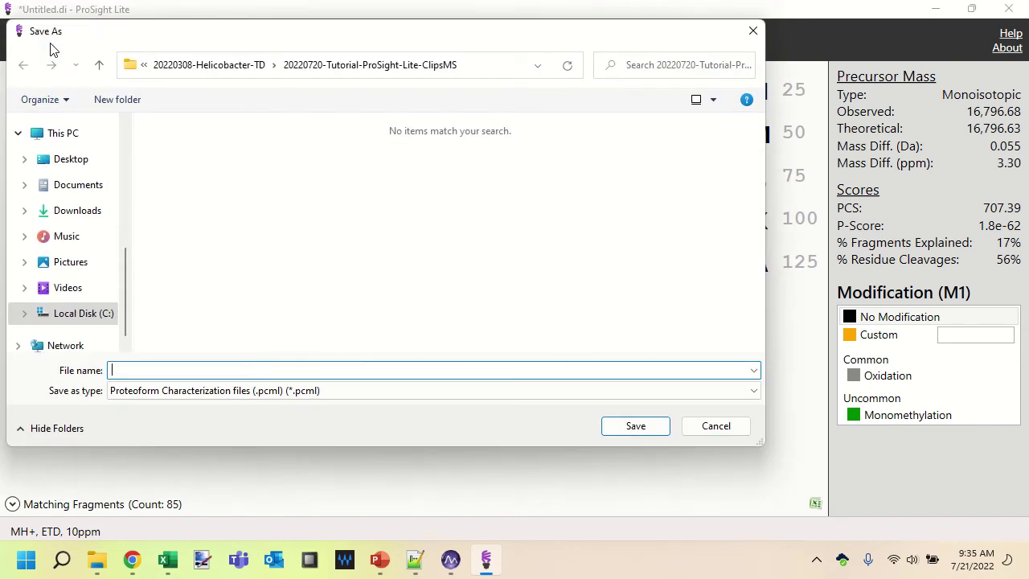
type("794")
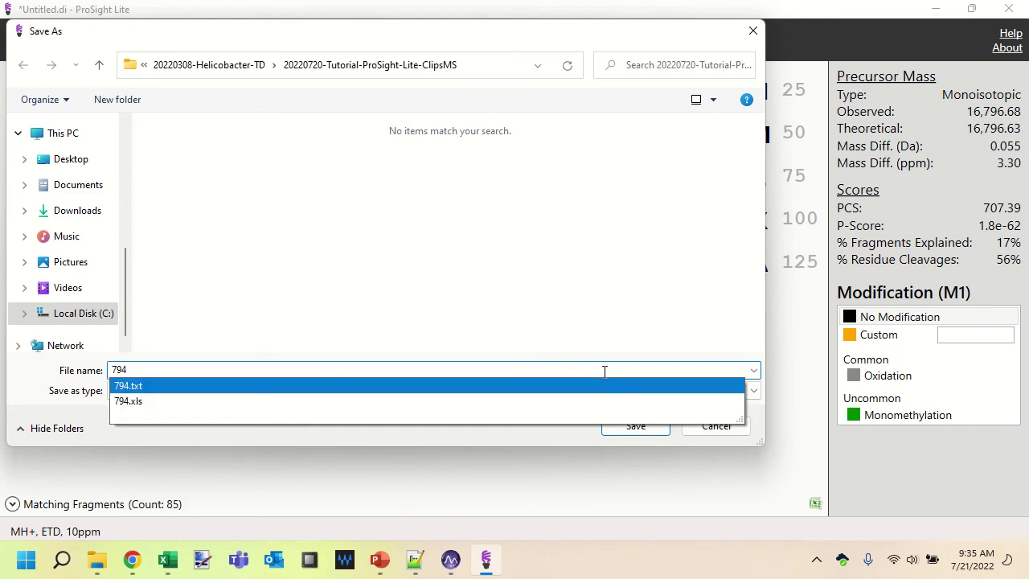
left_click(599, 347)
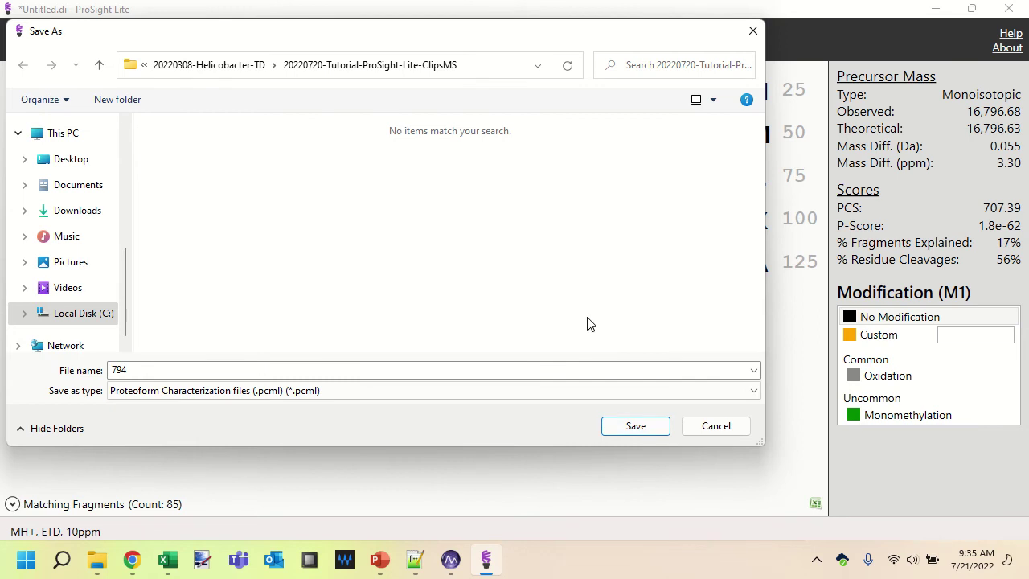
left_click(635, 426)
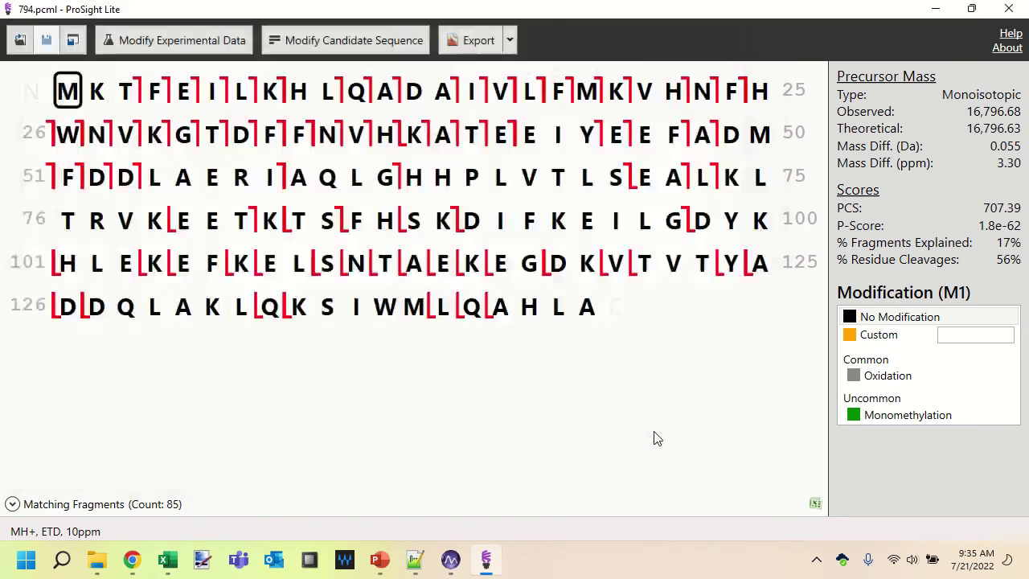
- Switch to the 20220720-Tutorial-ProSight-Lite-ClipsMS folder in File Explorer and move its window fully into view
key("alt+Tab")
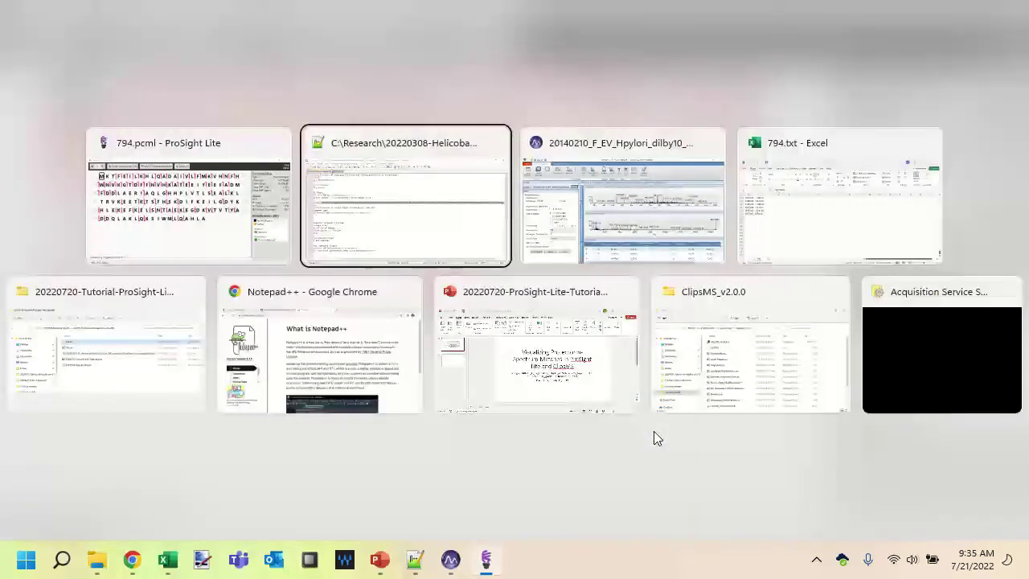
key("alt+Tab")
key("alt+Tab")
key("alt+Tab")
key("Escape")
key("alt+Tab")
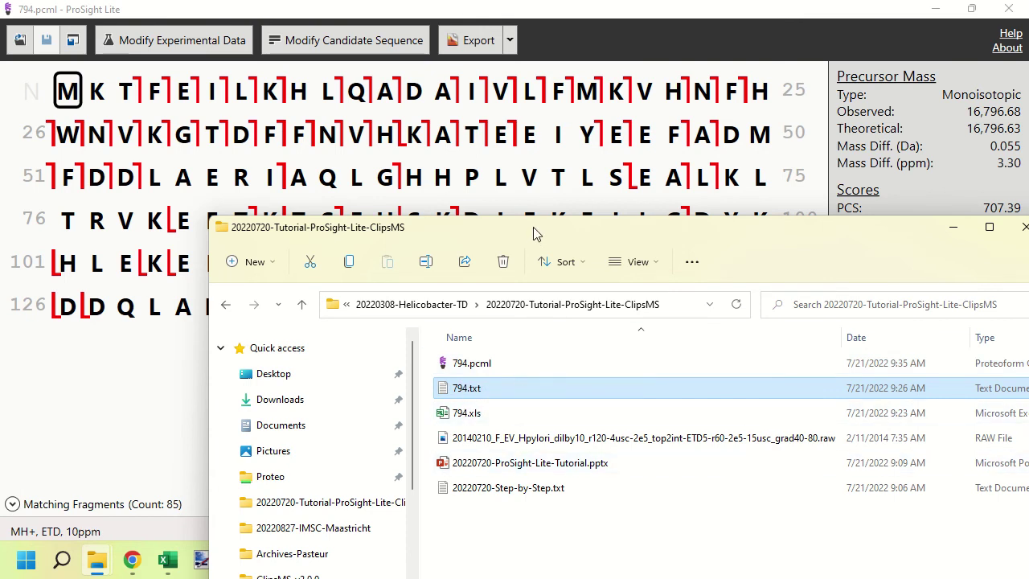
left_click_drag(533, 227, 555, 73)
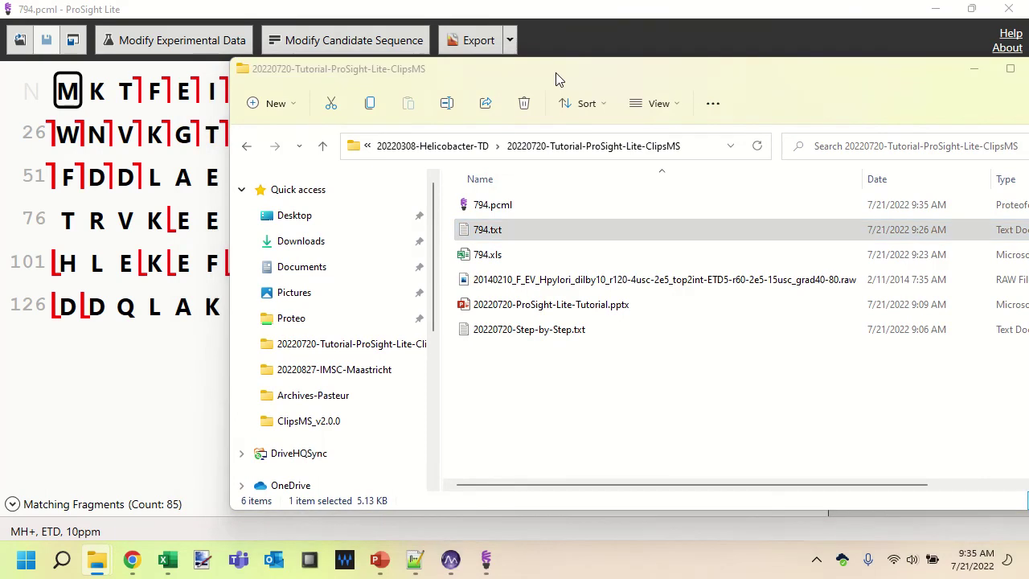
- Bring Notepad++ up behind the folder window and open 794.pcml in it
key("alt+Tab")
key("Tab")
key("alt+Tab")
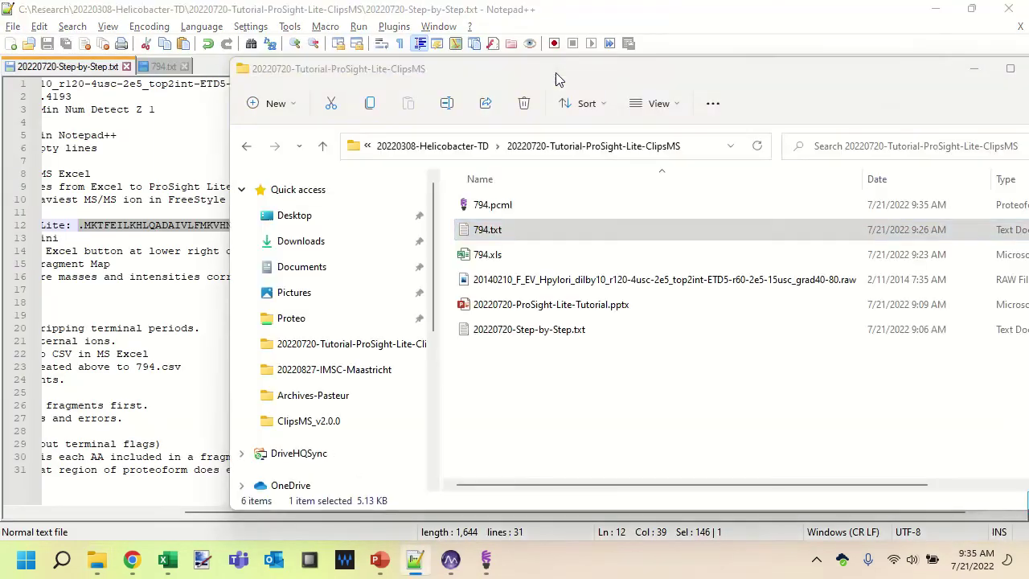
left_click(491, 207)
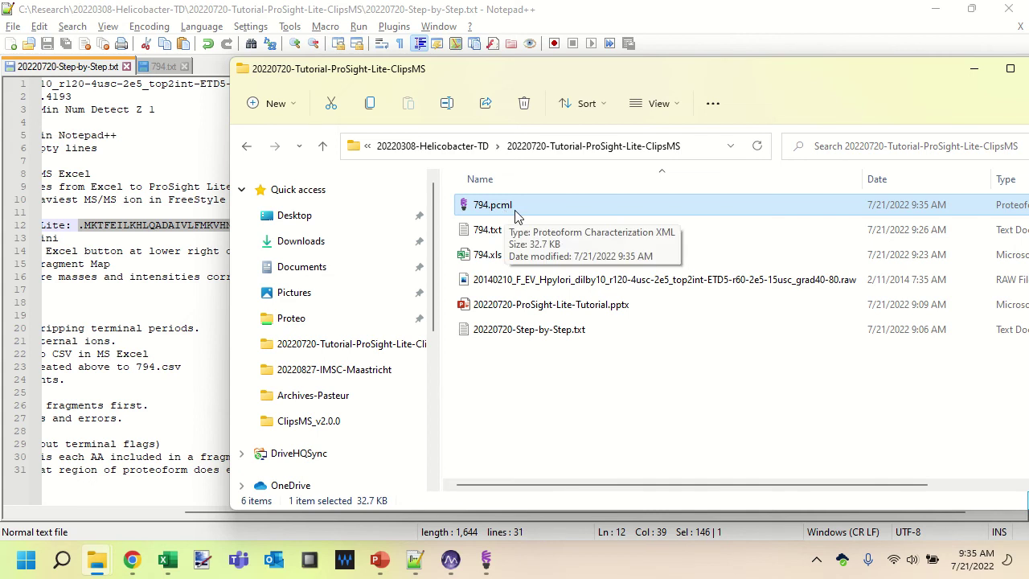
double_click(493, 207)
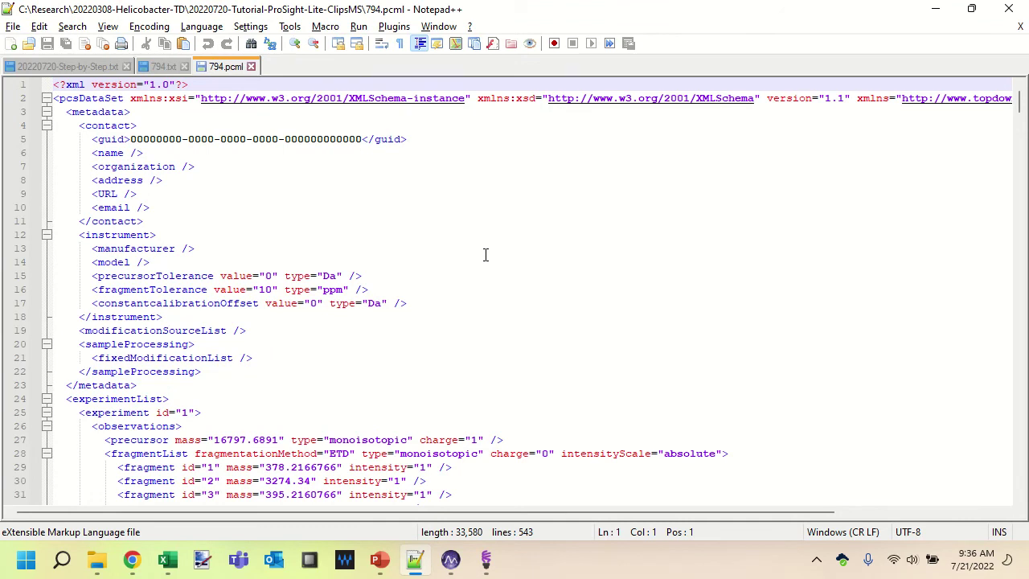
- Examine the fragment list in 794.pcml to check whether masses and intensities were captured correctly
key("Down")
key("Down")
key("Down")
key("Down")
key("Down")
key("Down")
key("Down")
key("Down")
key("Down")
key("Down")
key("Down")
key("Down")
key("Down")
key("Down")
key("Down")
key("Down")
key("Down")
key("Down")
key("Down")
key("Down")
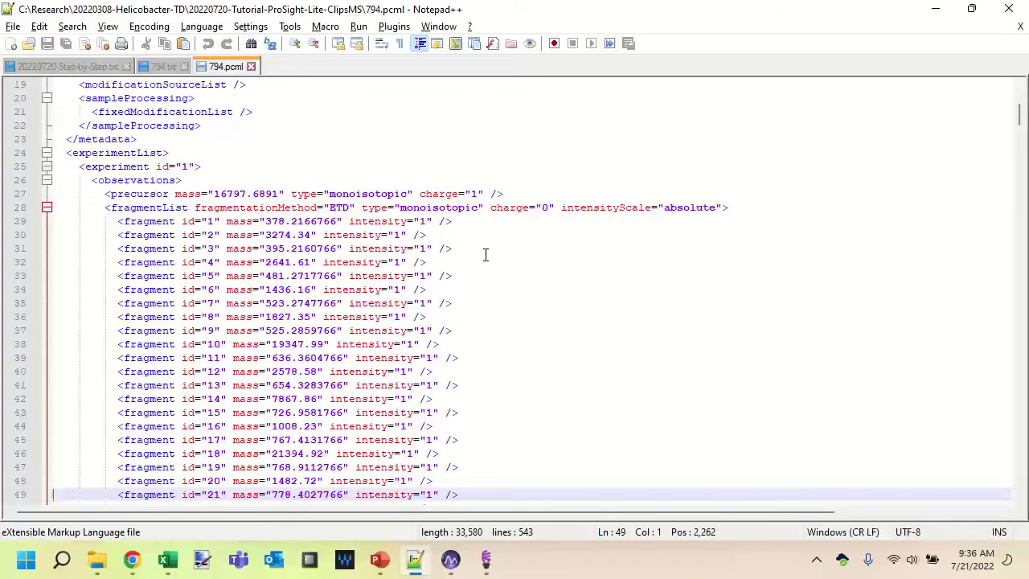
- Inspect the first few fragment entries in 794.pcml line by line, reading their mass and intensity values
key("Up")
key("Up")
key("Up")
key("Up")
key("Up")
key("Up")
key("Up")
key("Up")
key("Up")
key("Up")
key("Up")
key("Up")
key("Up")
key("Up")
key("Up")
key("Up")
key("Up")
key("Up")
key("Up")
key("Up")
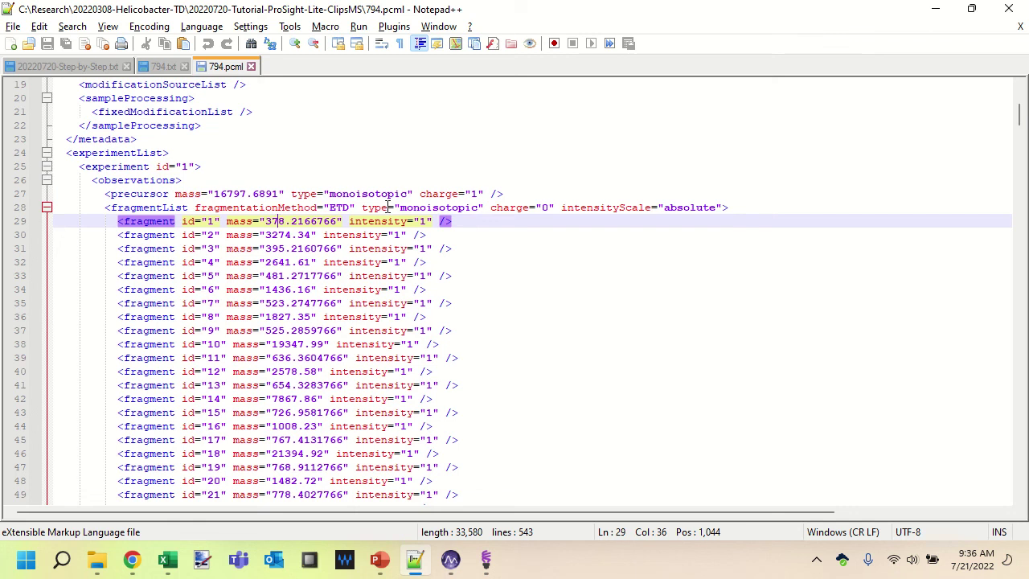
key("Down")
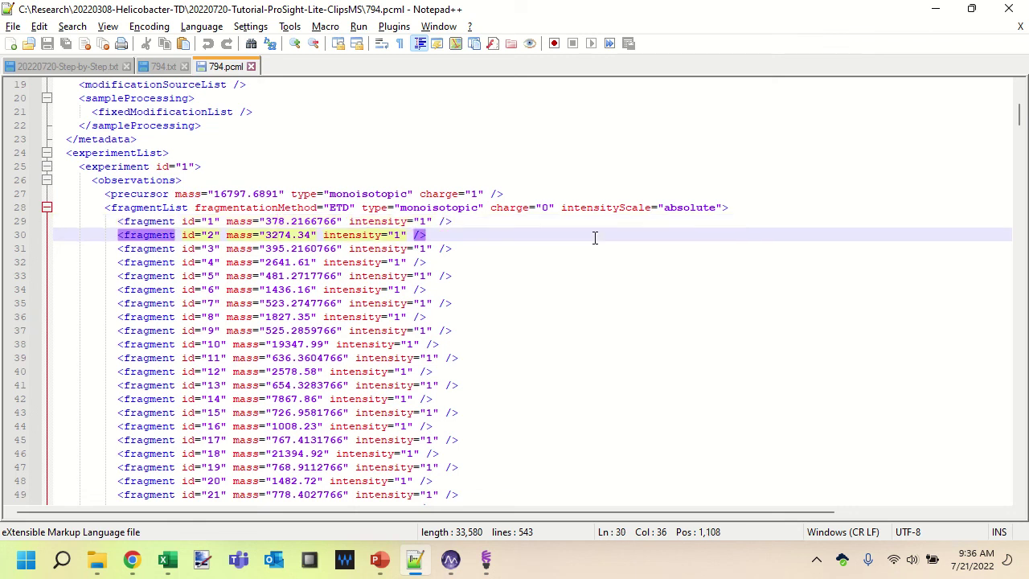
key("Down")
key("Down")
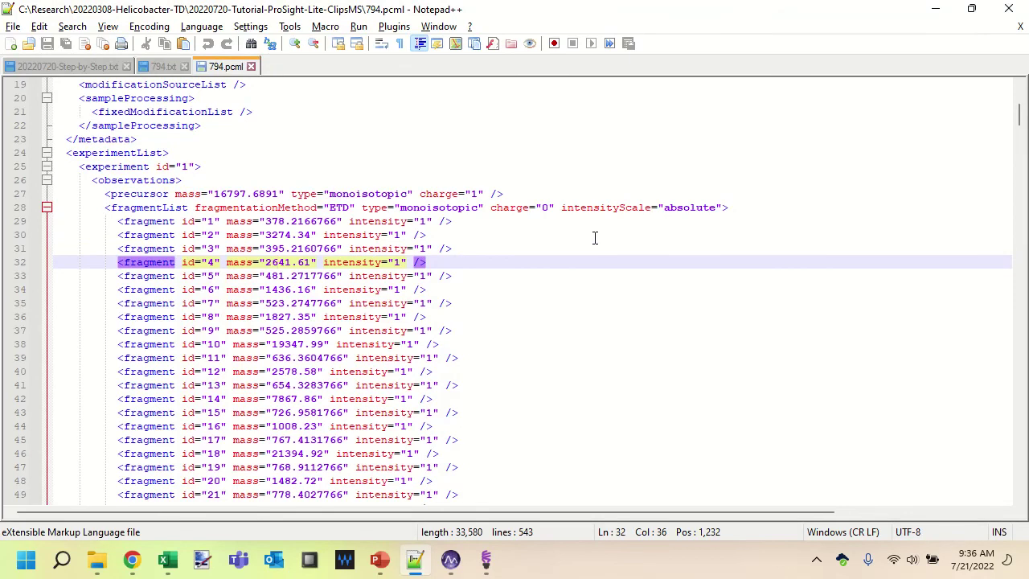
key("Up")
key("Up")
key("Up")
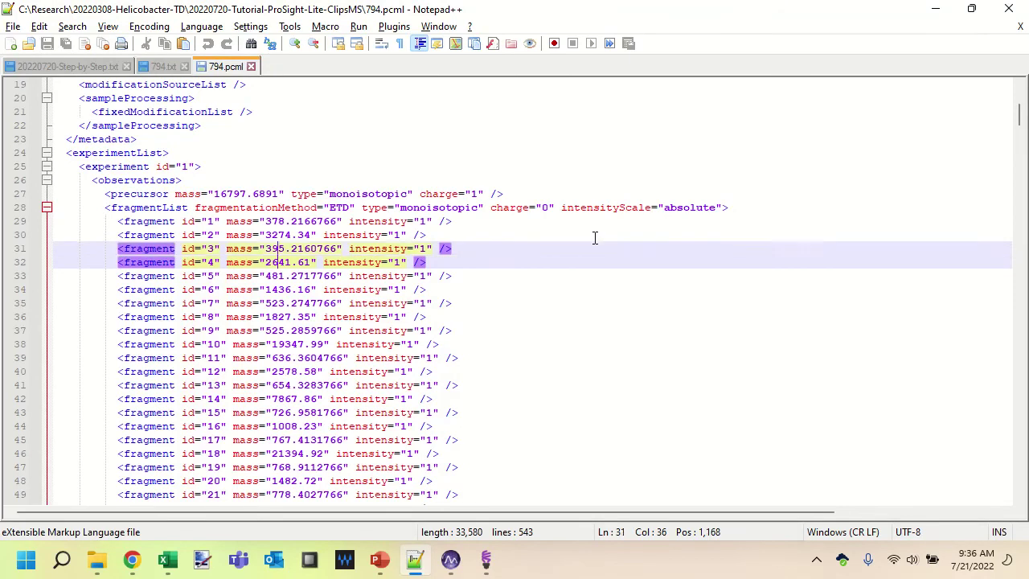
key("Down")
key("Down")
key("Down")
key("Up")
key("Up")
key("Up")
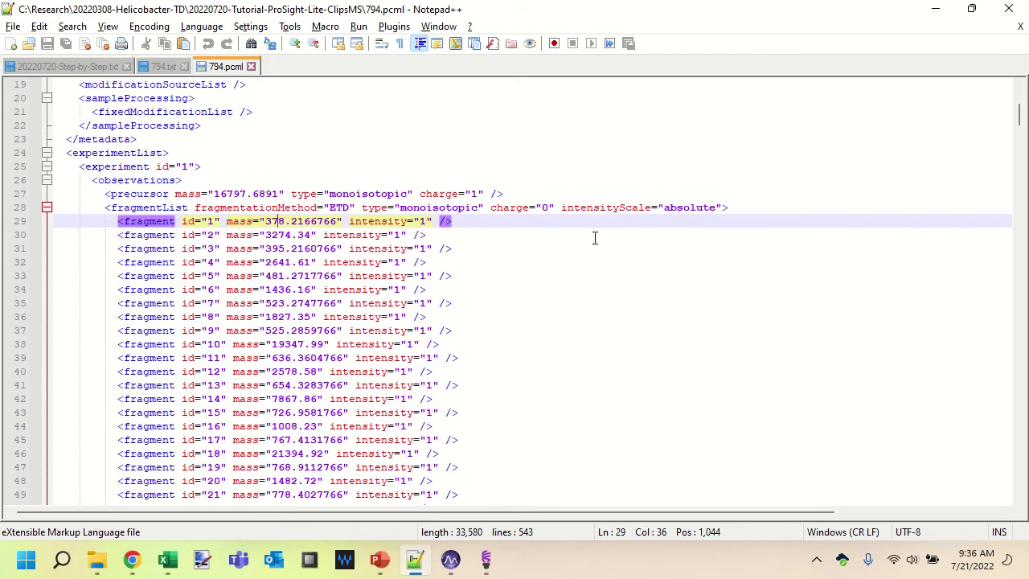
key("Home")
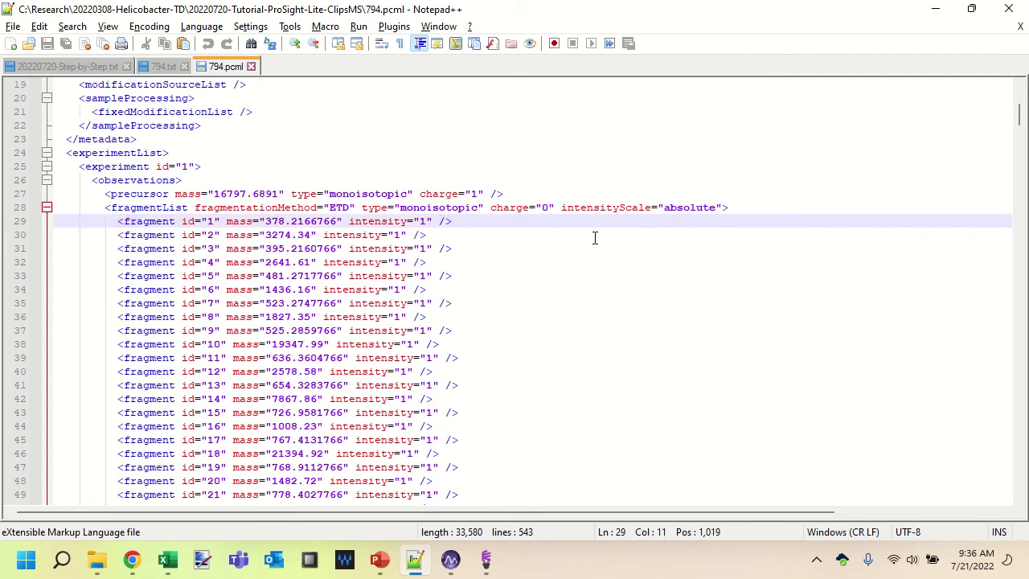
- Compare the opening fragment entries of 794.pcml with the mass and intensity columns in 794.txt
left_click(160, 69)
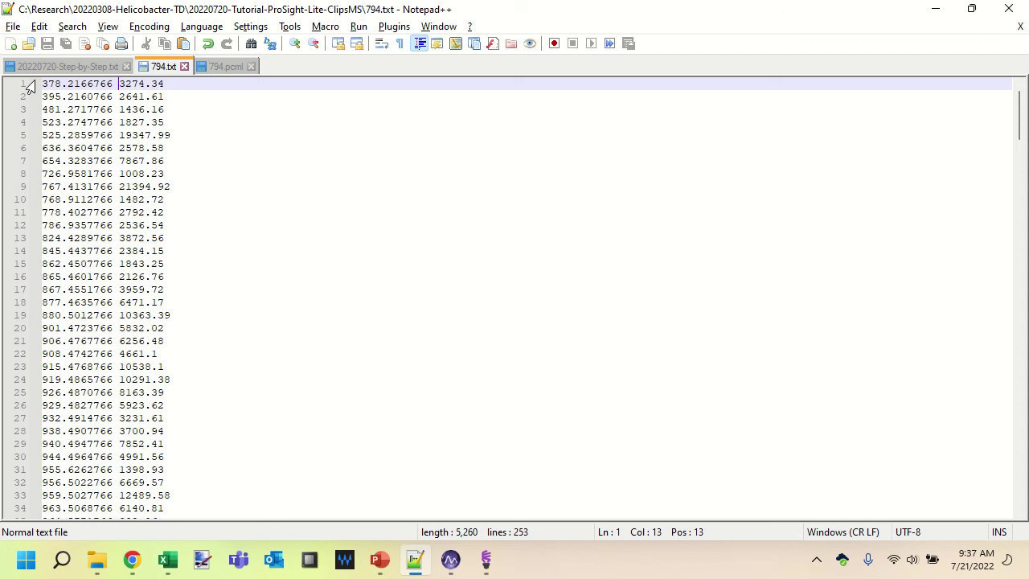
left_click(222, 68)
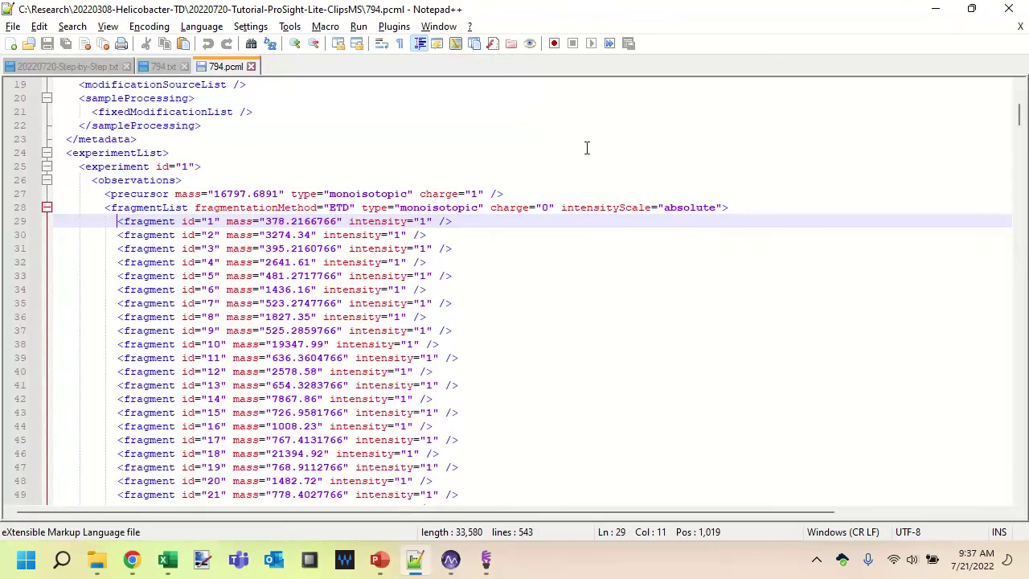
key("Down")
key("Down")
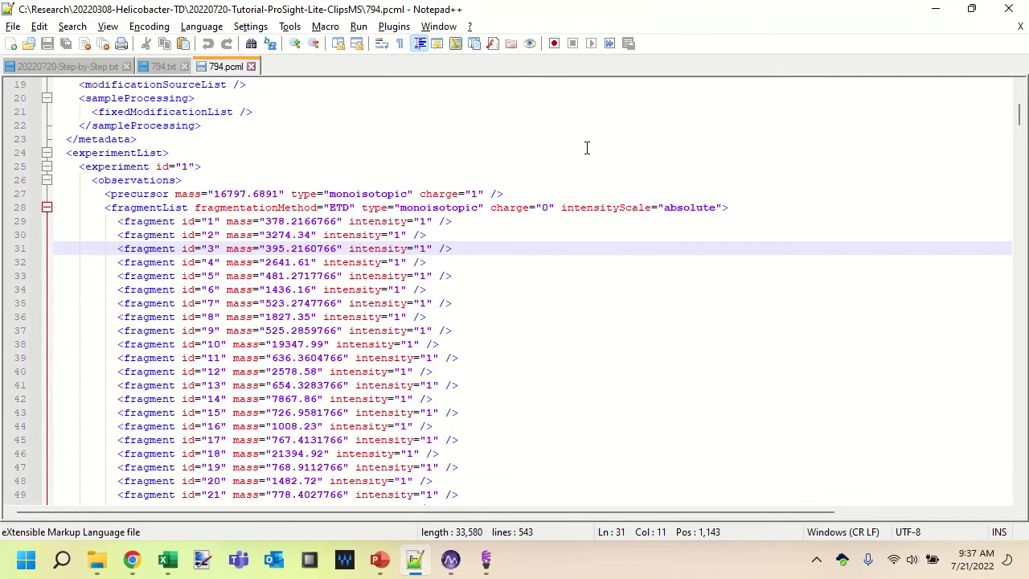
key("Down")
key("Down")
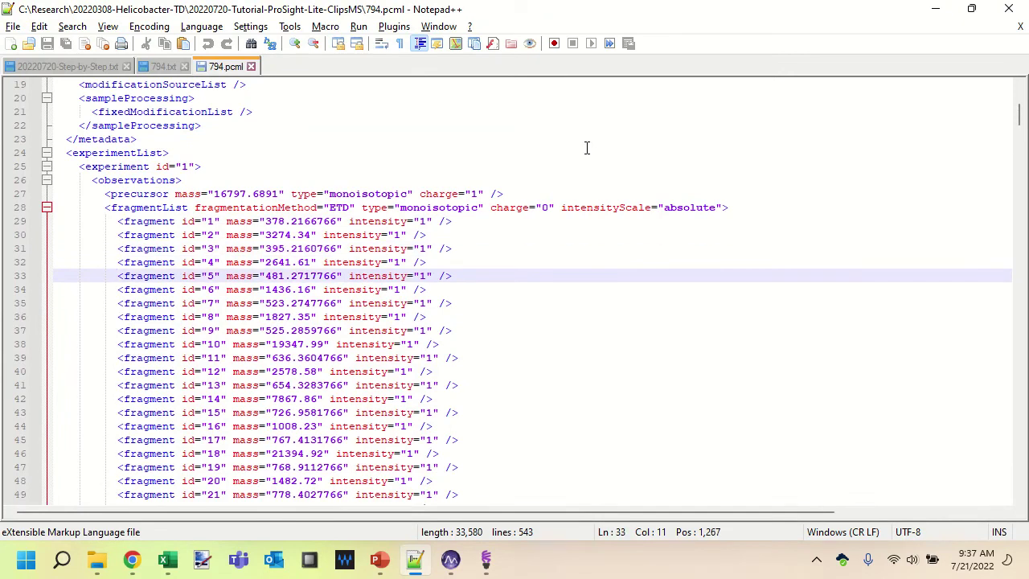
key("Up")
key("Up")
key("Up")
key("Up")
key("Down")
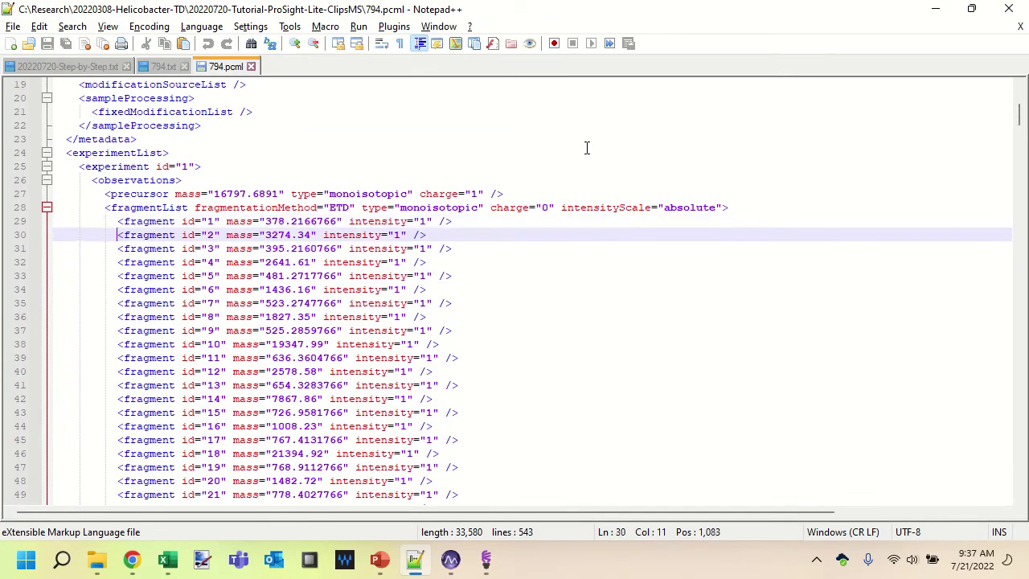
key("Down")
key("Down")
key("Up")
key("Up")
key("Up")
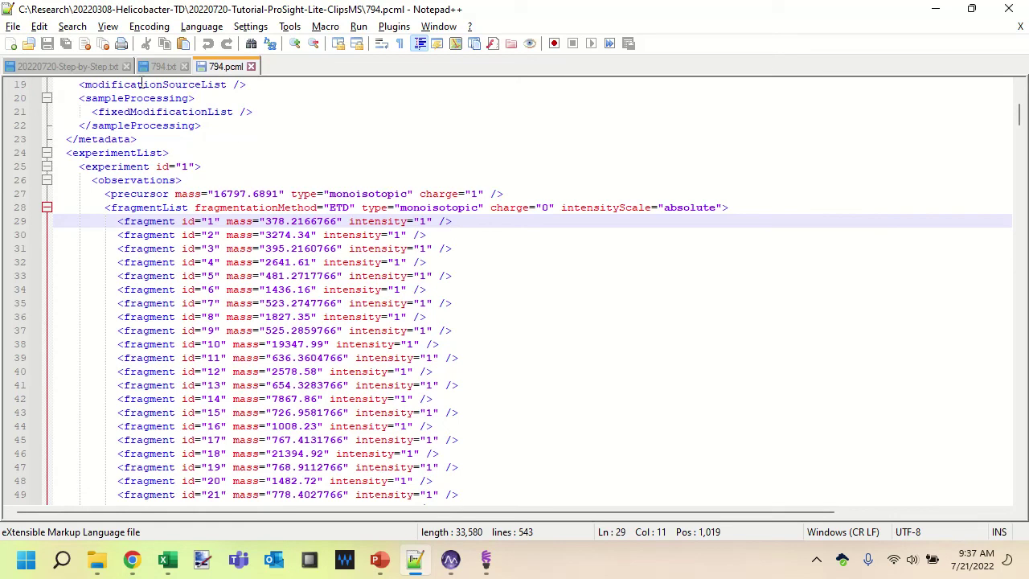
left_click(160, 67)
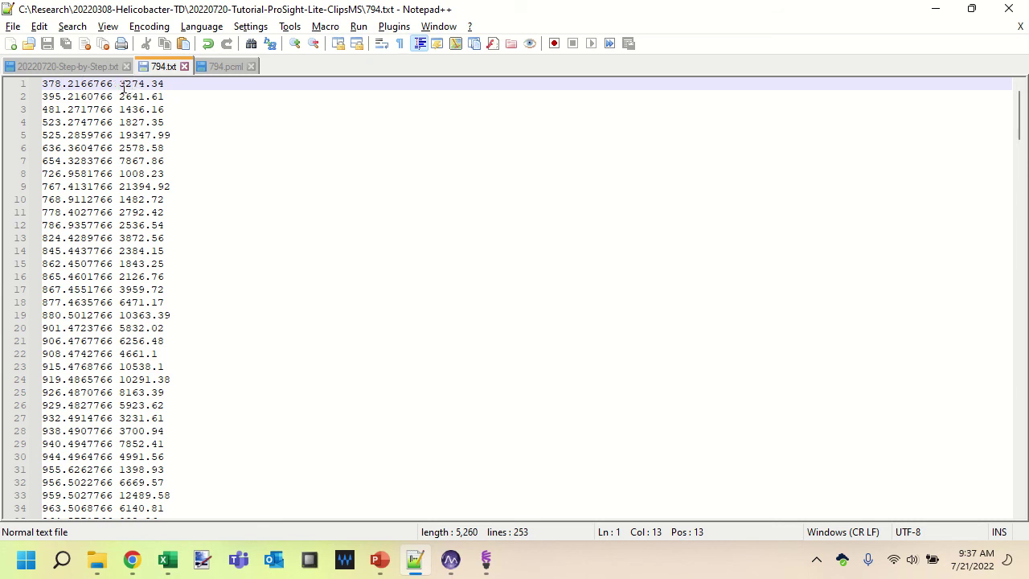
left_click(216, 68)
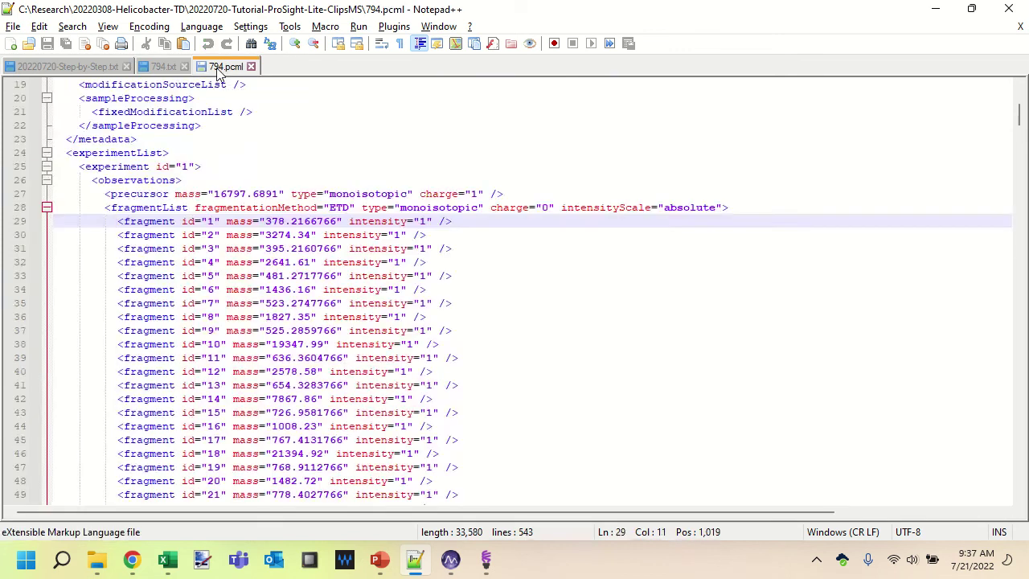
left_click(279, 234)
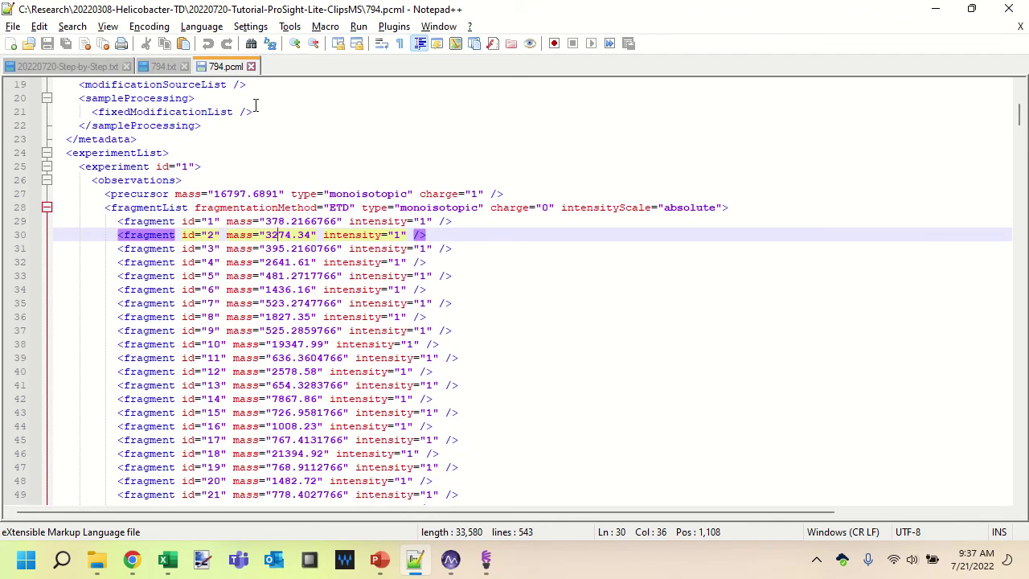
- Close 794.pcml in Notepad++ and switch to ProSight Lite
left_click(250, 69)
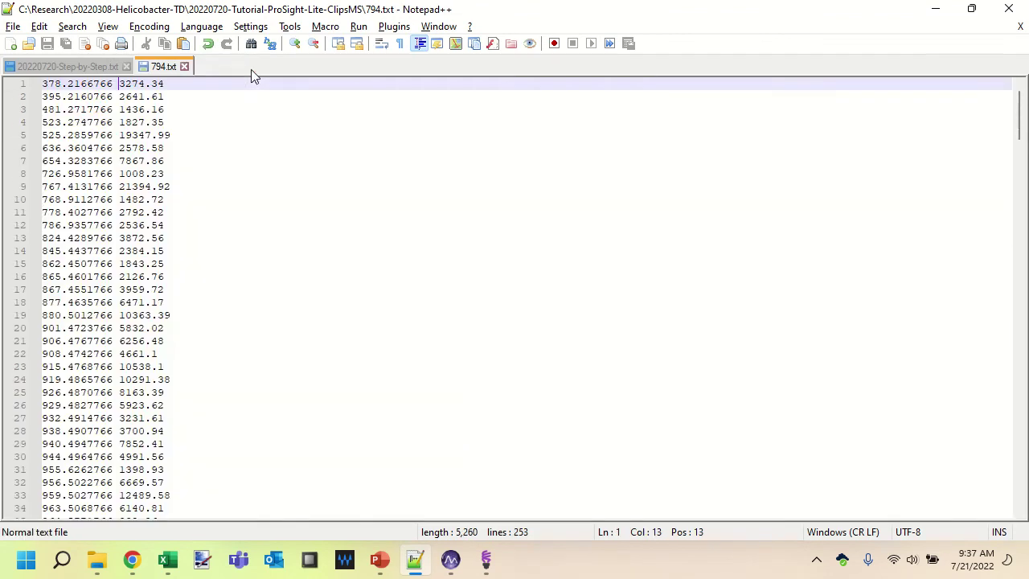
key("alt+Tab")
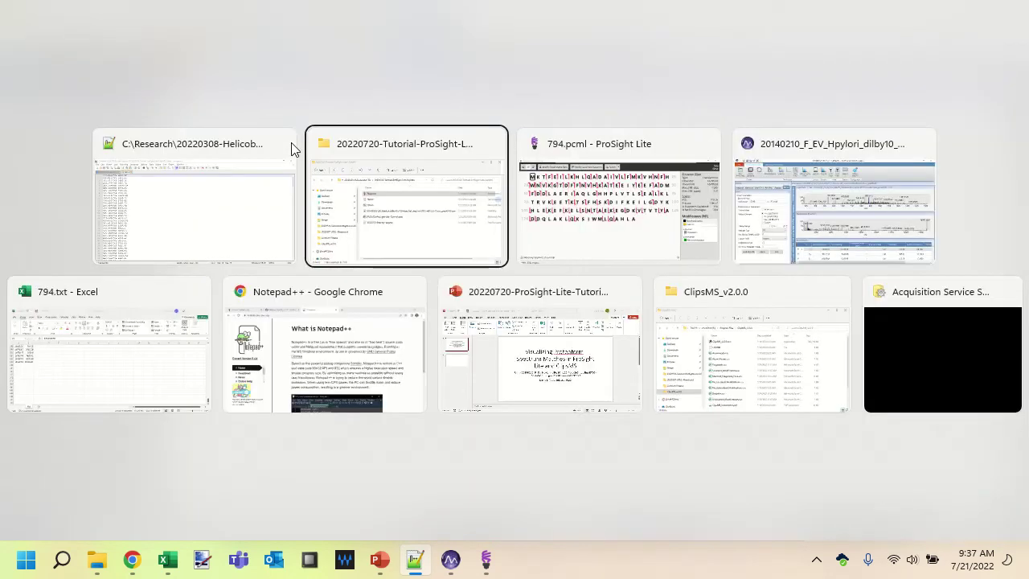
key("Tab")
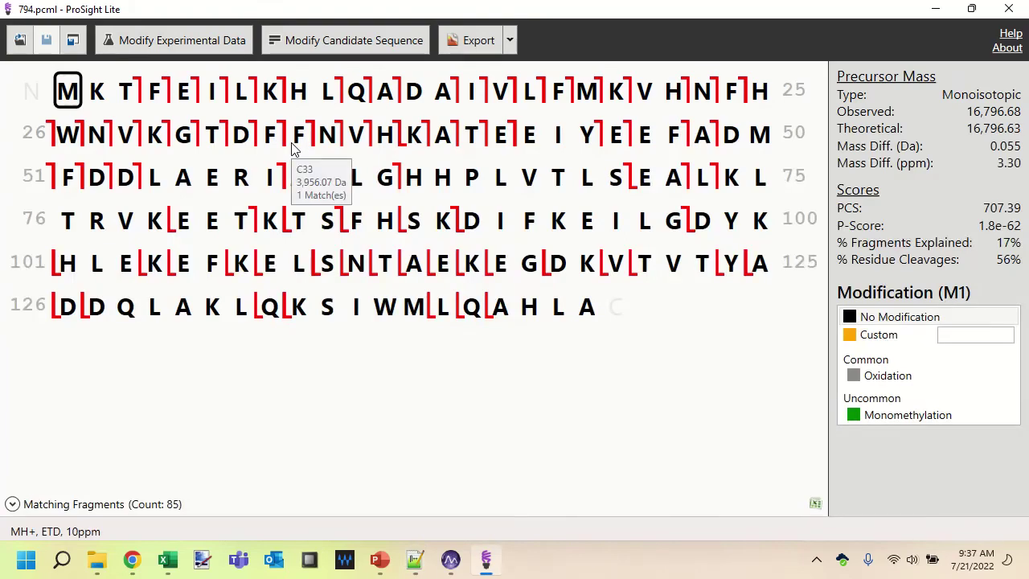
- Reopen the experimental data for editing and delete the entire fragment list
left_click(191, 42)
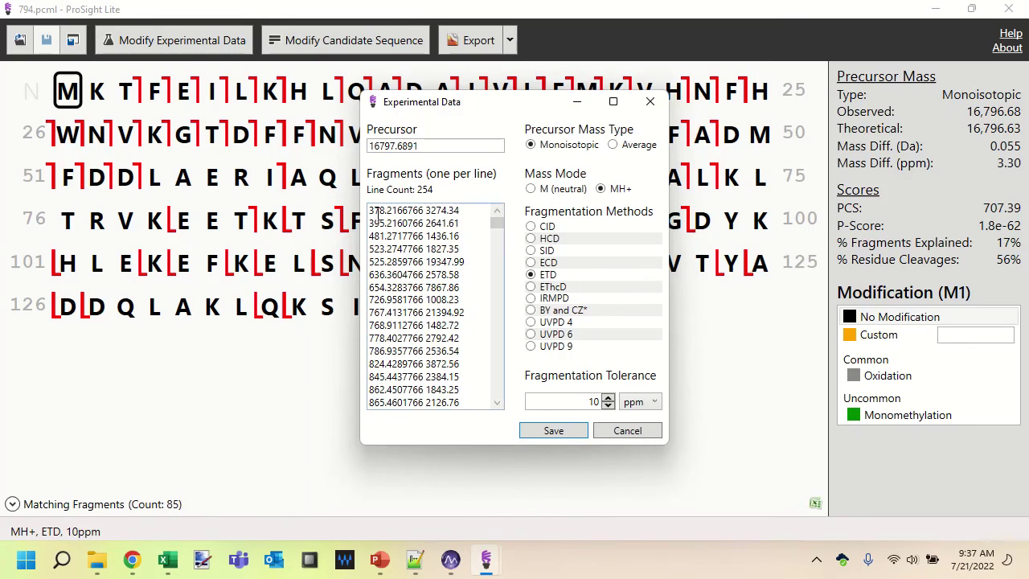
left_click(466, 216)
key("ctrl+a")
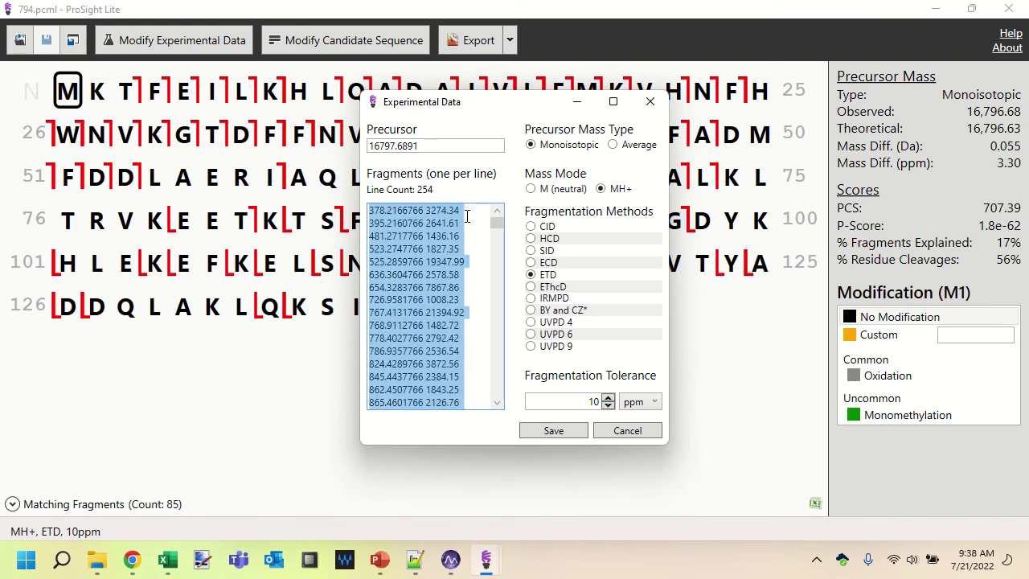
key("Delete")
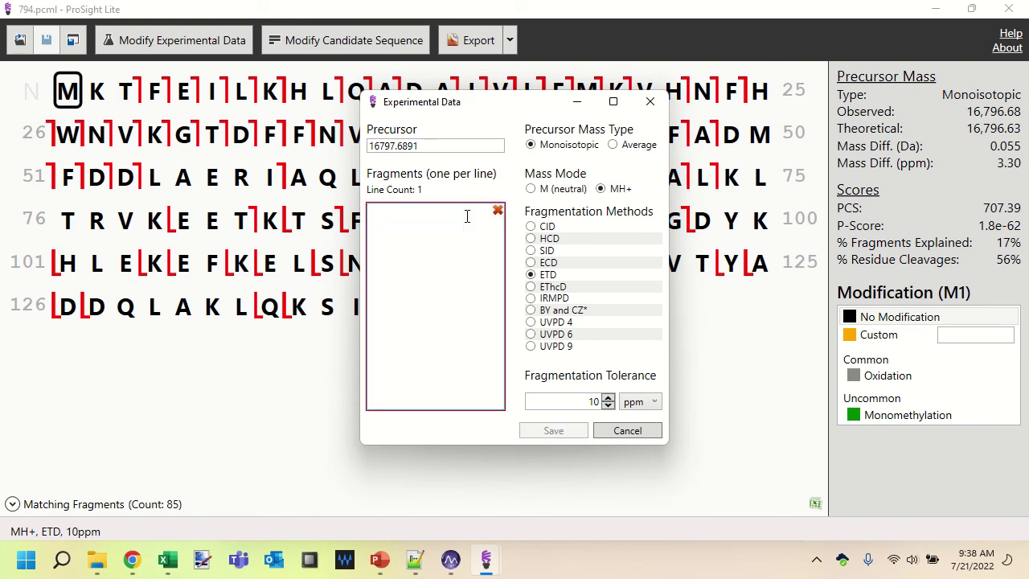
- Switch to the 794.txt sheet in Excel and copy only the mass values in A1:A253
key("alt+Tab")
key("alt+Tab")
key("alt+Tab")
key("alt+Tab")
key("alt+Tab")
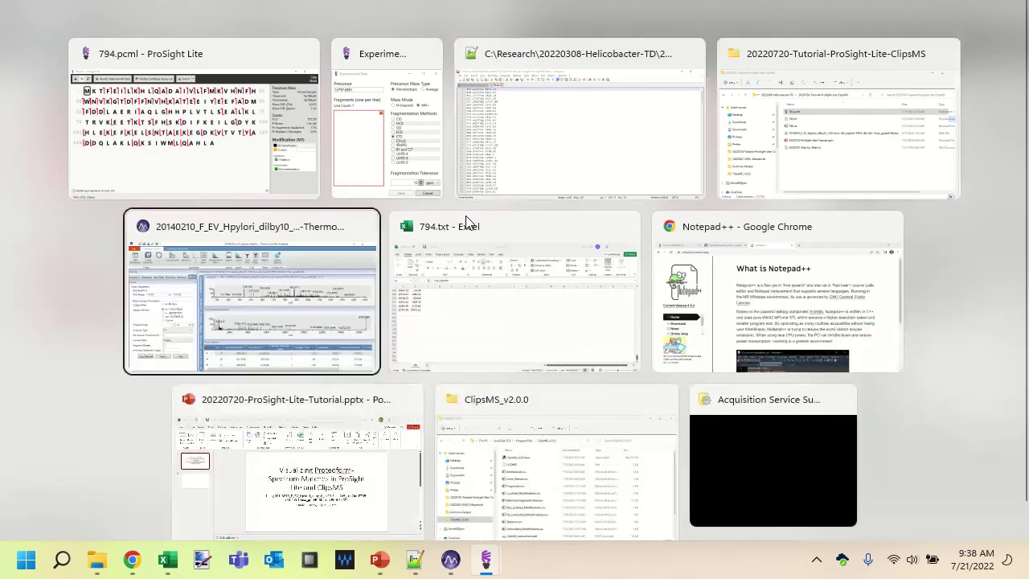
key("ctrl+Home")
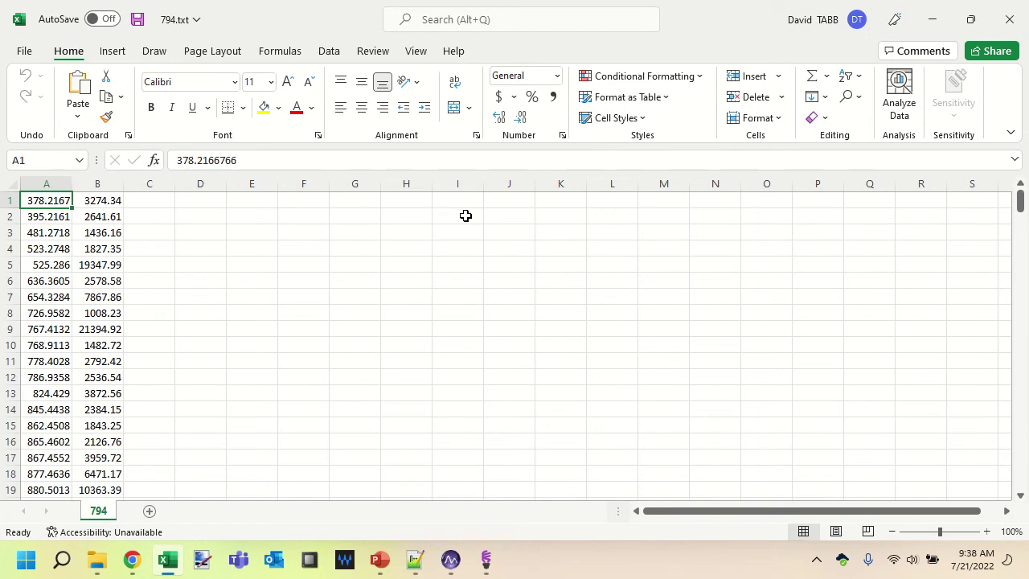
key("shift+Right")
key("shift+Down")
key("shift+Down")
key("shift+Down")
key("shift+Down")
key("shift+Down")
key("shift+Down")
key("shift+Down")
key("shift+Down")
key("shift+Down")
key("shift+Down")
key("shift+Down")
key("shift+Down")
key("shift+Down")
key("shift+Down")
key("shift+Down")
key("shift+Down")
key("shift+Down")
key("shift+Down")
key("shift+Down")
key("shift+Down")
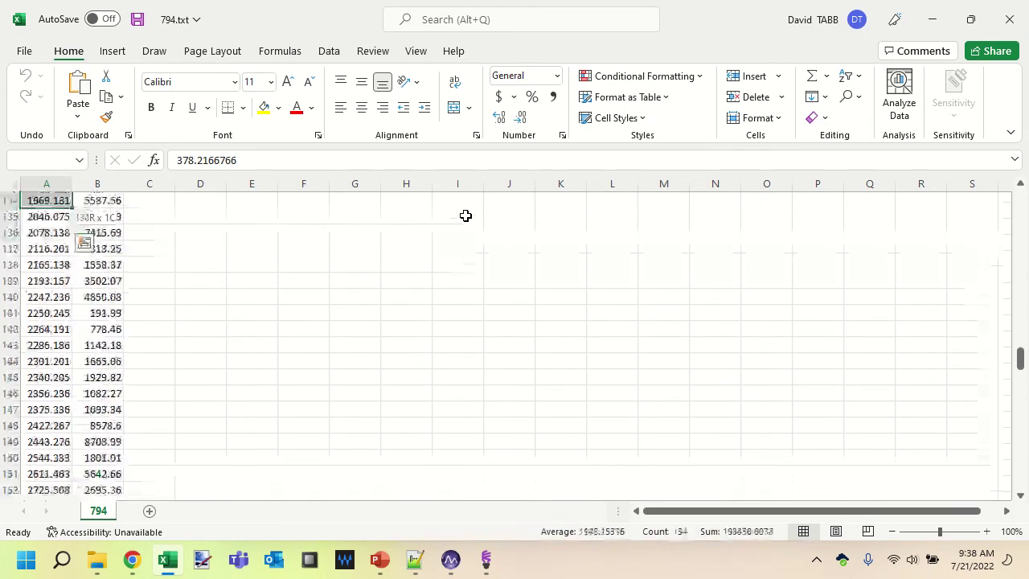
key("shift+Down")
key("shift+Down")
key("shift+Down")
key("shift+Down")
key("shift+Down")
key("shift+Down")
key("shift+Down")
key("shift+Down")
key("shift+Down")
key("shift+Down")
key("shift+Down")
key("shift+Down")
key("shift+Down")
key("shift+Down")
key("shift+Down")
key("shift+Down")
key("shift+Down")
key("shift+Down")
key("shift+Down")
key("shift+Down")
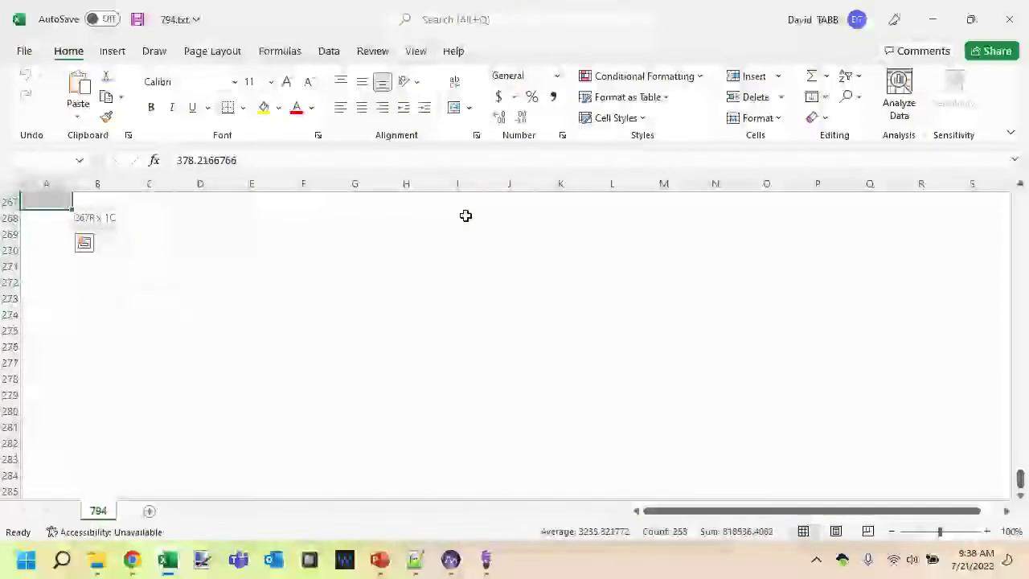
key("shift+Up")
key("shift+Up")
key("shift+Up")
key("shift+Up")
key("shift+Up")
key("shift+Up")
key("shift+Up")
key("shift+Up")
key("shift+Up")
key("shift+Up")
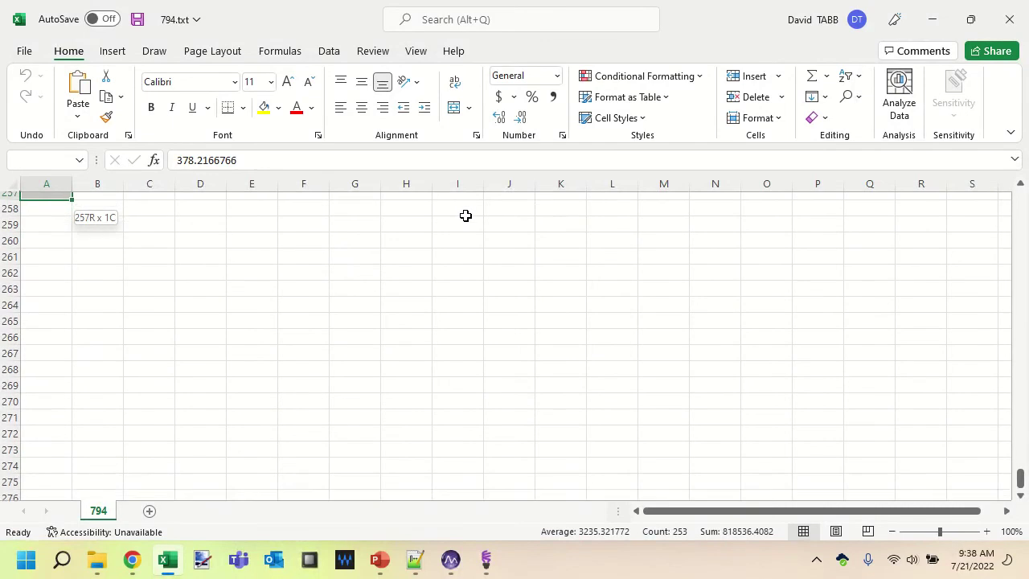
key("shift+Up")
key("shift+Up")
key("shift+Up")
key("shift+Up")
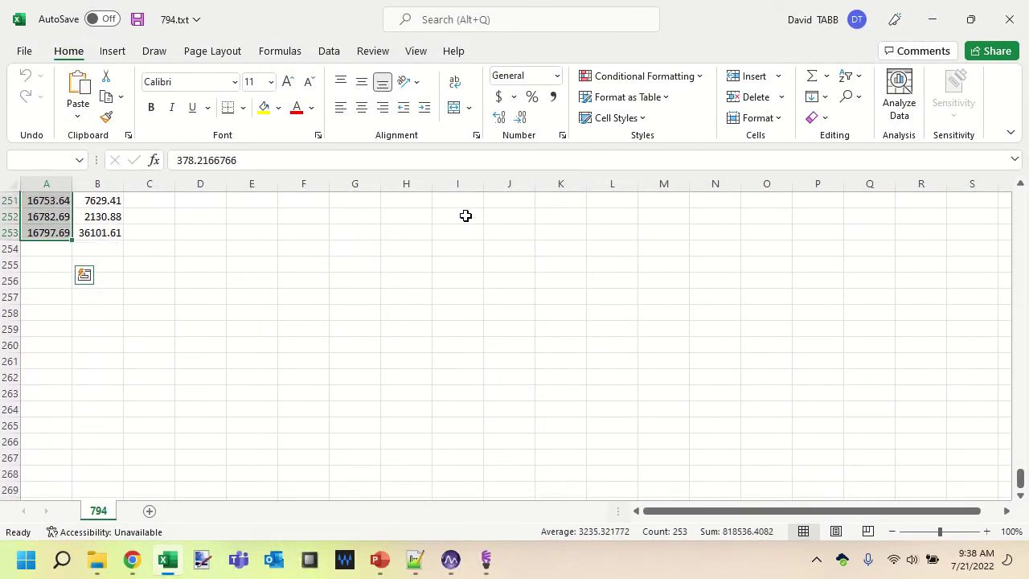
key("ctrl+c")
- Fill ProSight Lite's empty fragment list with the copied masses and save the updated match to 794.pcml
key("alt+Tab")
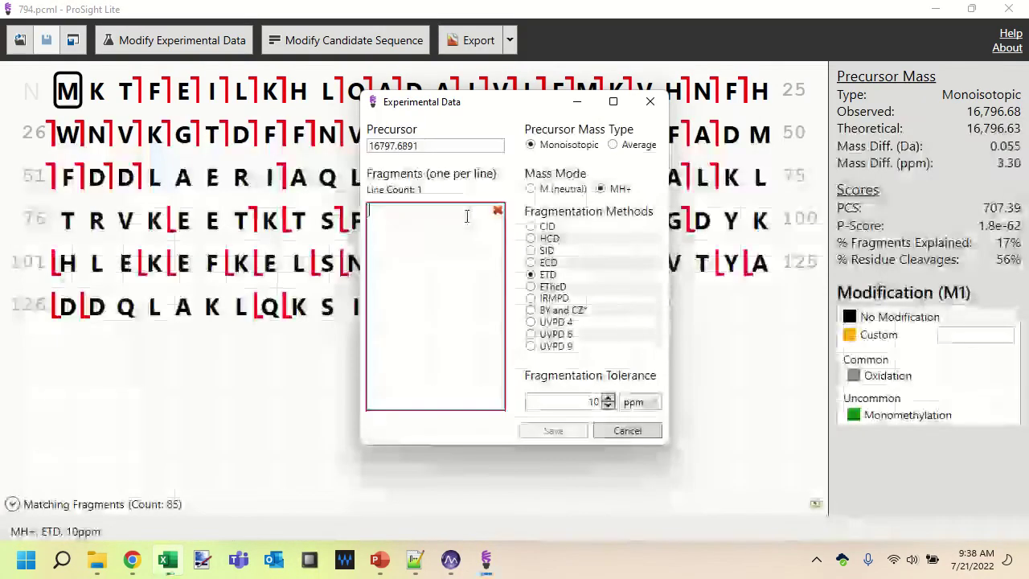
key("ctrl+v")
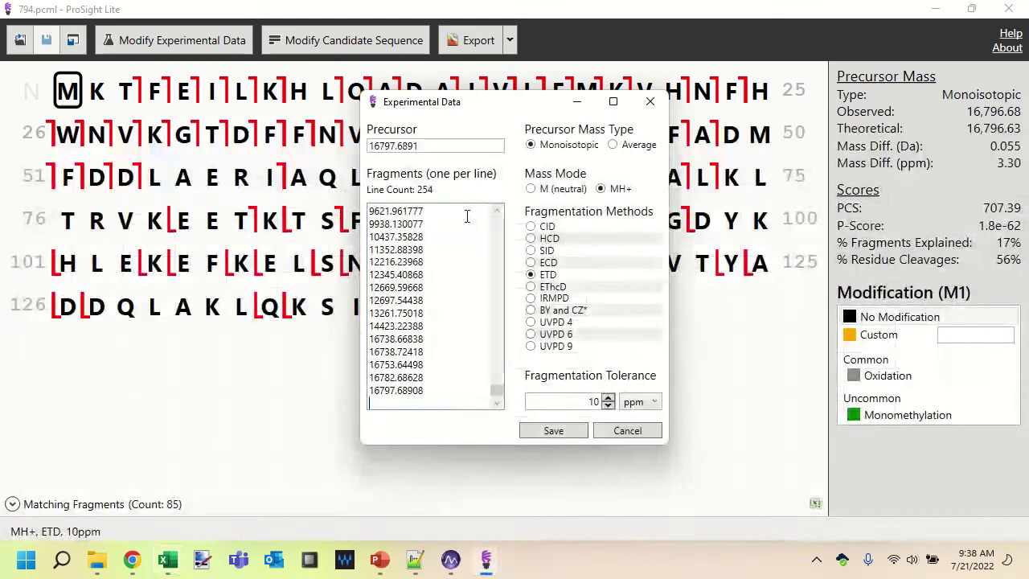
left_click(552, 431)
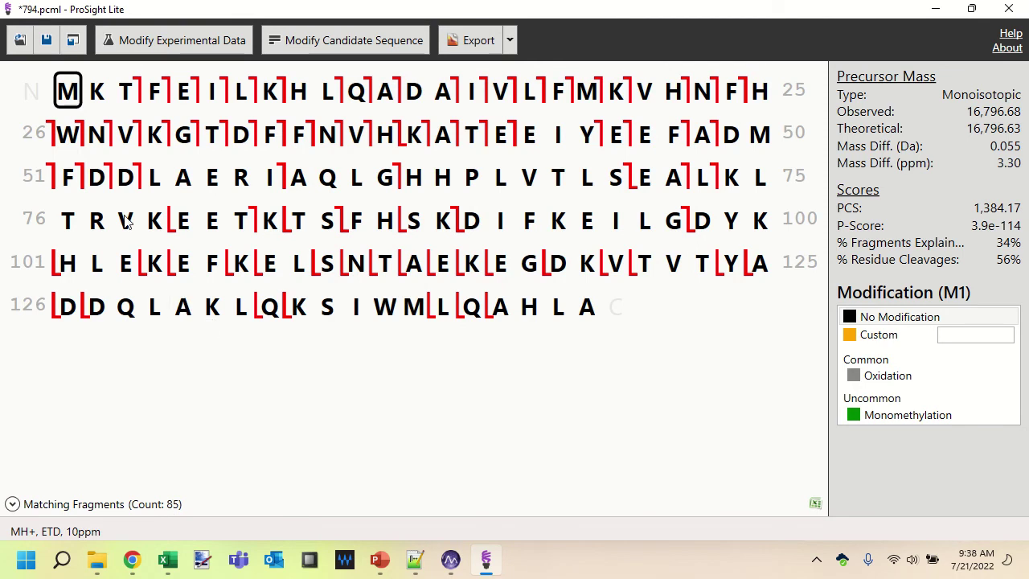
left_click(47, 41)
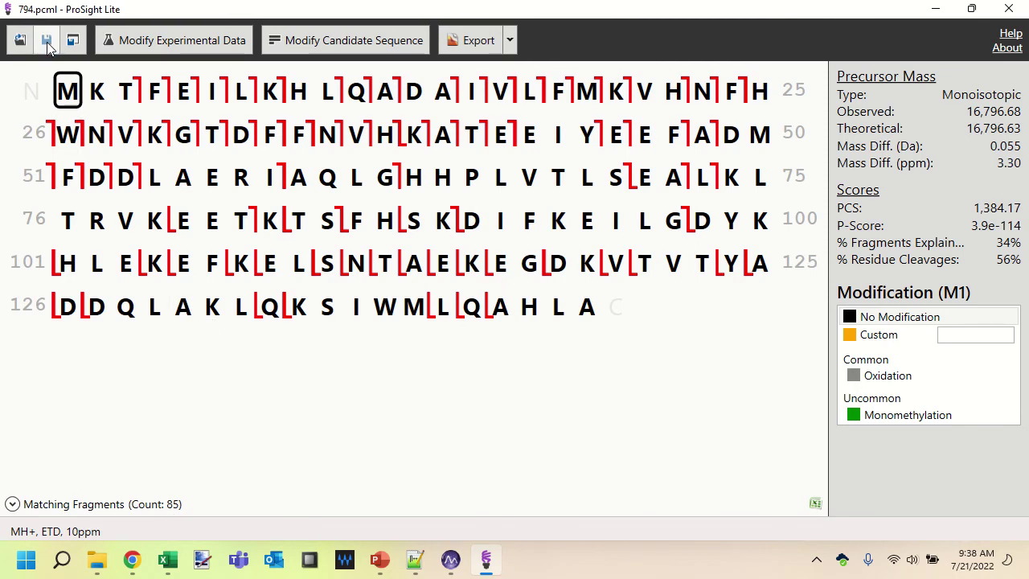
- Switch to the 20220720-Tutorial-ProSight-Lite-ClipsMS folder and open the updated 794.pcml in Notepad++
key("alt+Tab")
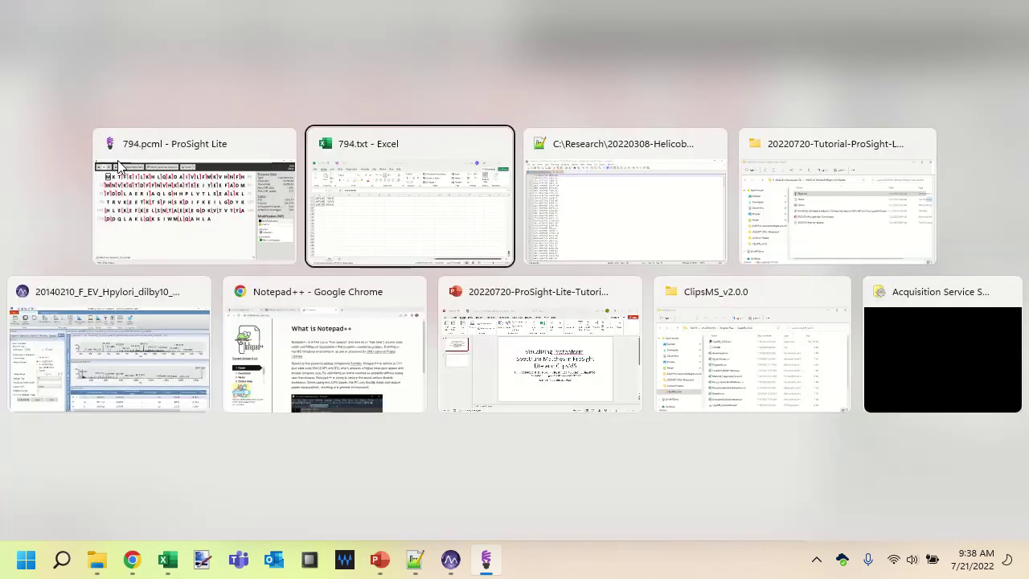
key("alt+Tab")
key("alt+Tab")
key("alt+Tab")
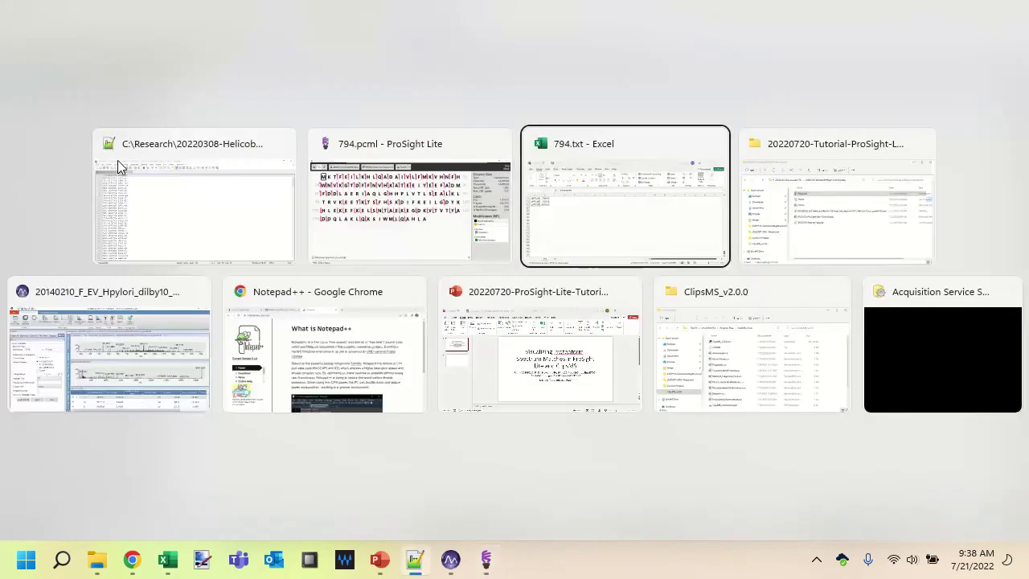
key("alt+Tab")
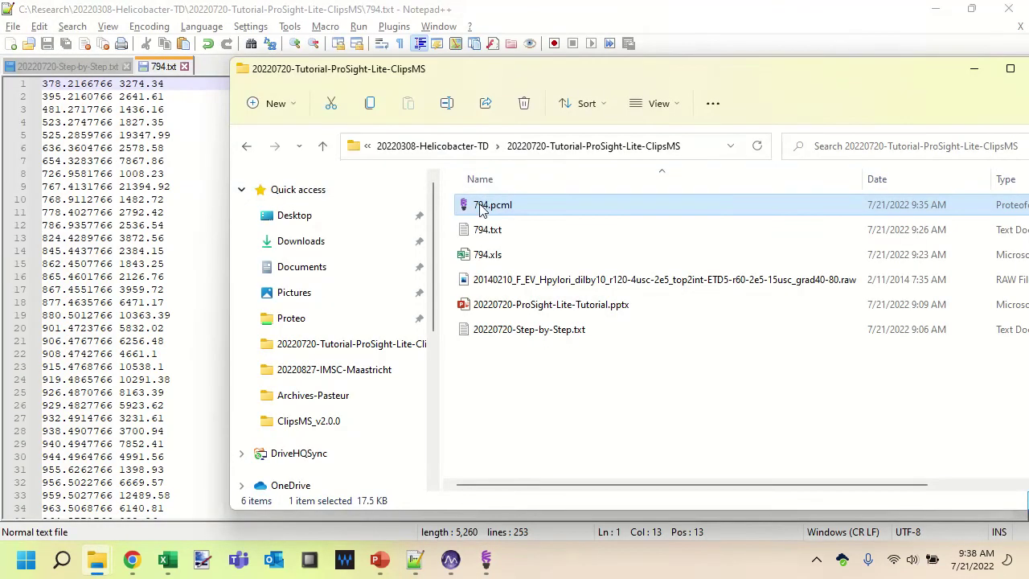
double_click(482, 208)
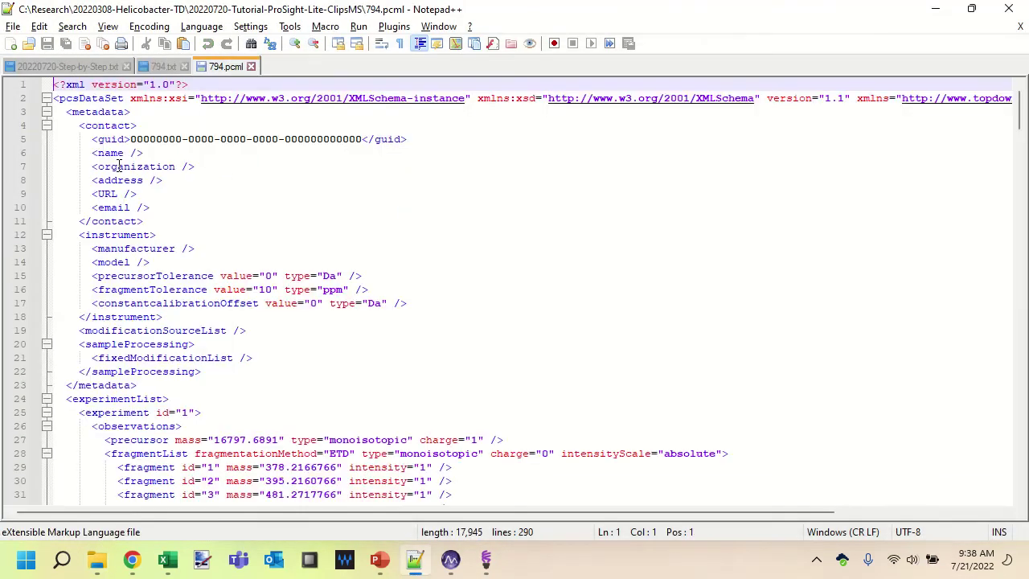
- Examine the metadata, tolerances and ETD fragment list in 794.pcml, and close the file
key("Down")
key("Down")
key("Down")
key("Down")
key("Down")
key("Down")
key("Down")
key("Down")
key("Down")
key("Down")
key("Down")
key("Down")
key("Down")
key("Down")
key("Down")
key("Down")
key("Down")
key("Down")
key("Down")
key("Down")
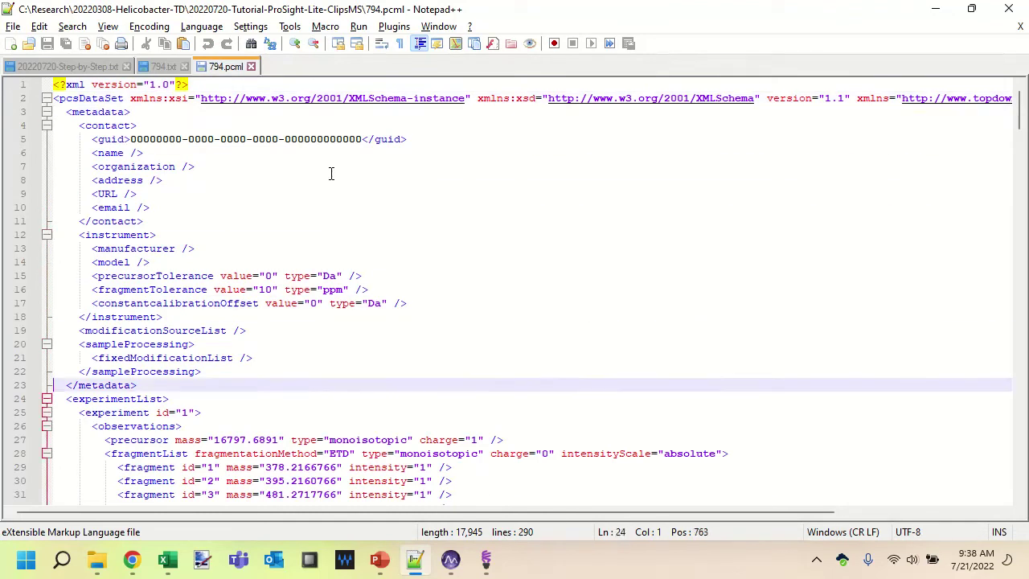
key("Up")
key("Up")
key("Up")
key("Up")
key("Up")
key("Up")
key("Up")
key("Up")
key("Up")
key("Up")
key("Up")
key("Up")
key("Up")
key("Down")
key("Down")
key("Down")
key("Down")
key("Down")
key("Down")
key("Down")
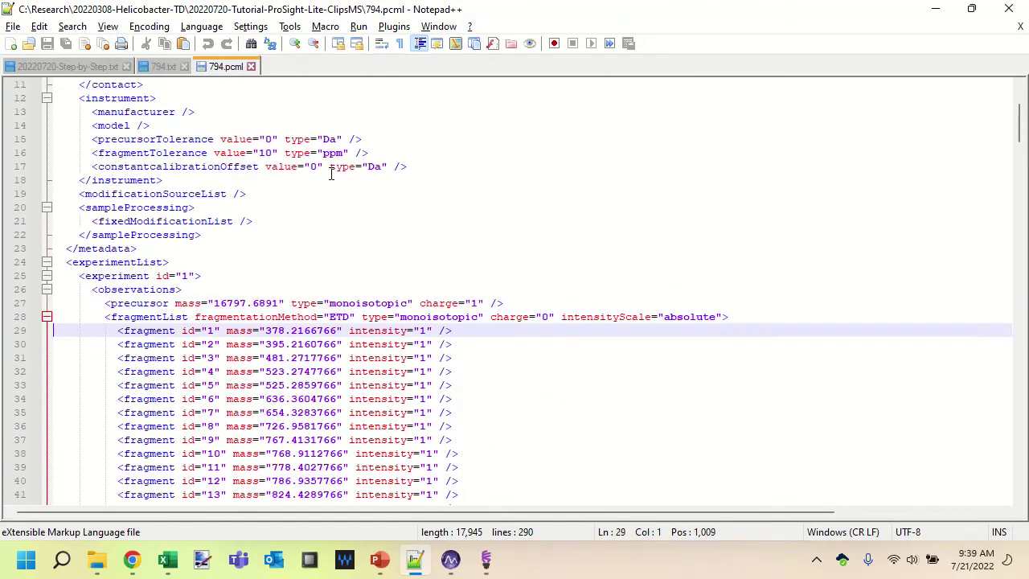
key("Up")
key("Up")
key("Up")
key("Up")
key("Up")
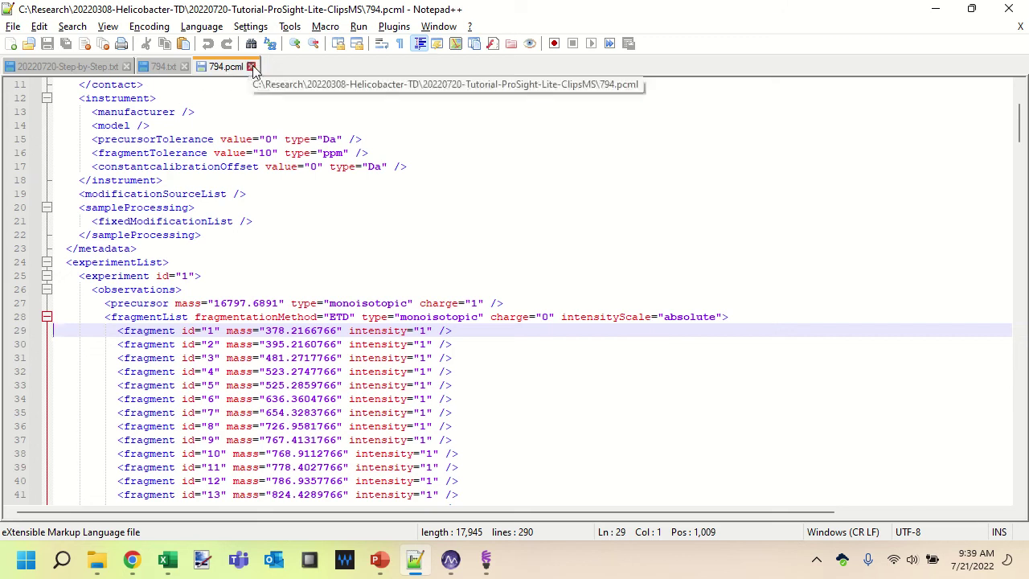
left_click(252, 66)
- Switch to ProSight Lite and export the fragmentation map as a Portable Network Graphic named 794 in the tutorial folder
key("alt+Tab")
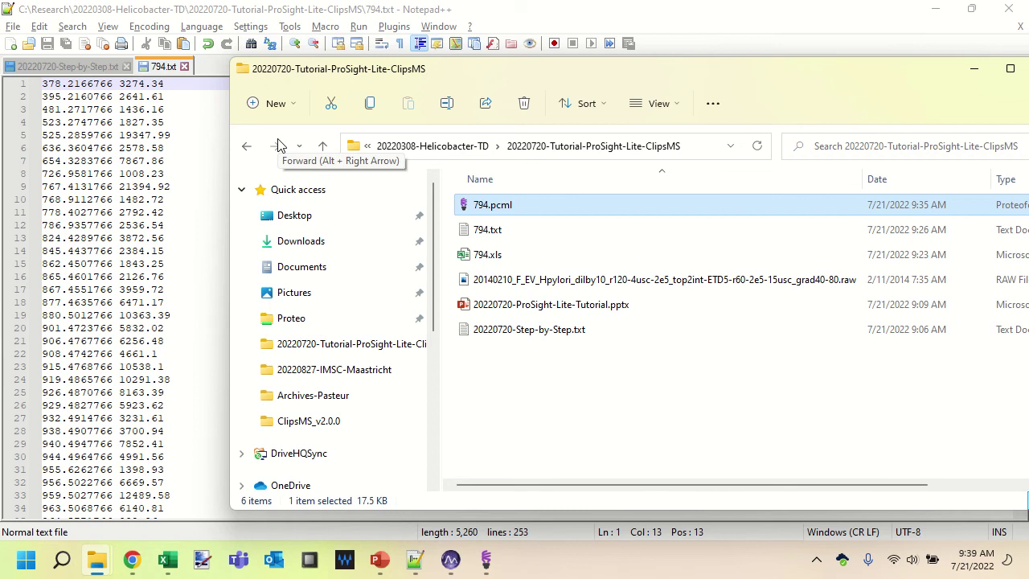
key("alt+Tab")
key("Tab")
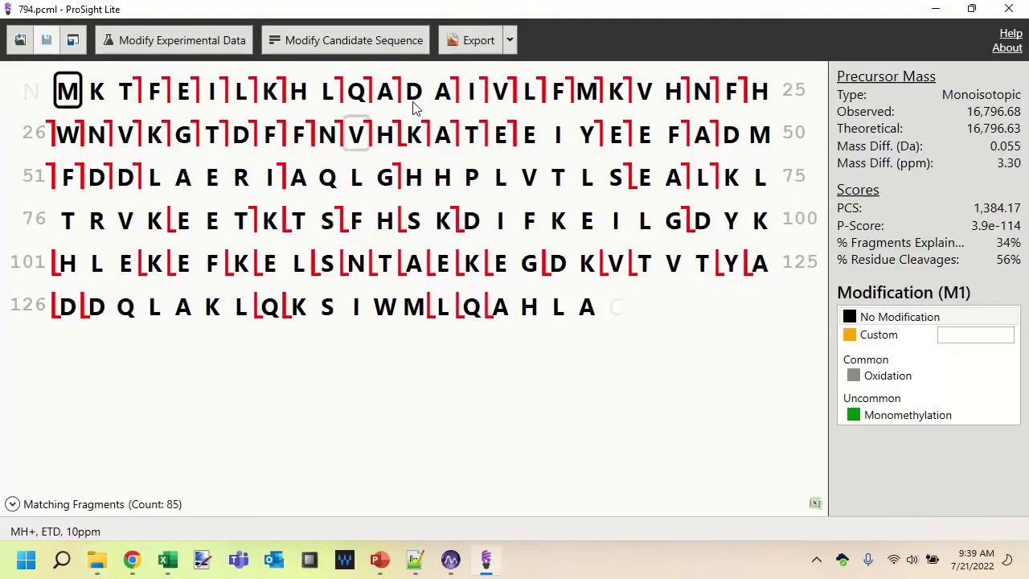
left_click(510, 40)
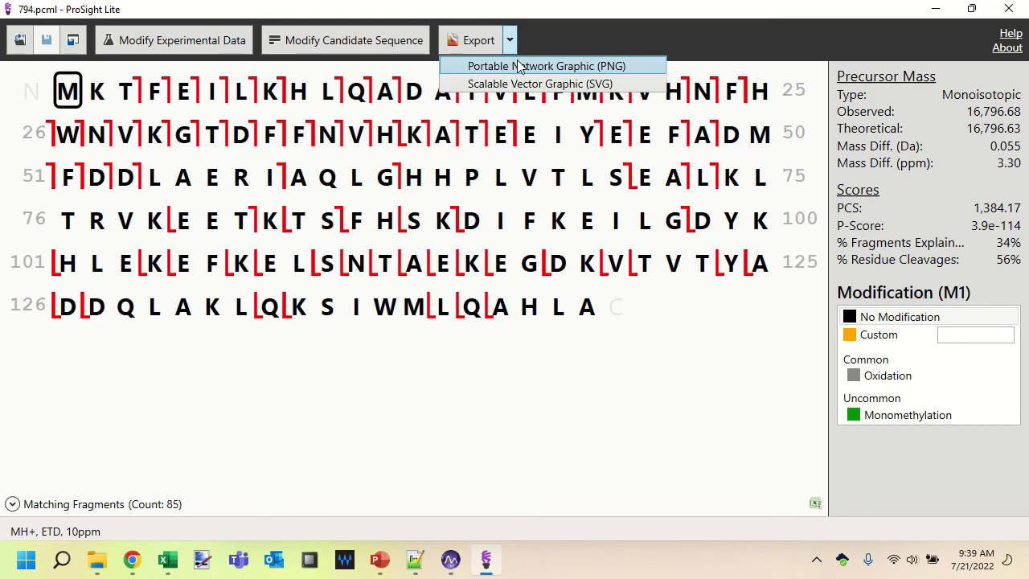
left_click(519, 66)
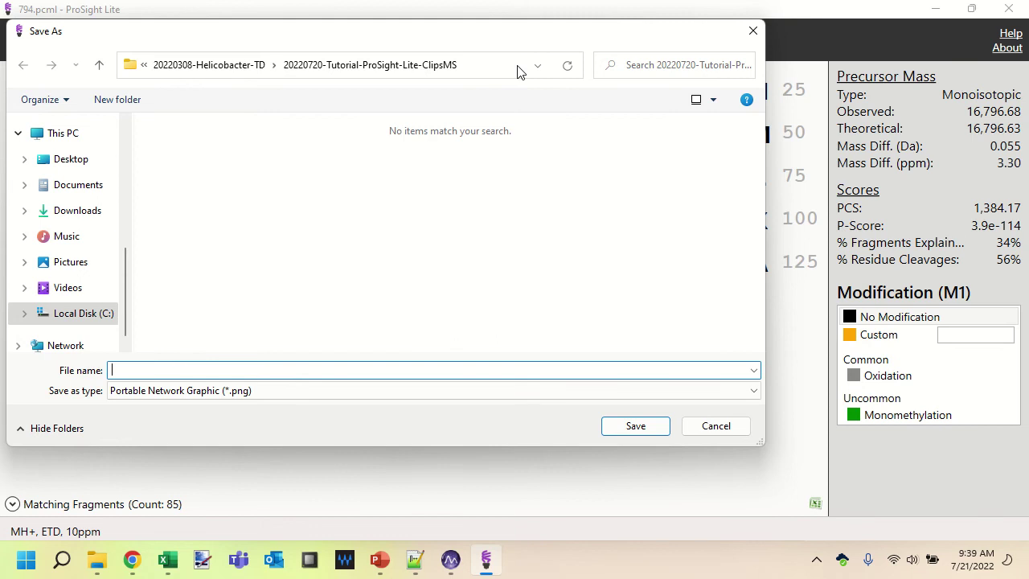
key("alt+Tab")
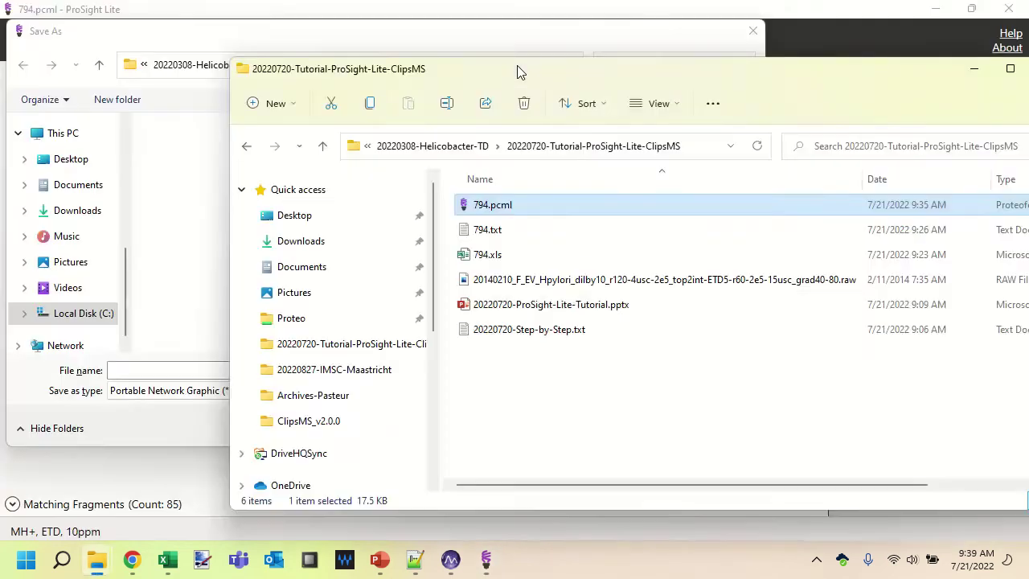
key("alt+Tab")
type("794")
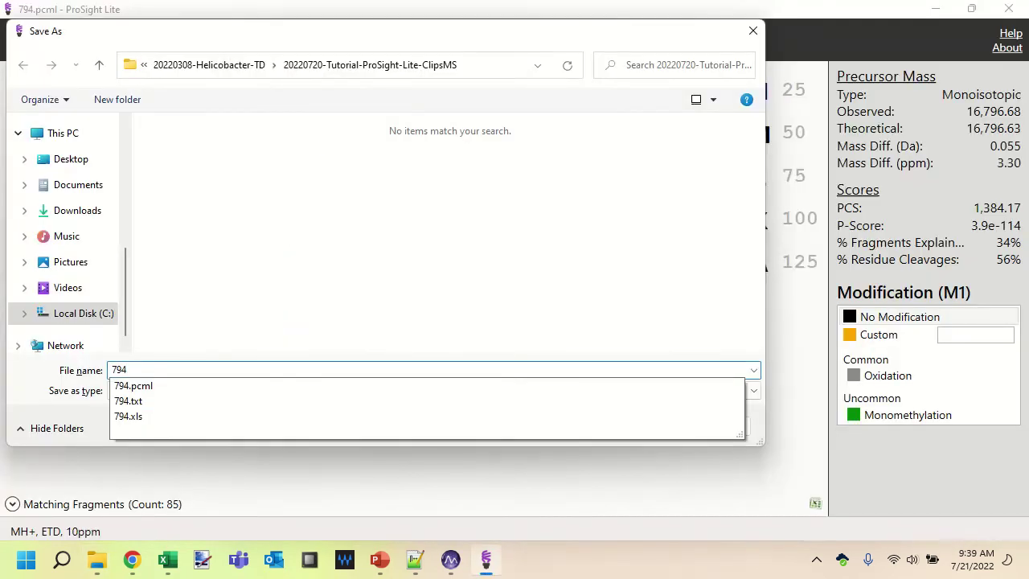
key("Tab")
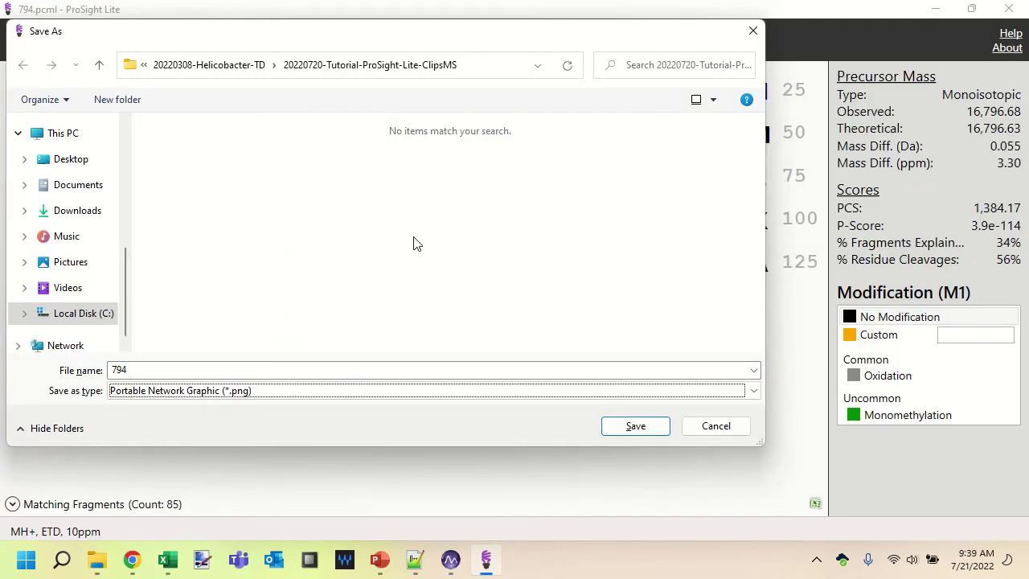
left_click(639, 428)
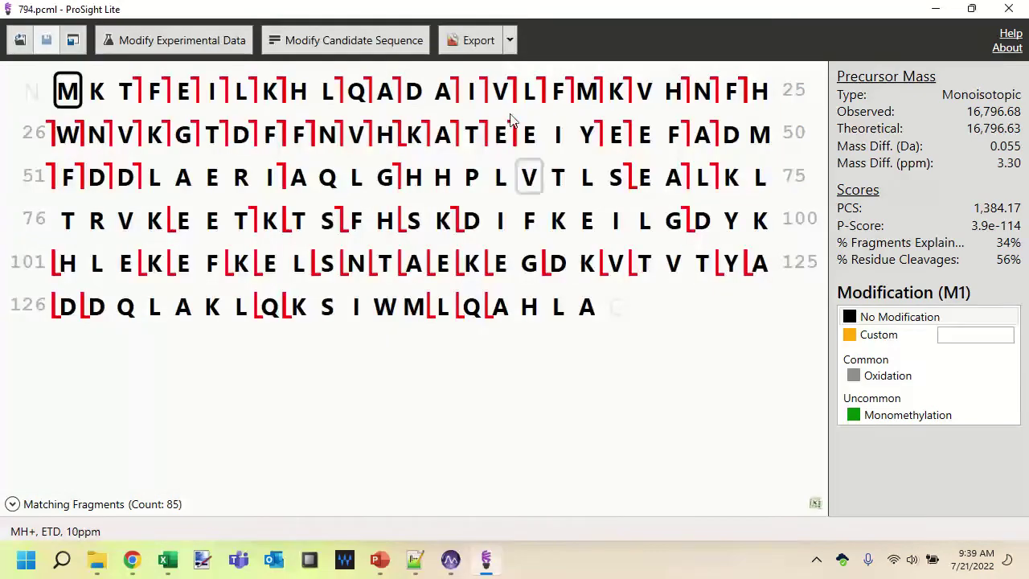
- Export the same fragmentation map as a Scalable Vector Graphic named 794
left_click(510, 37)
left_click(528, 86)
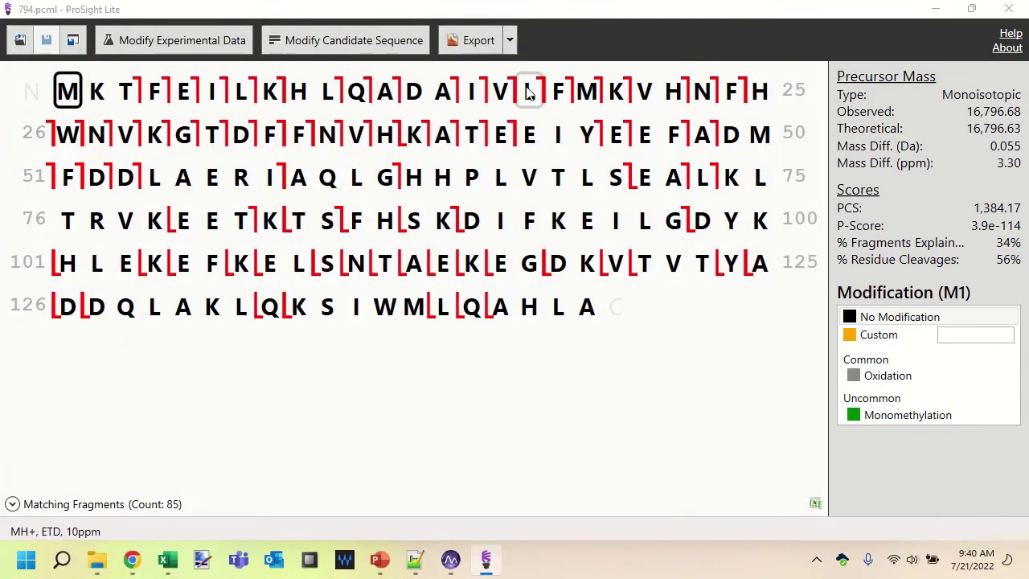
type("794")
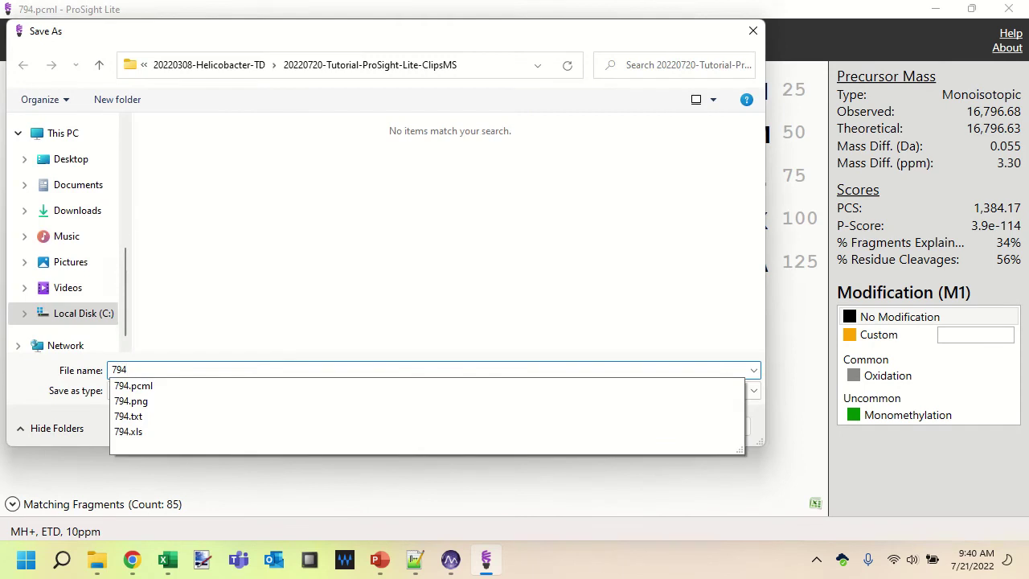
key("Return")
- Switch to the 20220720-Tutorial-ProSight-Lite-ClipsMS folder, narrow its Name column and compare the details of 794.png and 794.svg
key("alt+Tab")
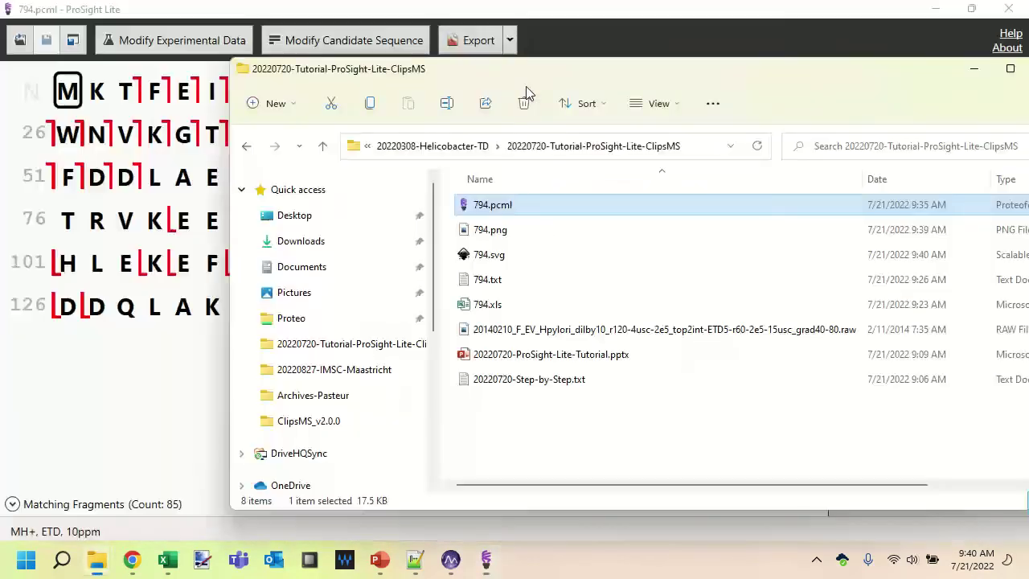
key("Down")
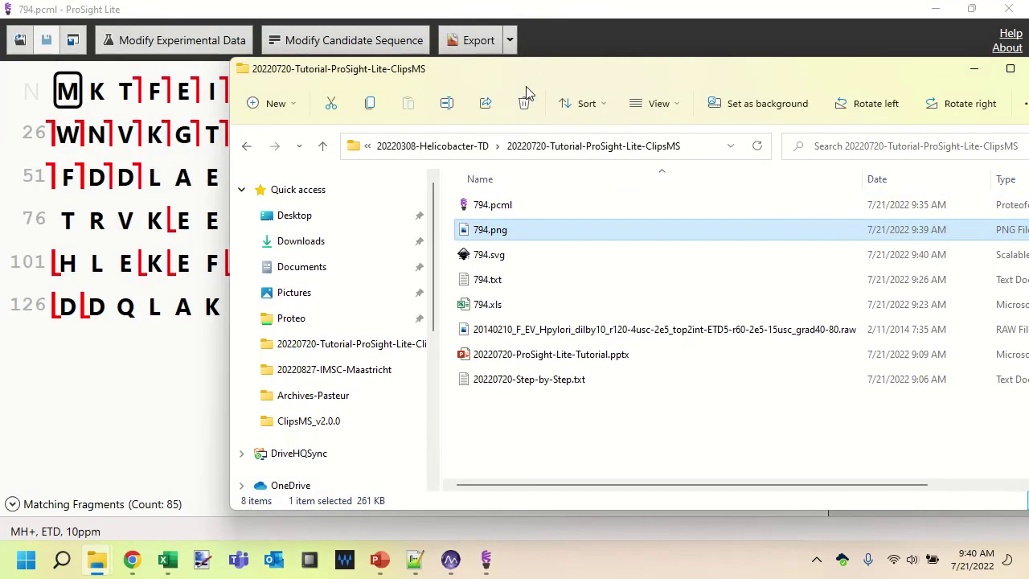
left_click_drag(529, 69, 388, 64)
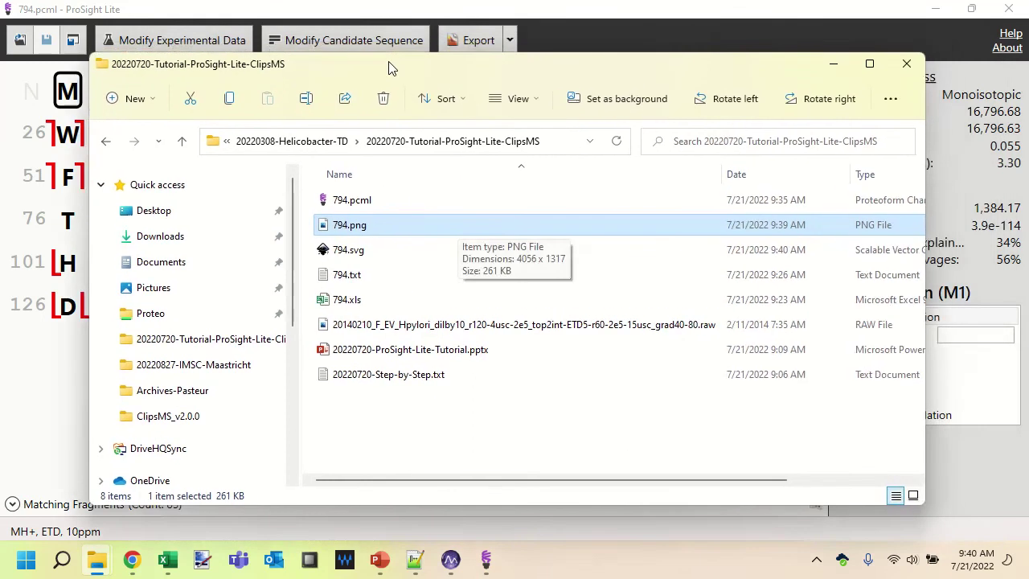
left_click_drag(718, 173, 543, 193)
key("Down")
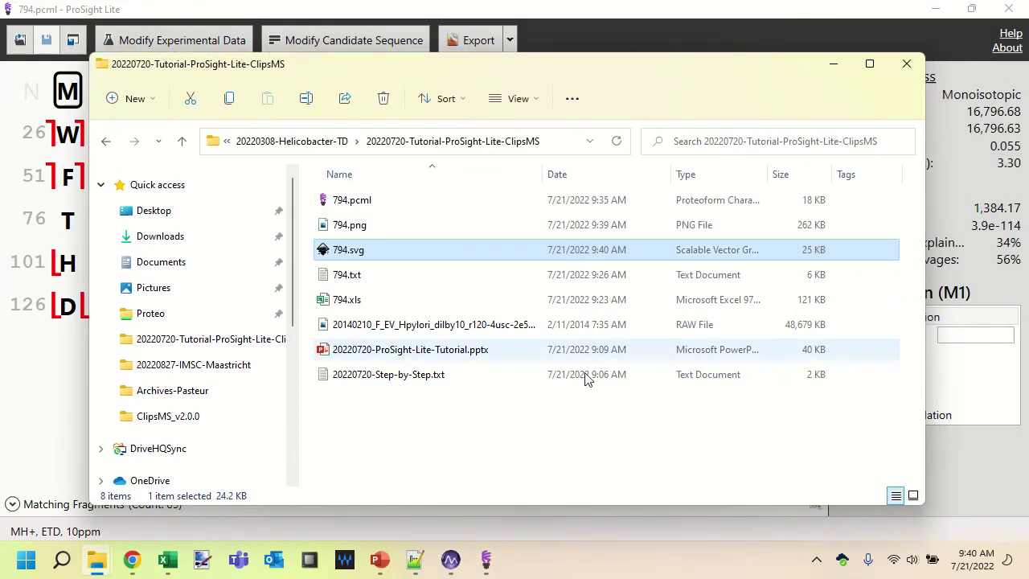
key("Up")
key("Down")
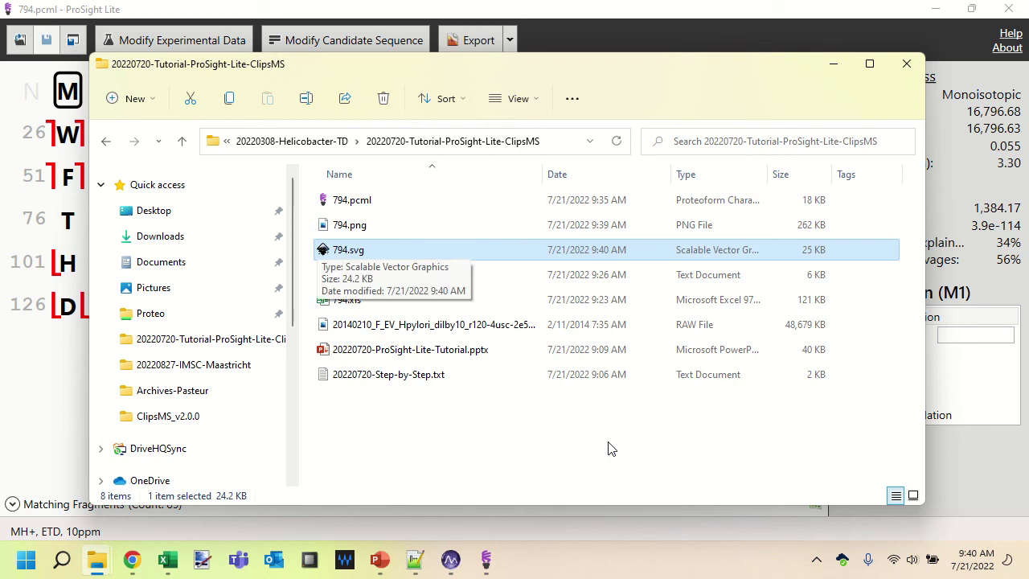
- View the exported 794.png in the default image viewer and close it
key("Up")
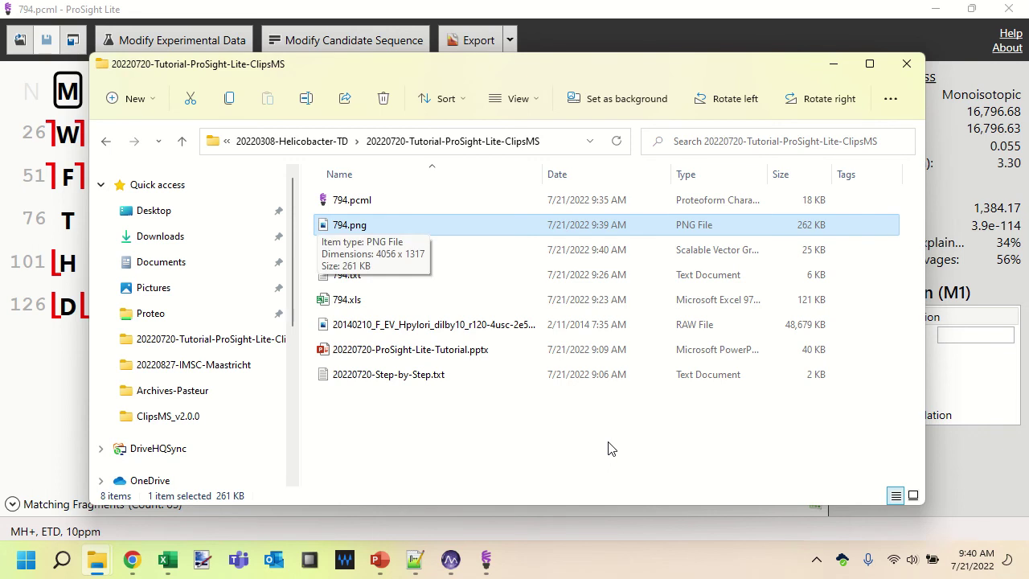
key("Return")
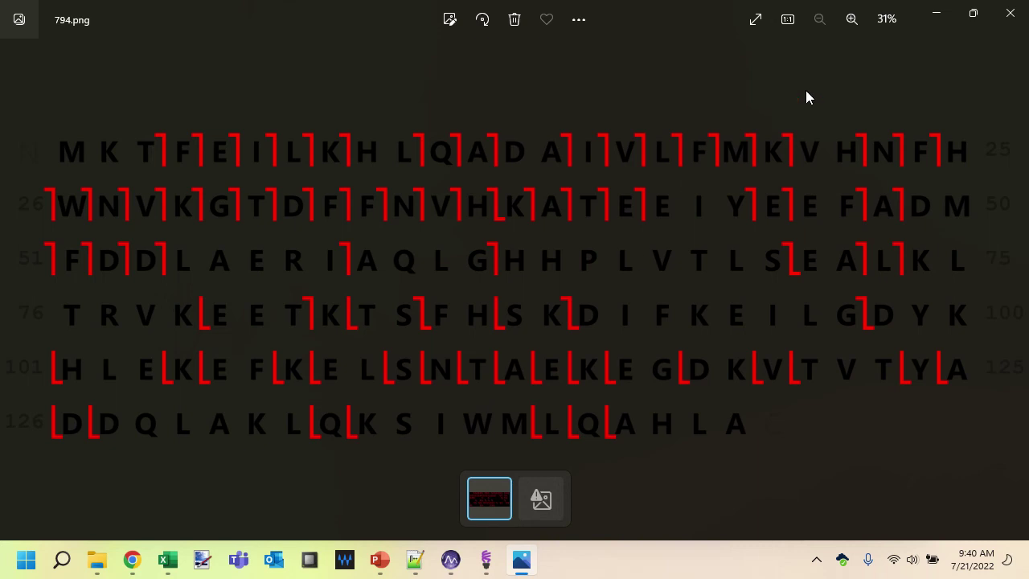
left_click(1010, 21)
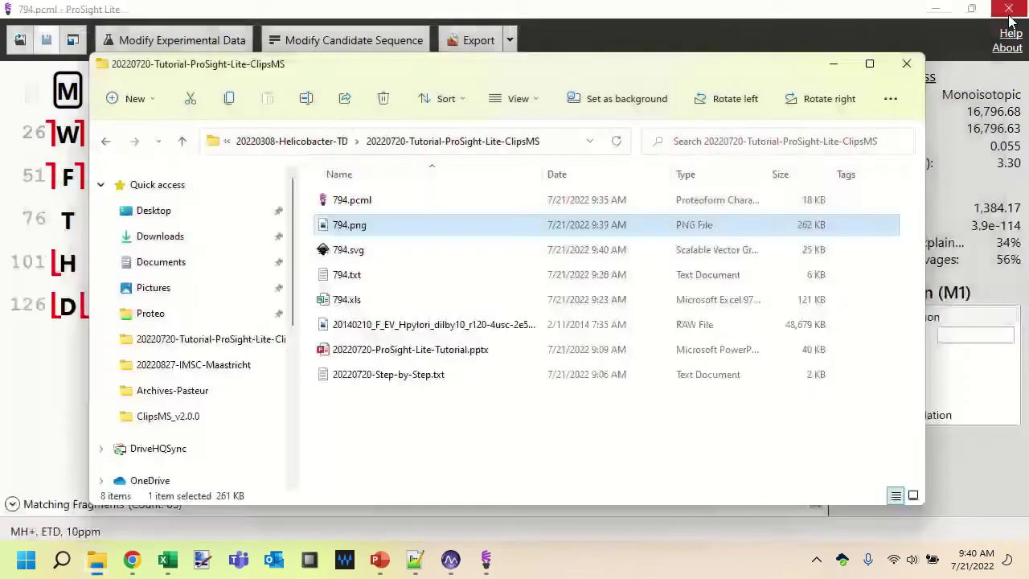
- Start paint.net, discard its blank image, view 794.png from the tutorial folder there and close the program
key("super")
type("paint")
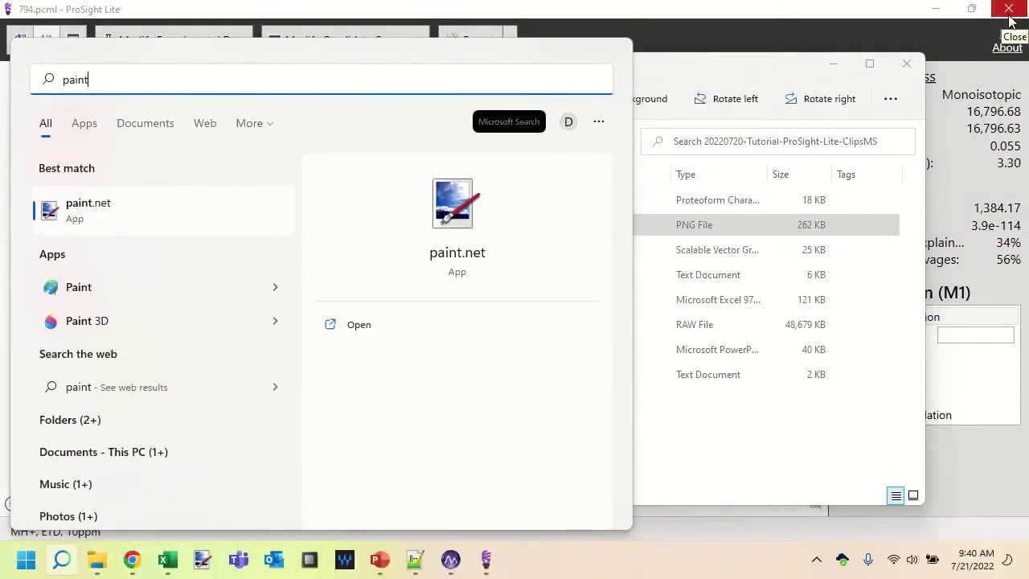
key("Escape")
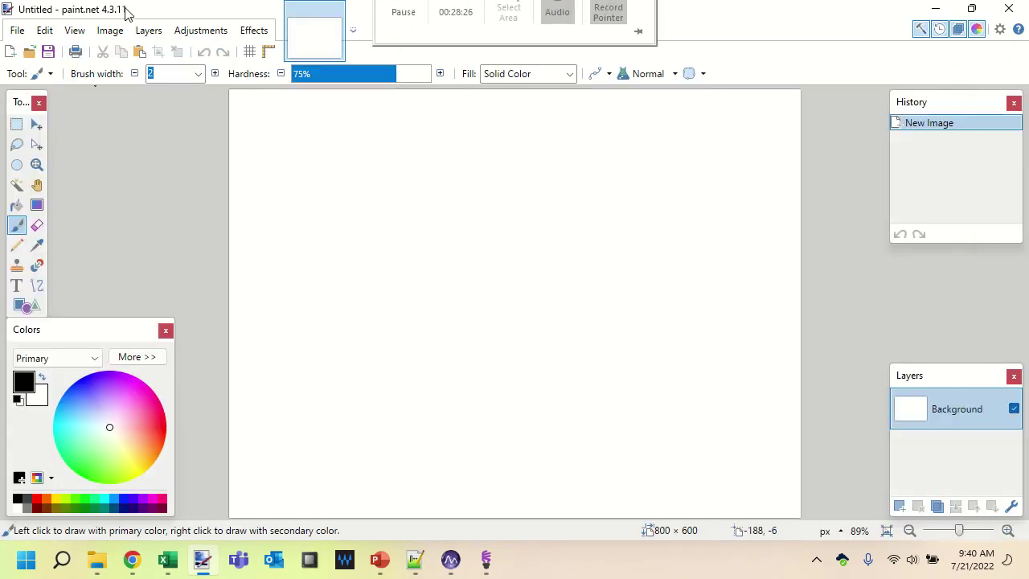
key("ctrl+w")
key("alt+Tab")
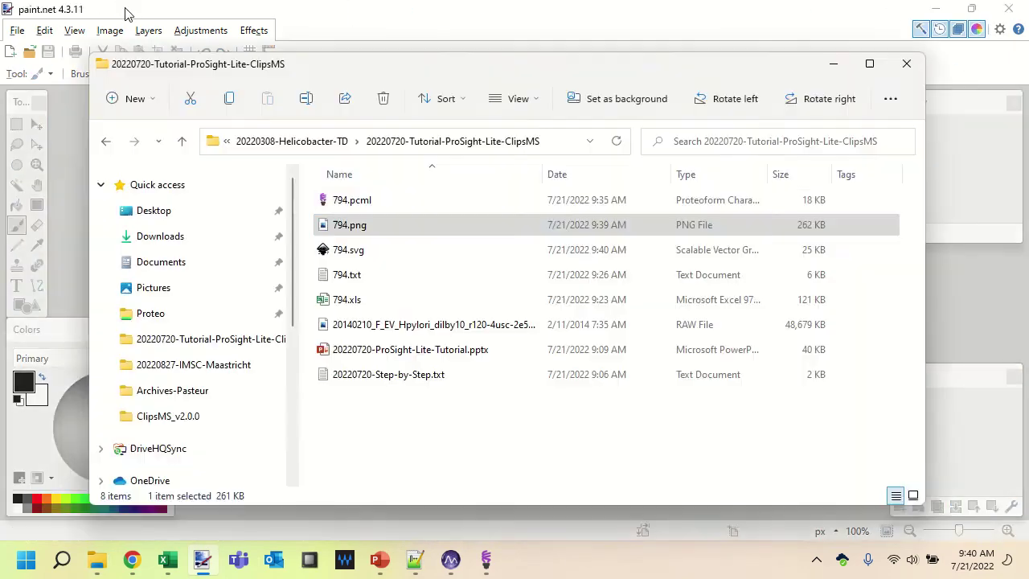
left_click_drag(337, 232, 70, 127)
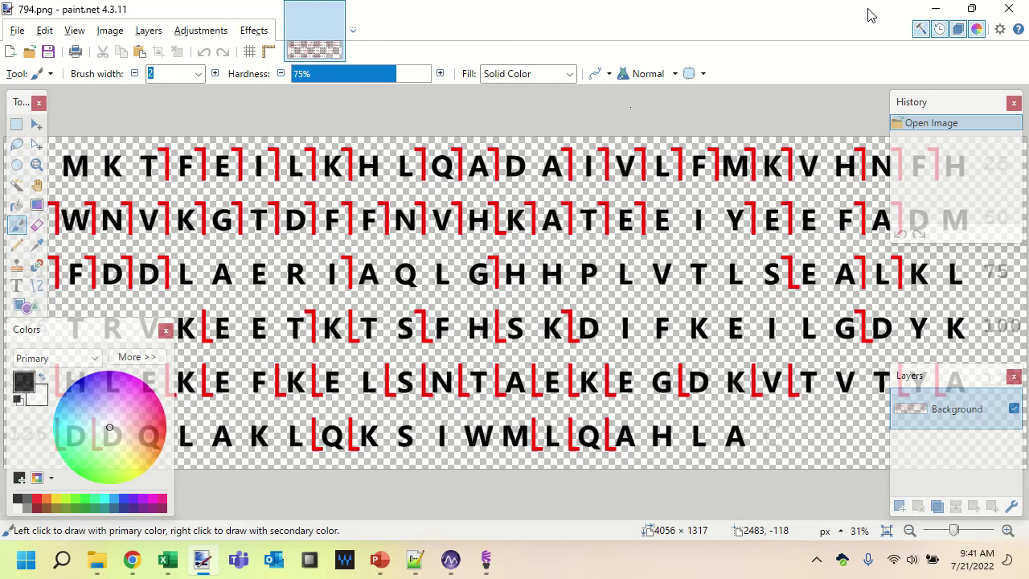
key("ctrl+w")
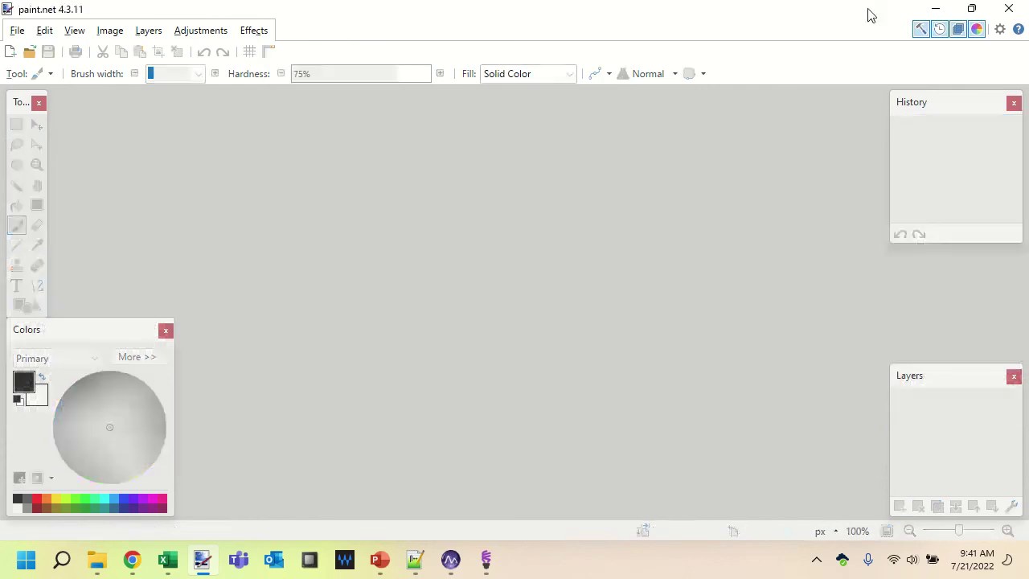
left_click(1008, 10)
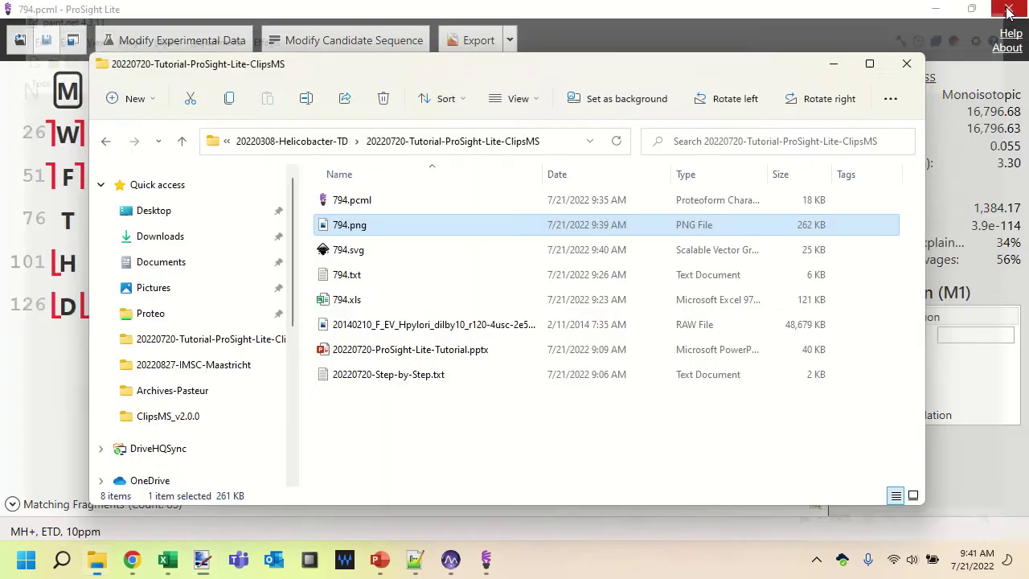
- Open 794.svg from the tutorial folder in Inkscape to view the vector fragmentation map
key("Down")
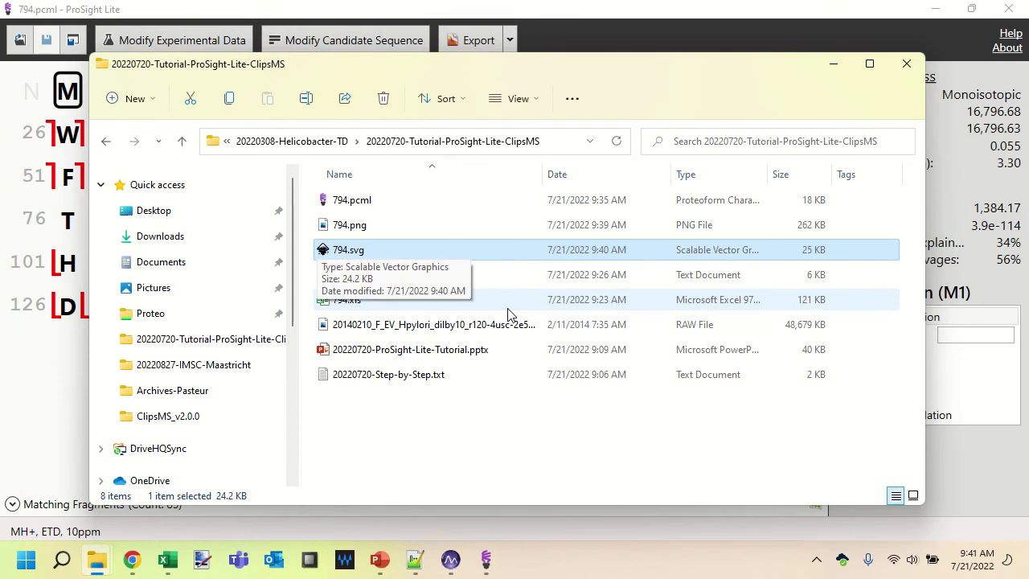
key("Return")
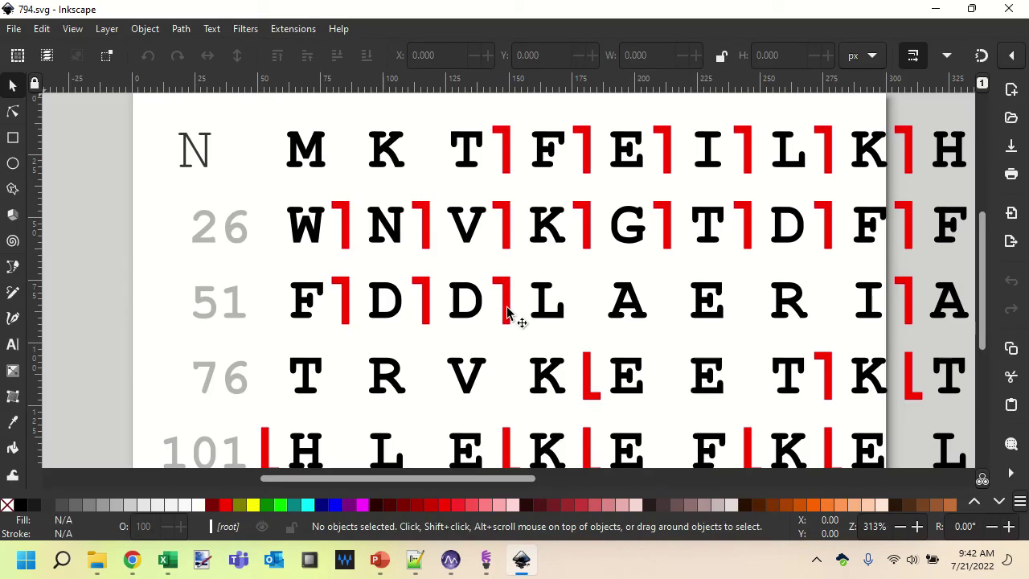
scroll(507, 313, "down", 4, "ctrl")
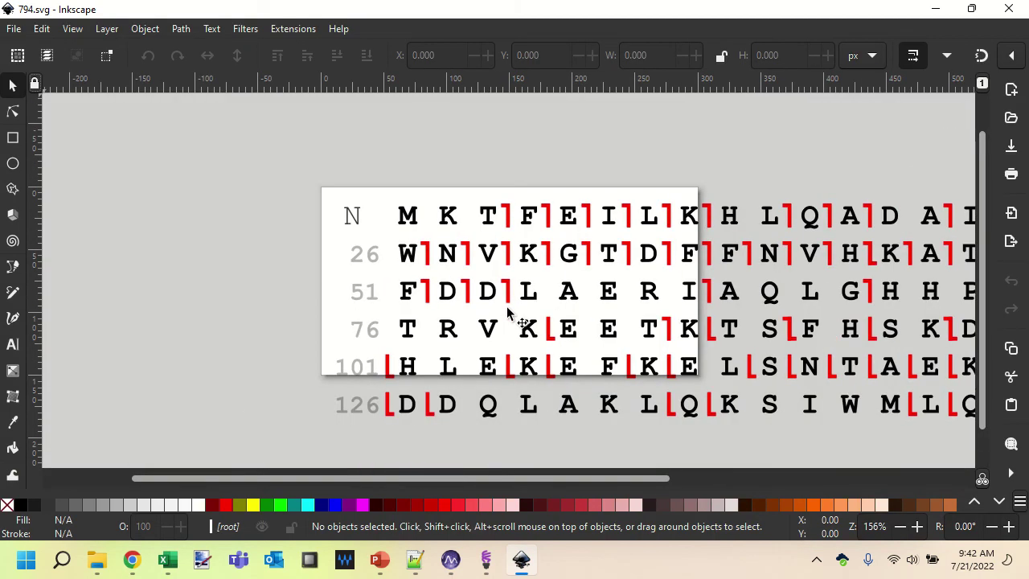
scroll(507, 313, "down", 1, "ctrl")
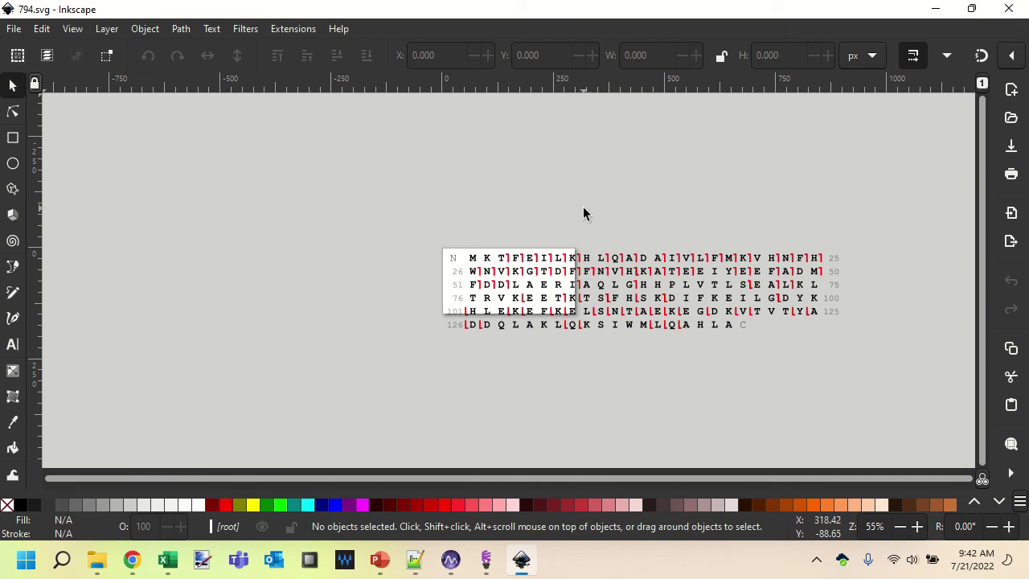
key("plus")
key("plus")
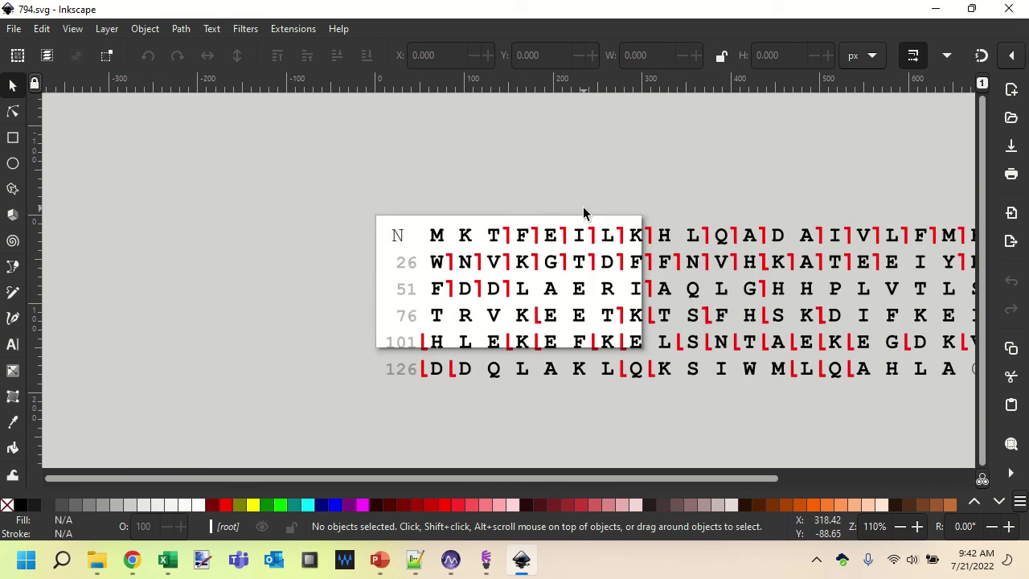
- Delete the N terminus label and the row number 51 from the fragmentation map
left_click(398, 240)
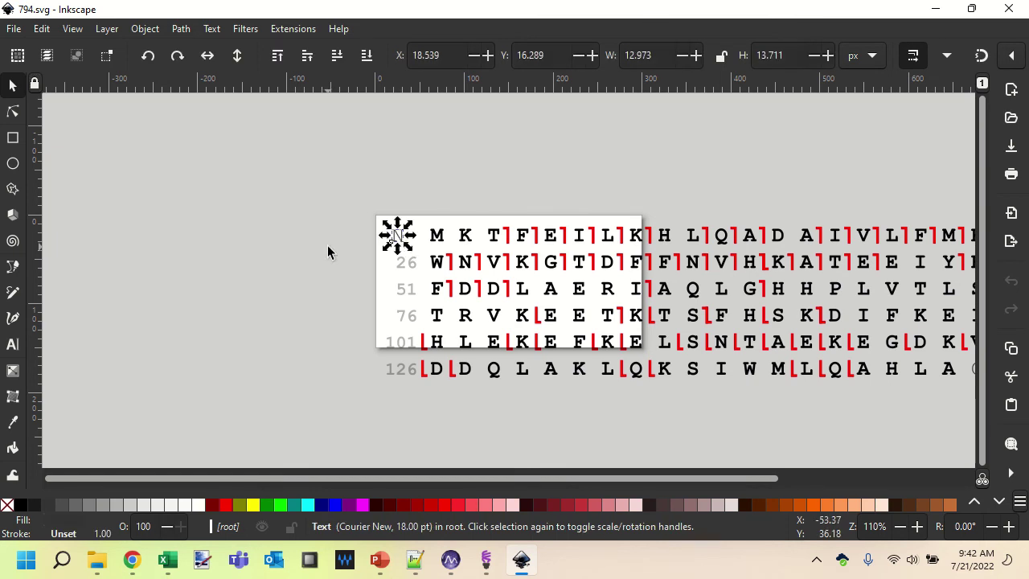
key("Delete")
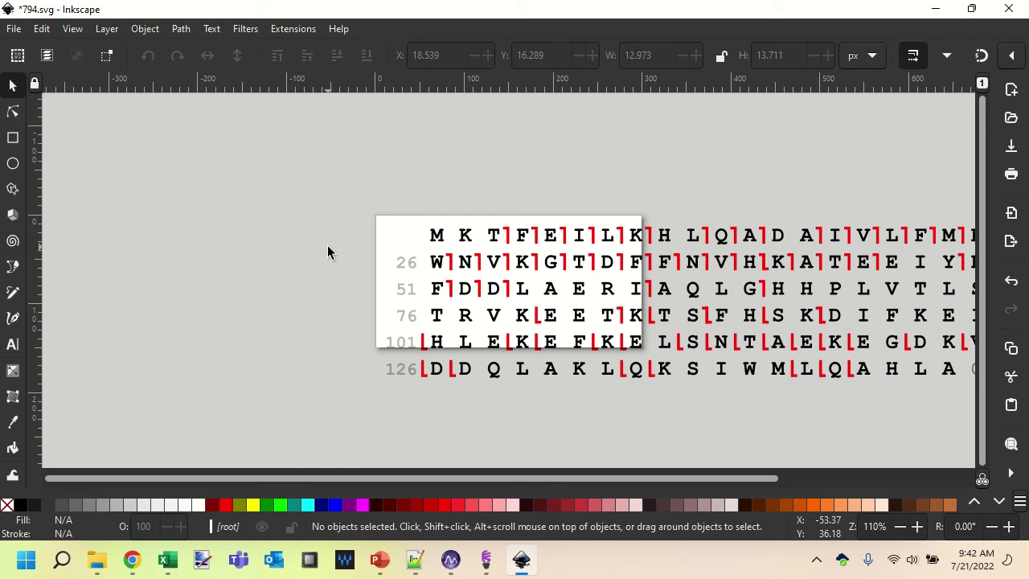
left_click(406, 294)
key("Delete")
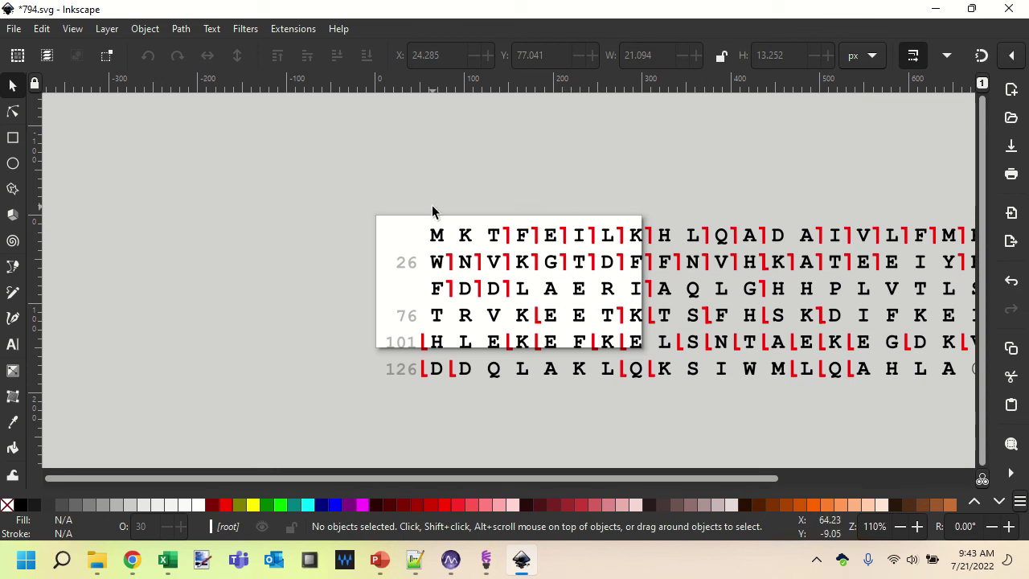
- Close Inkscape without saving the changes to 794.svg and return to ProSight Lite
left_click(1008, 11)
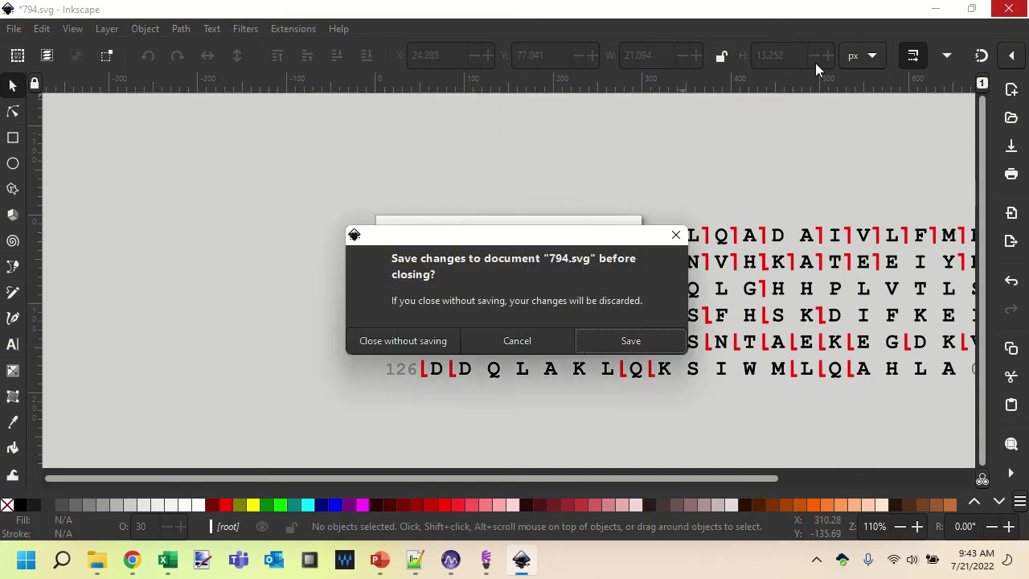
left_click(403, 341)
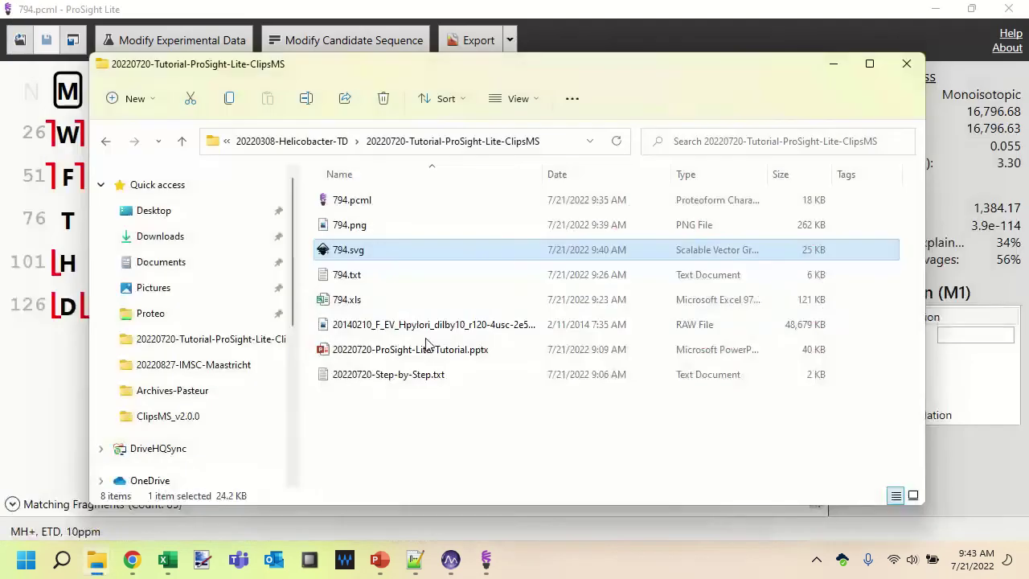
left_click(350, 226)
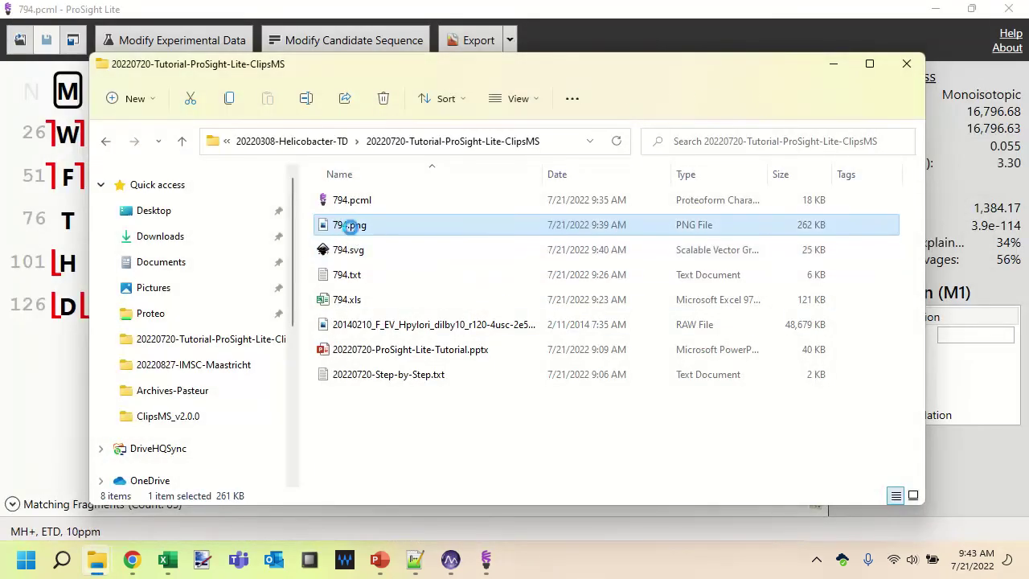
left_click(352, 255)
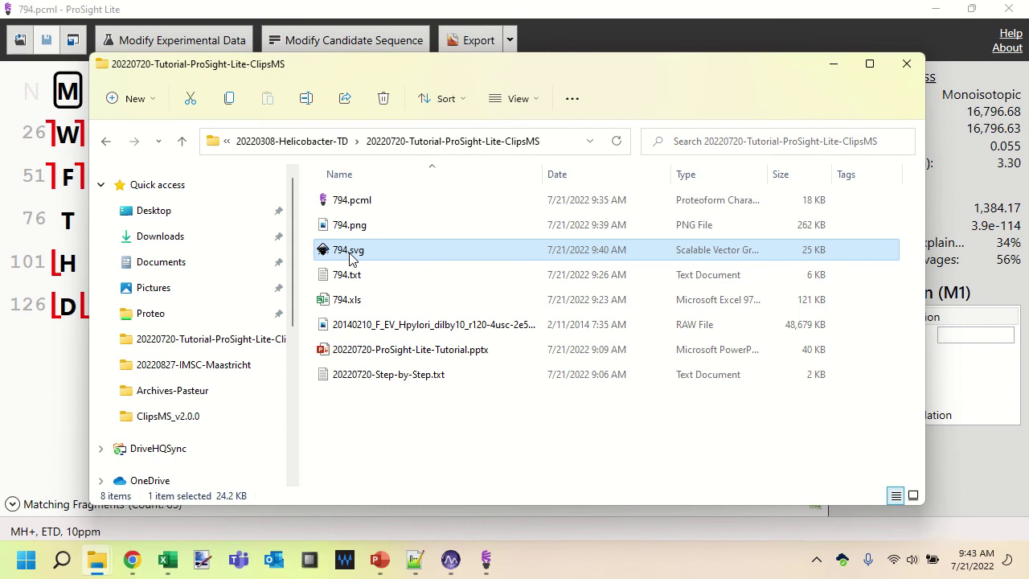
left_click(321, 16)
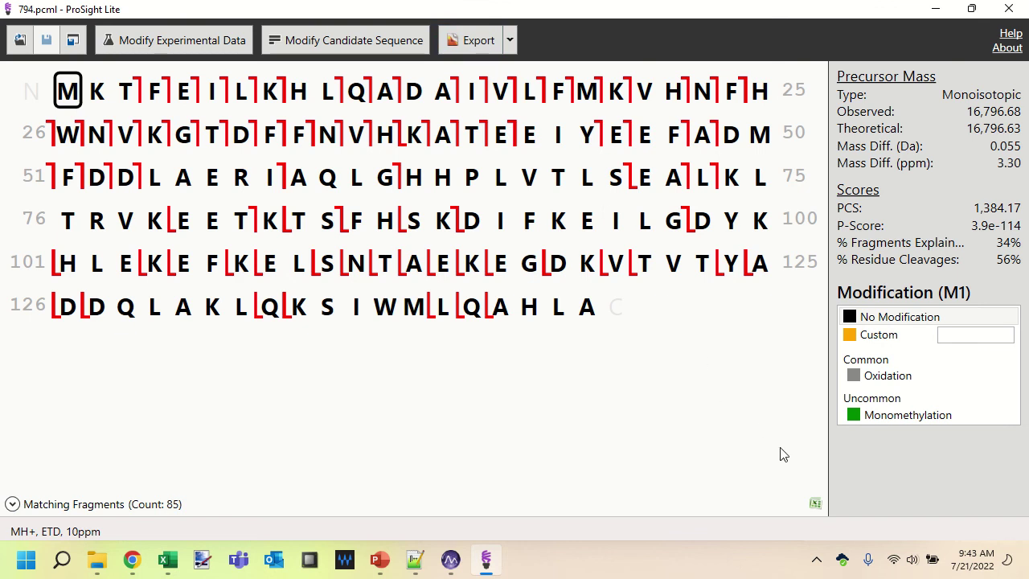
- Export the matching fragments list to an Excel spreadsheet named 794-prosight-lite in the tutorial folder
left_click(816, 506)
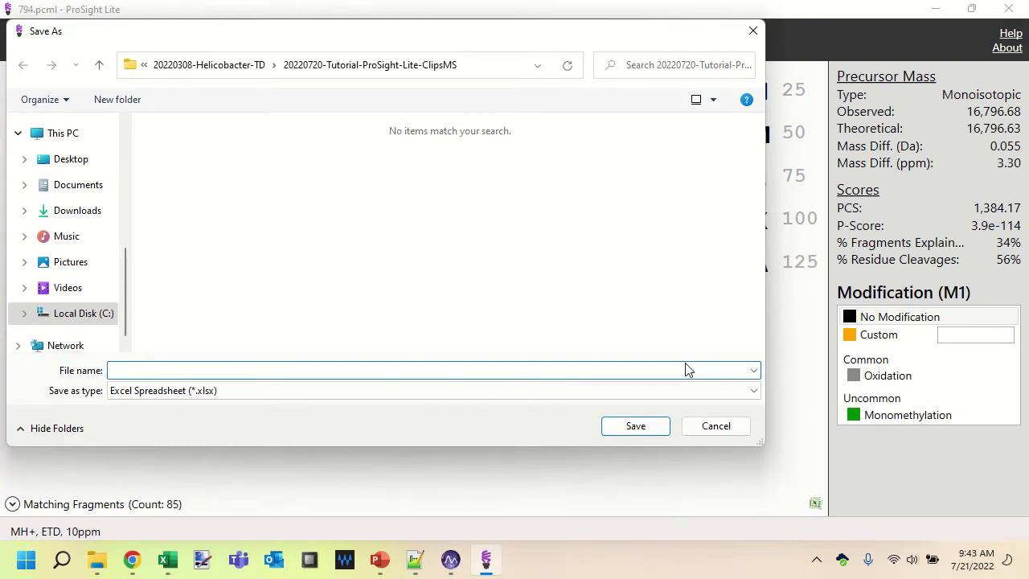
key("alt+Tab")
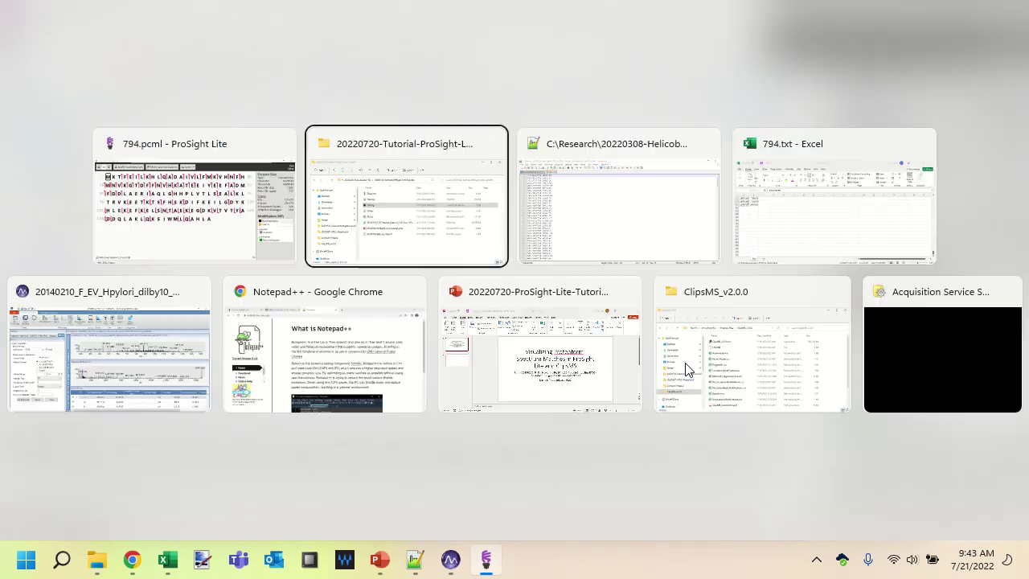
key("alt+Tab")
key("alt+Tab")
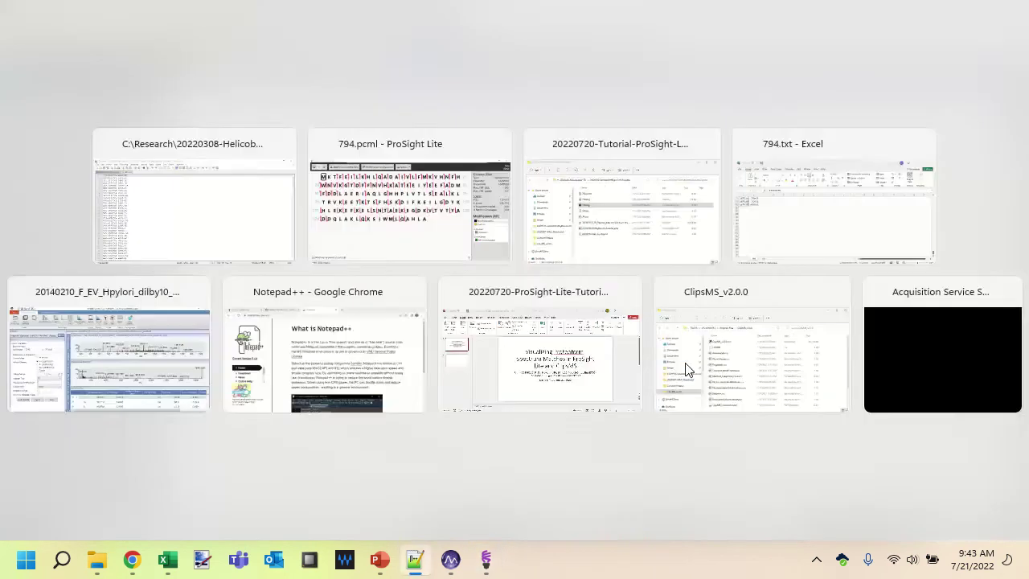
type("794-")
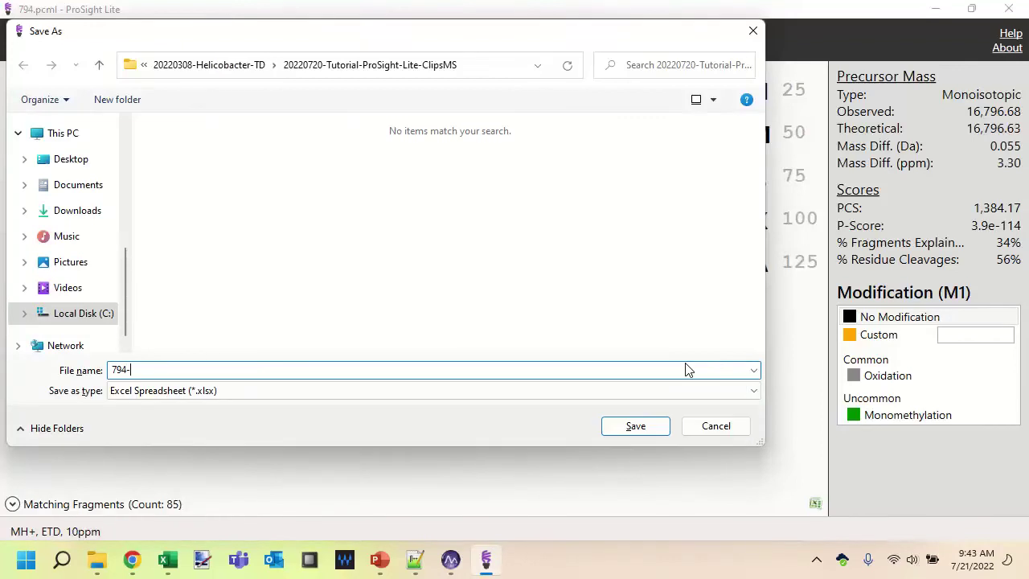
type("prosight-light")
key("BackSpace")
key("BackSpace")
key("BackSpace")
type("te")
key("Return")
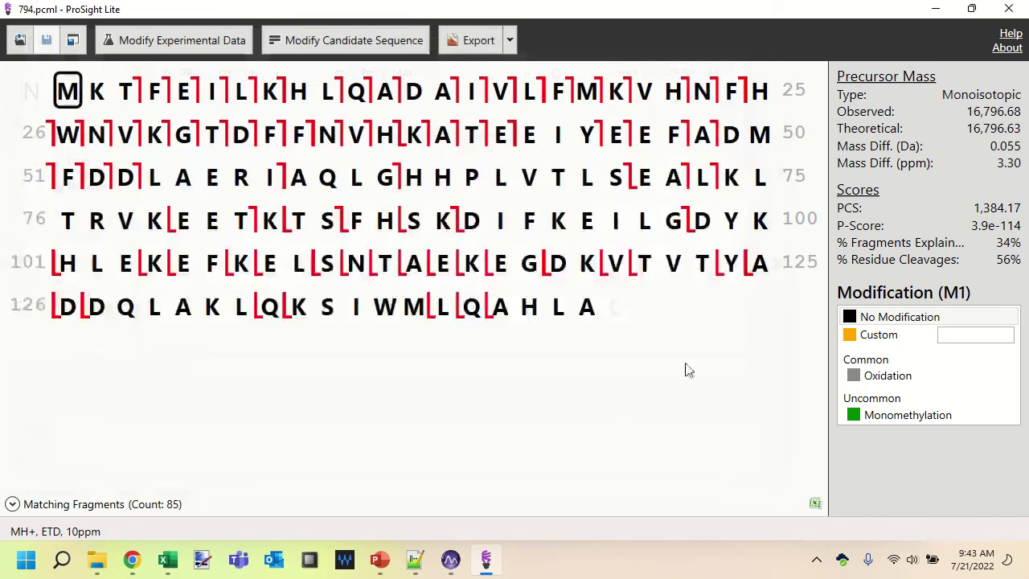
- Switch to the tutorial folder and open 794-prosight-lite.xlsx in Excel
key("alt+Tab")
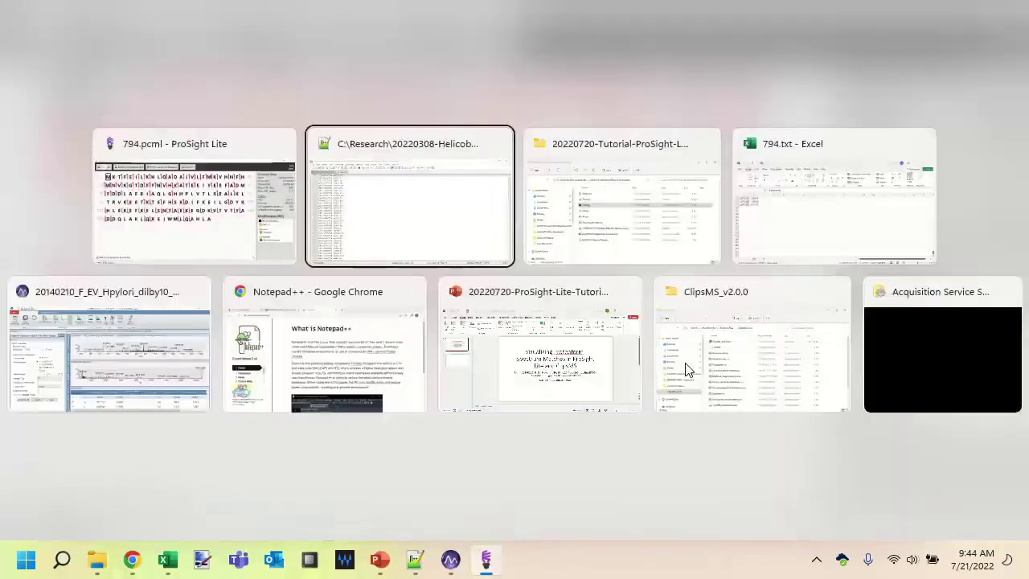
key("alt+Tab")
key("alt+Tab")
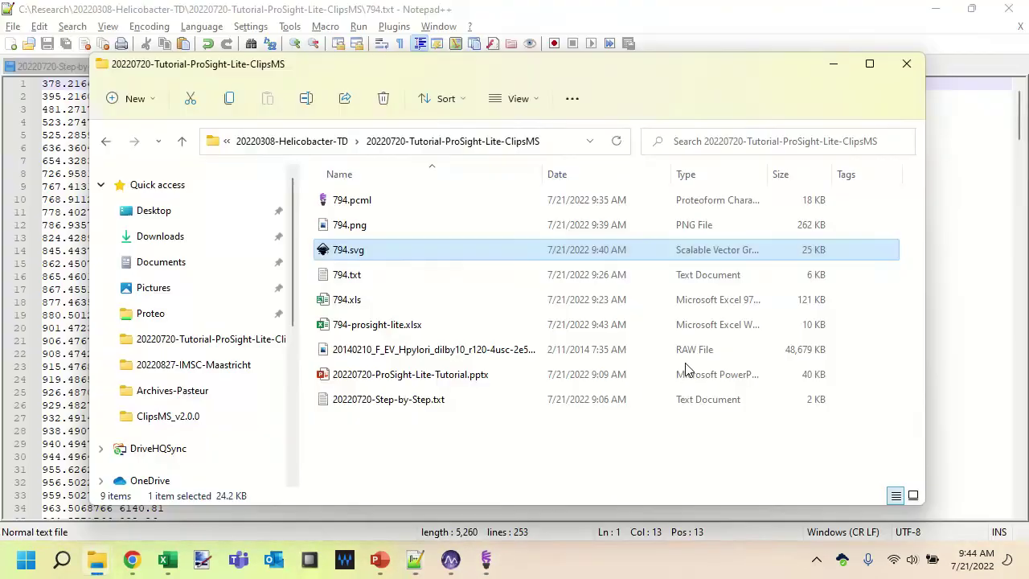
double_click(378, 324)
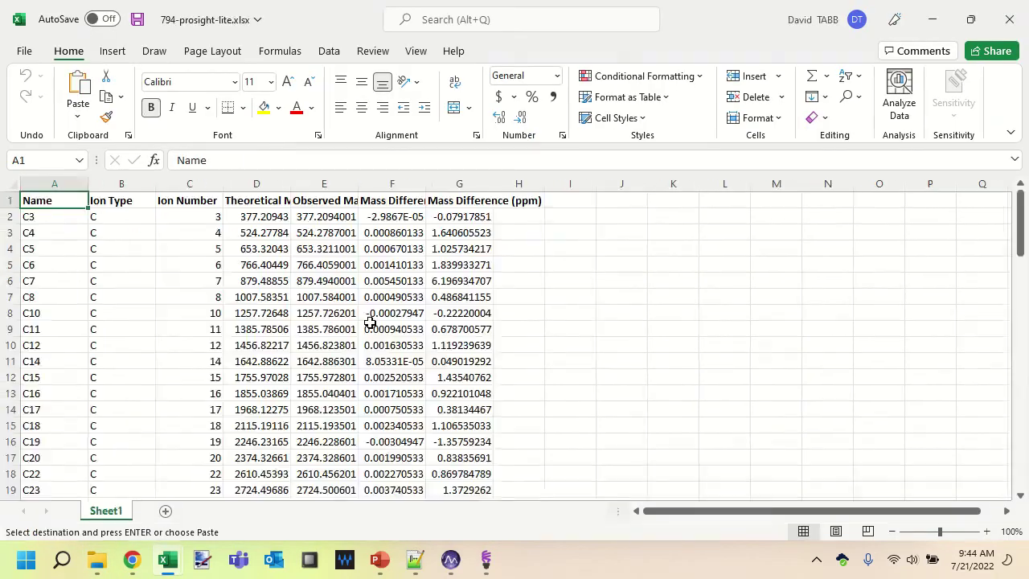
- Examine the C ion rows, comparing the theoretical mass, observed mass and mass difference columns
key("Down")
key("Down")
key("Down")
key("Down")
key("Down")
key("Down")
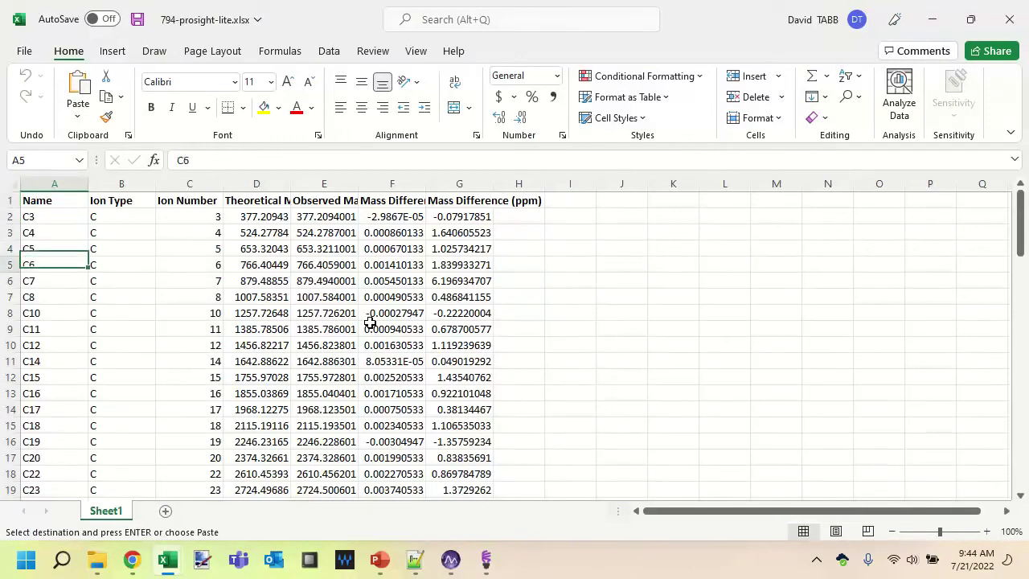
key("Down")
key("Down")
key("Down")
key("Down")
key("Down")
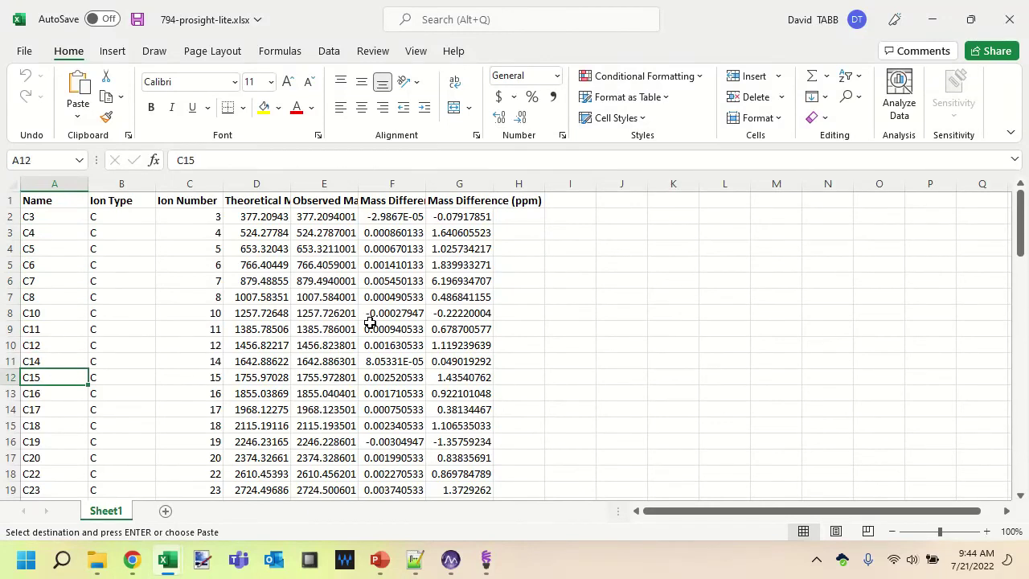
key("Right")
key("Right")
key("Right")
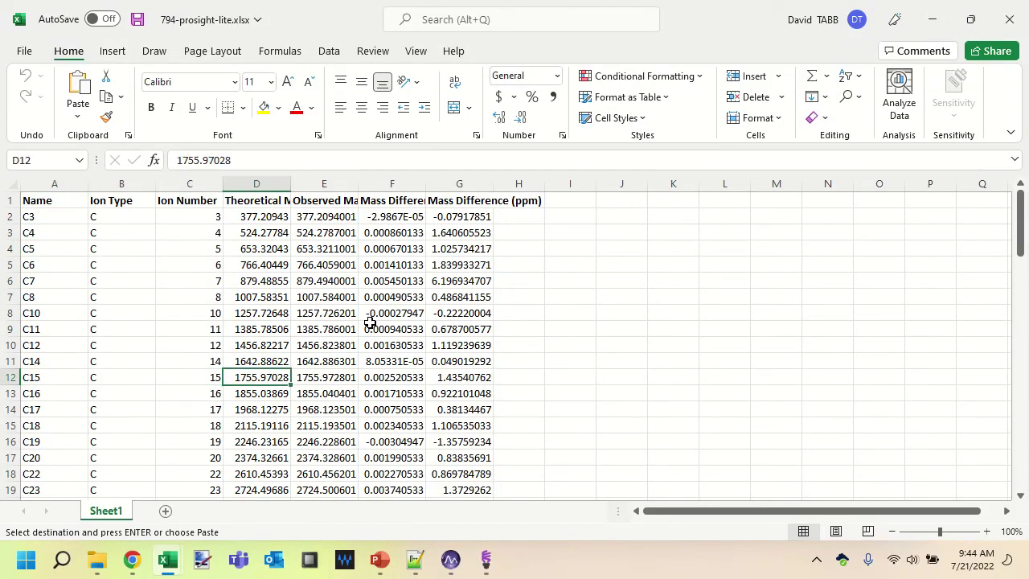
key("Right")
key("Right")
key("Right")
key("Left")
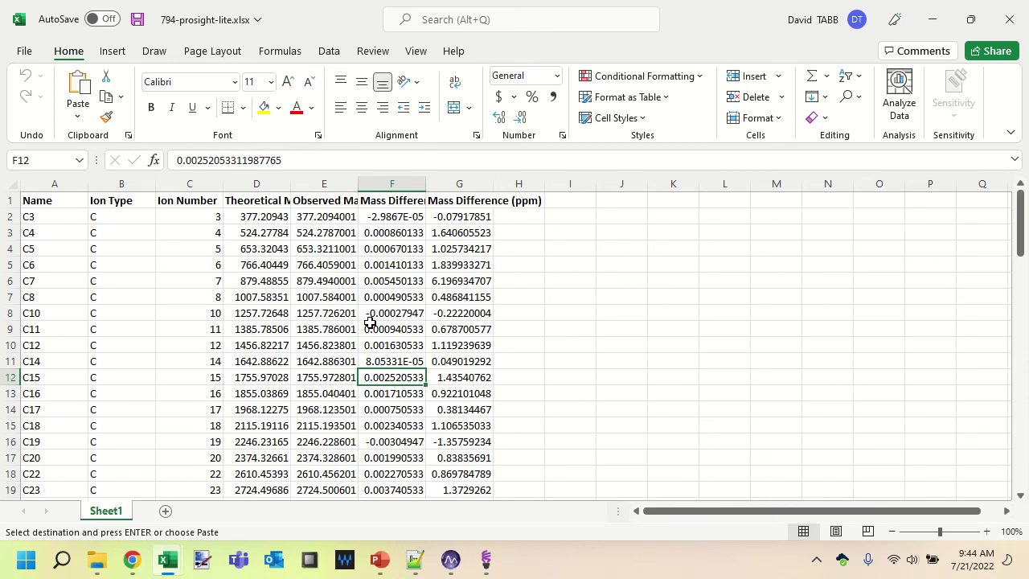
- Review the rest of the matched fragment list through the last Z ions and return to the first data row
key("Down")
key("Down")
key("Down")
key("Down")
key("Down")
key("Down")
key("Down")
key("Down")
key("Down")
key("Down")
key("Down")
key("Down")
key("Down")
key("Down")
key("Down")
key("Down")
key("Down")
key("Down")
key("Down")
key("Down")
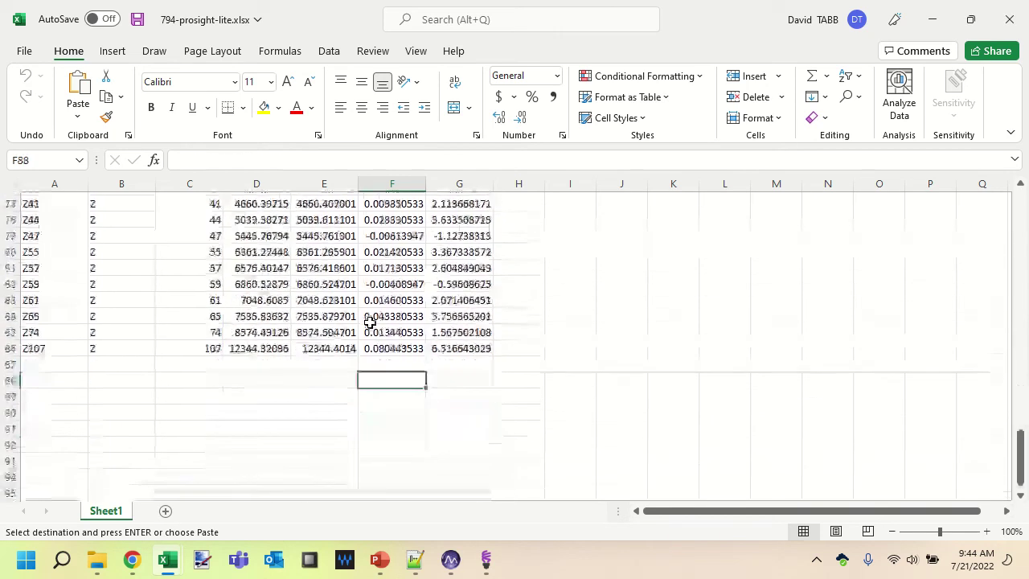
key("Up")
key("Up")
key("Up")
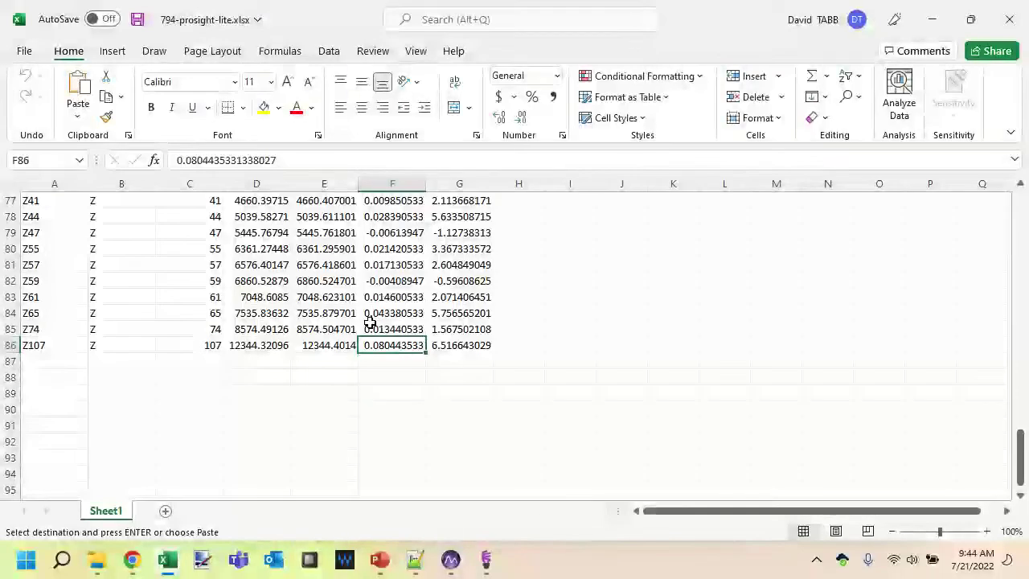
key("ctrl+Home")
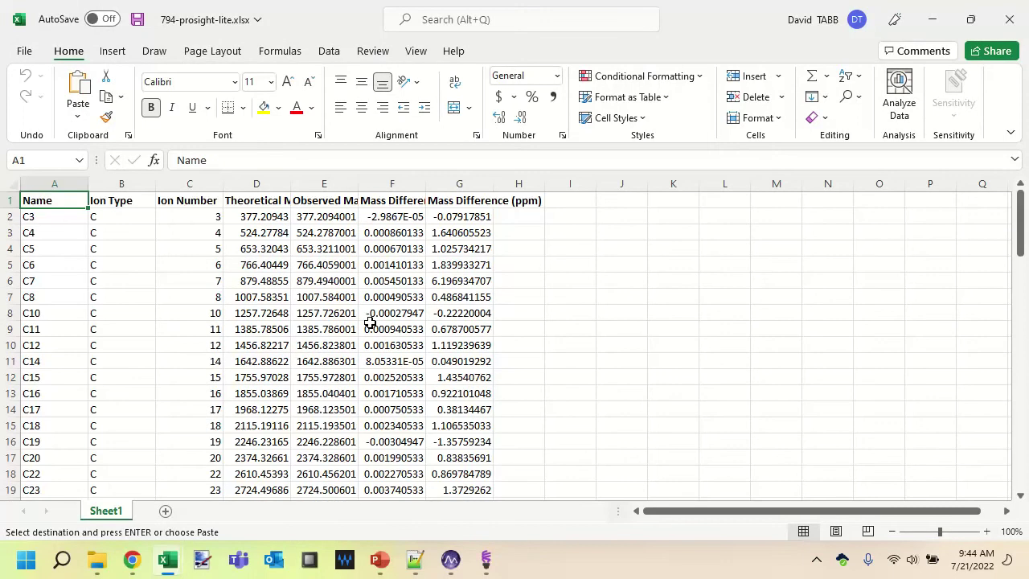
key("Down")
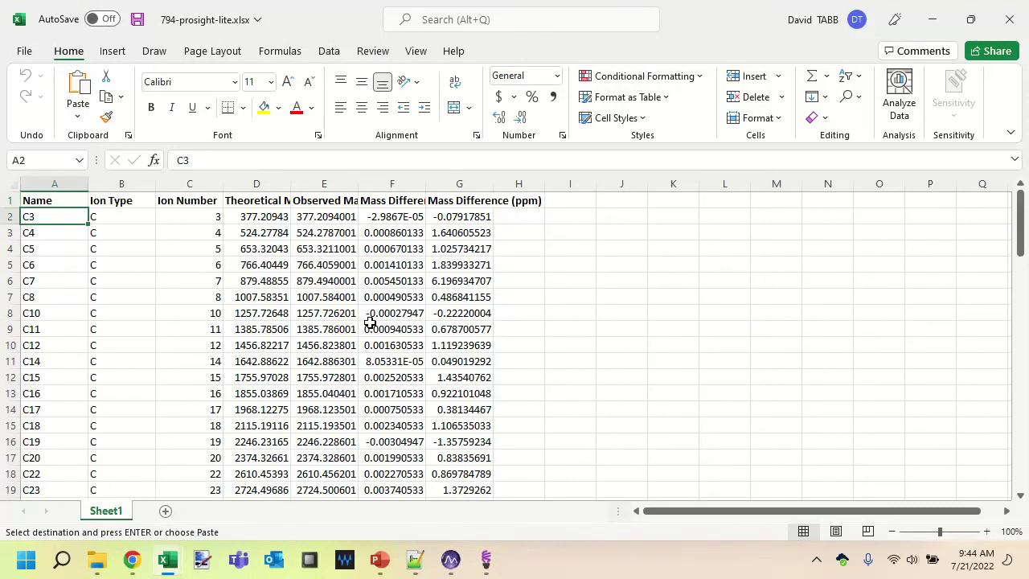
- Switch back to ProSight Lite and close the program
key("alt+Tab")
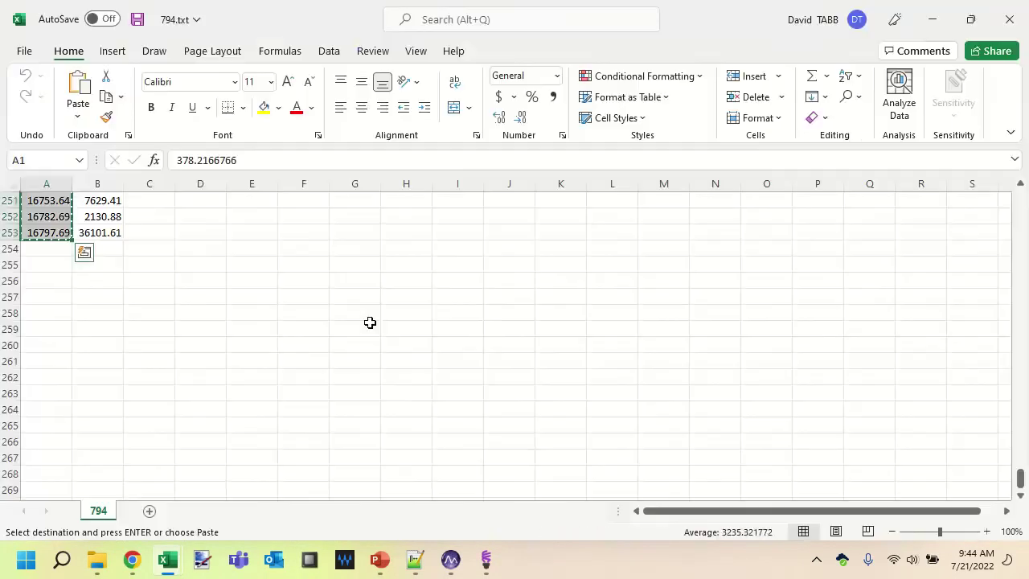
key("alt+Tab")
key("alt+Tab")
key("alt+Tab")
key("alt+Tab")
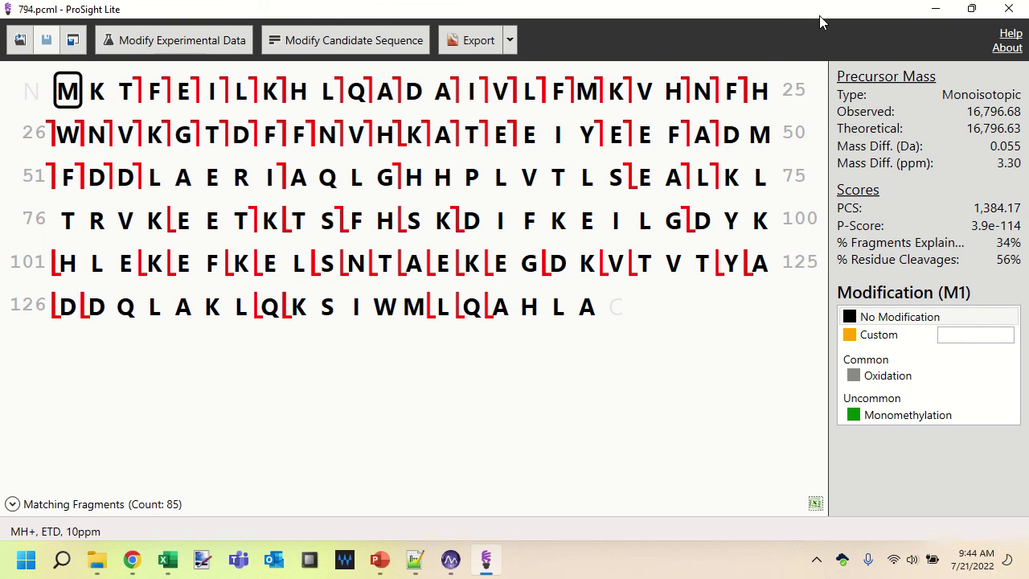
left_click(1006, 8)
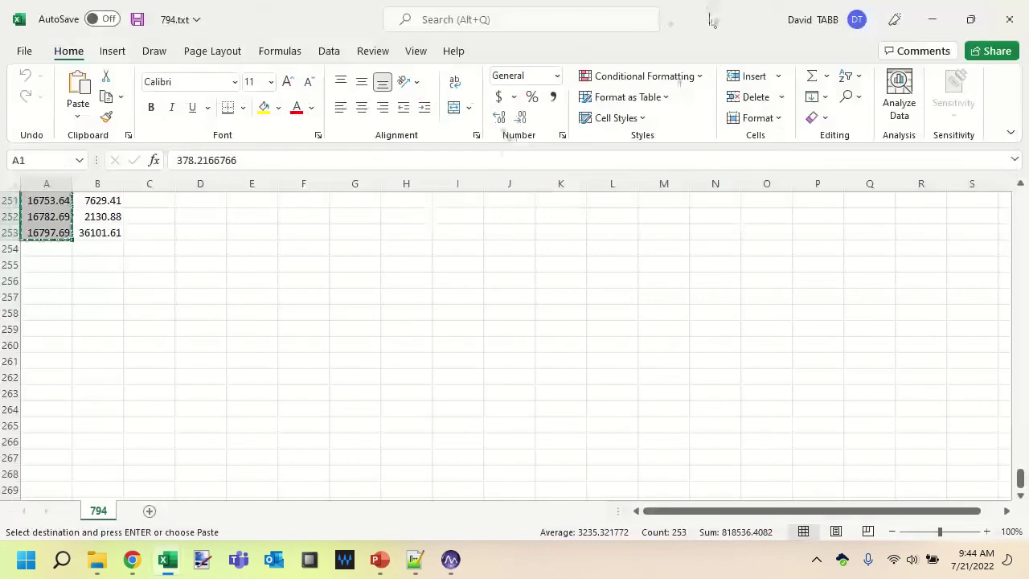
- Close the 794-prosight-lite.xlsx workbook and go to the first cell of 794.txt in Excel
key("alt+Tab")
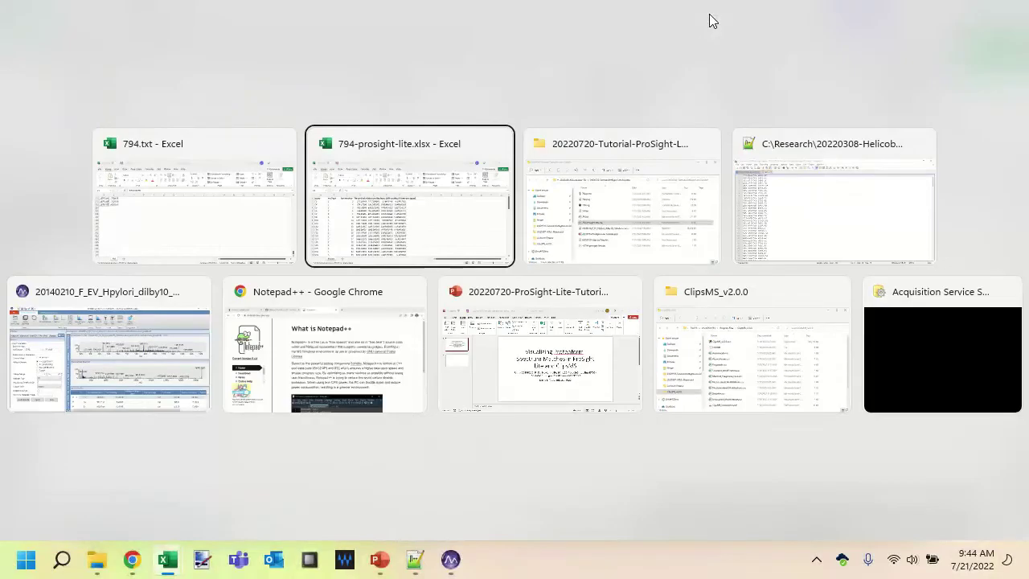
key("alt+Tab")
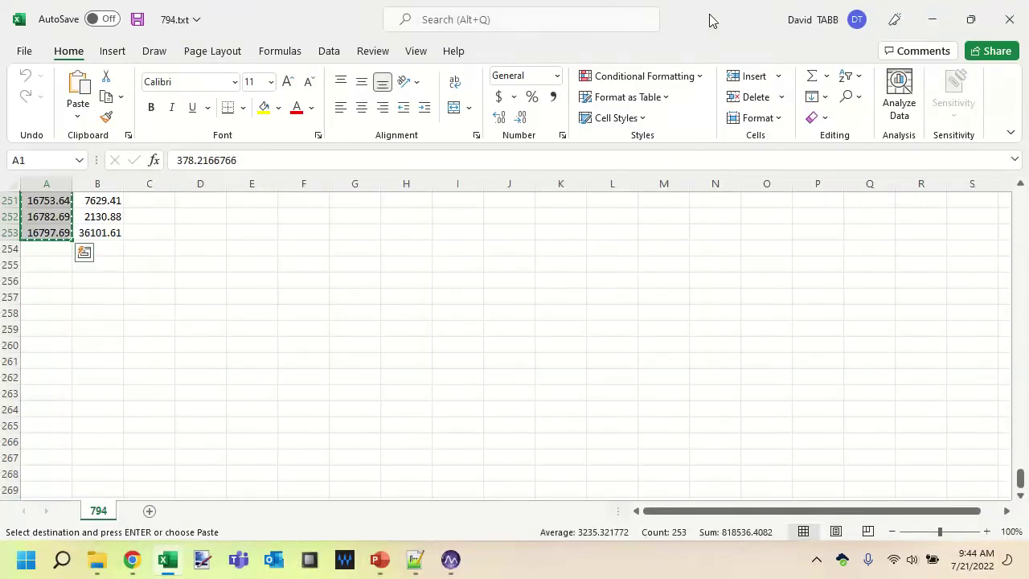
key("ctrl+Home")
- Switch to Thermo Scientific FreeStyle to view the Xtract parameters and deconvolved spectrum of scan 794, and minimize it
key("alt+Tab")
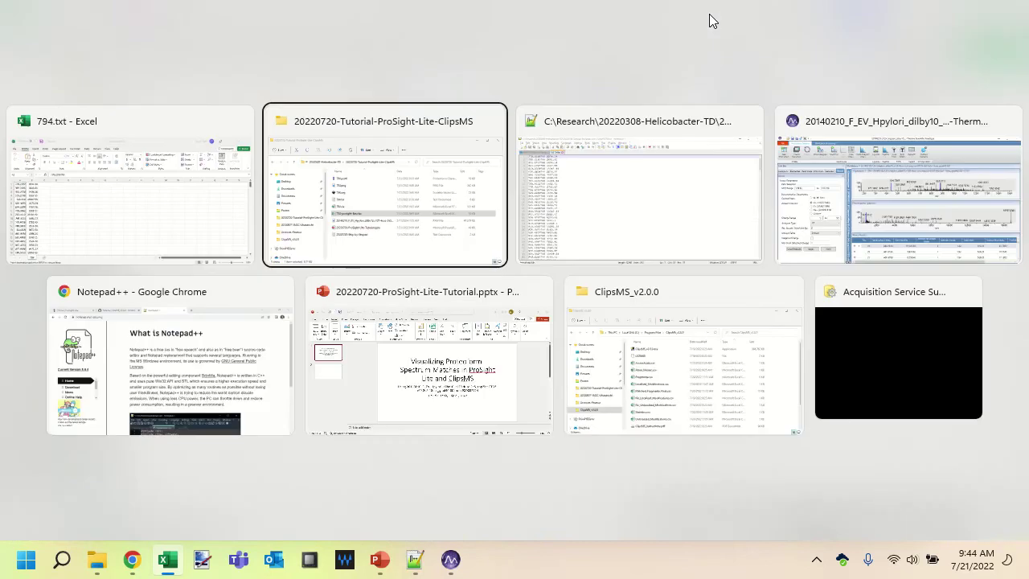
key("Tab")
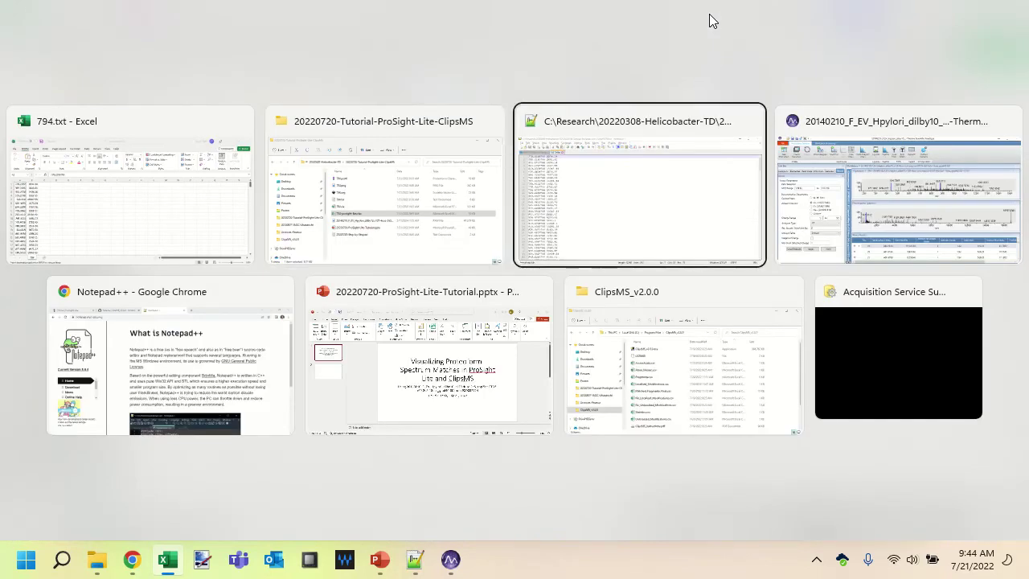
key("Tab")
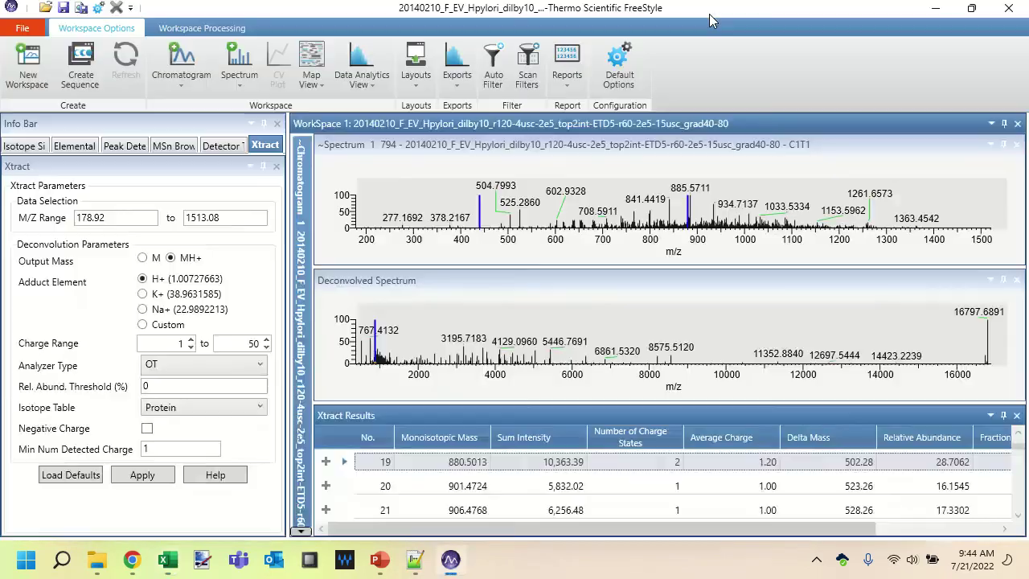
left_click(932, 16)
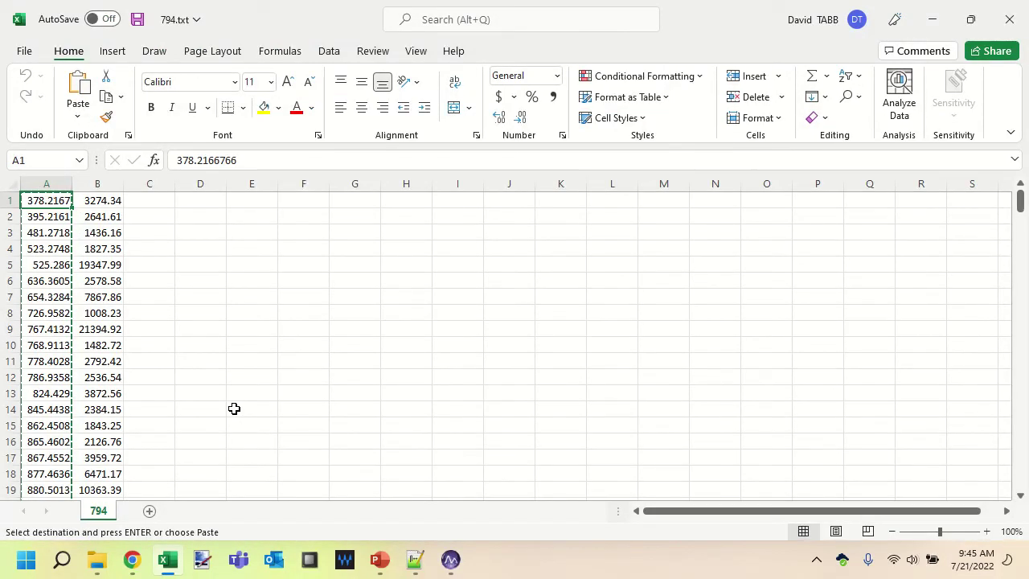
- Switch to the ClipsMS_v2.0.0 program folder and launch ClipsMS_v2.0.0.exe
key("alt+Tab")
key("Tab")
key("Tab")
key("Tab")
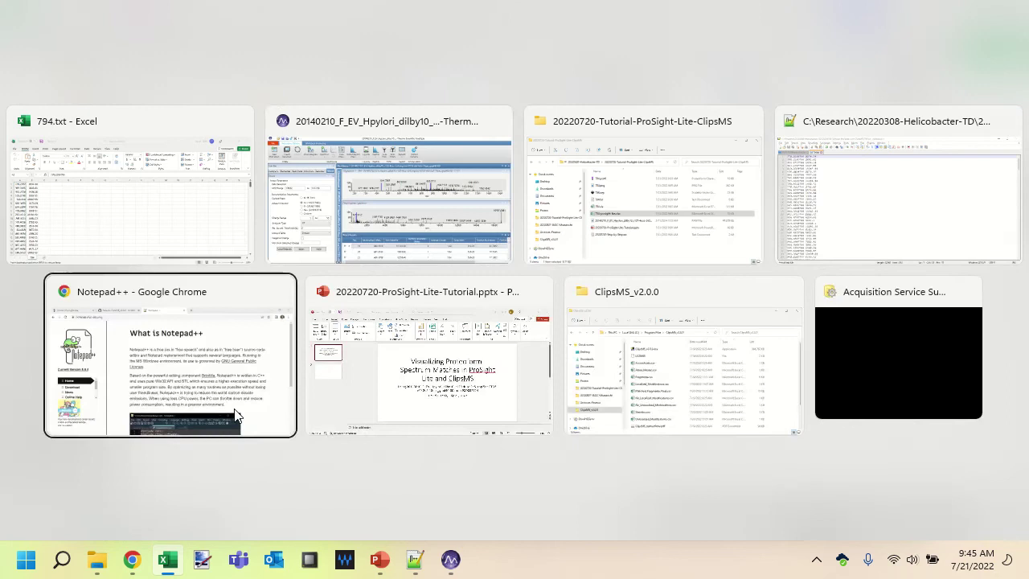
key("Tab")
key("Tab")
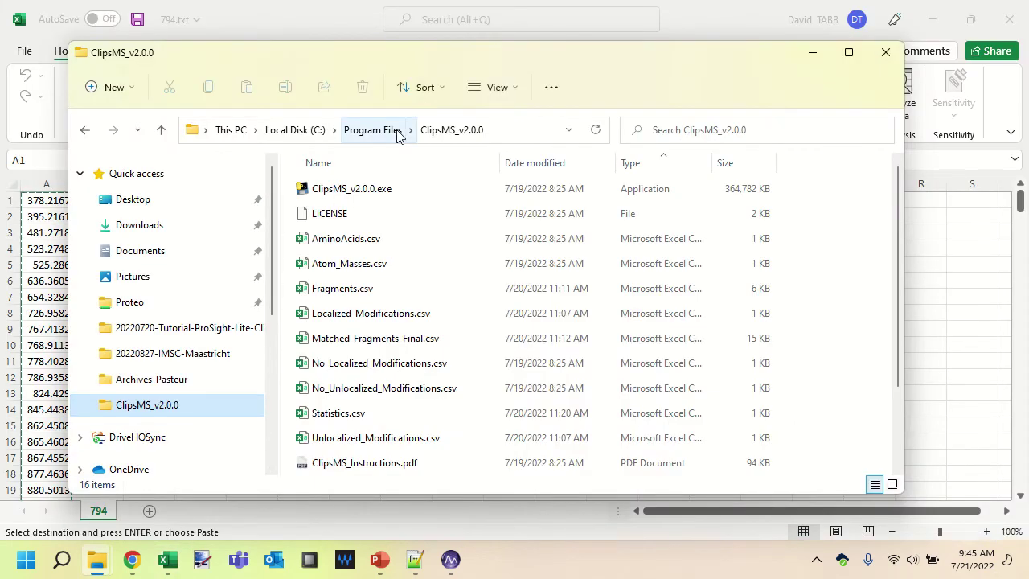
left_click(351, 193)
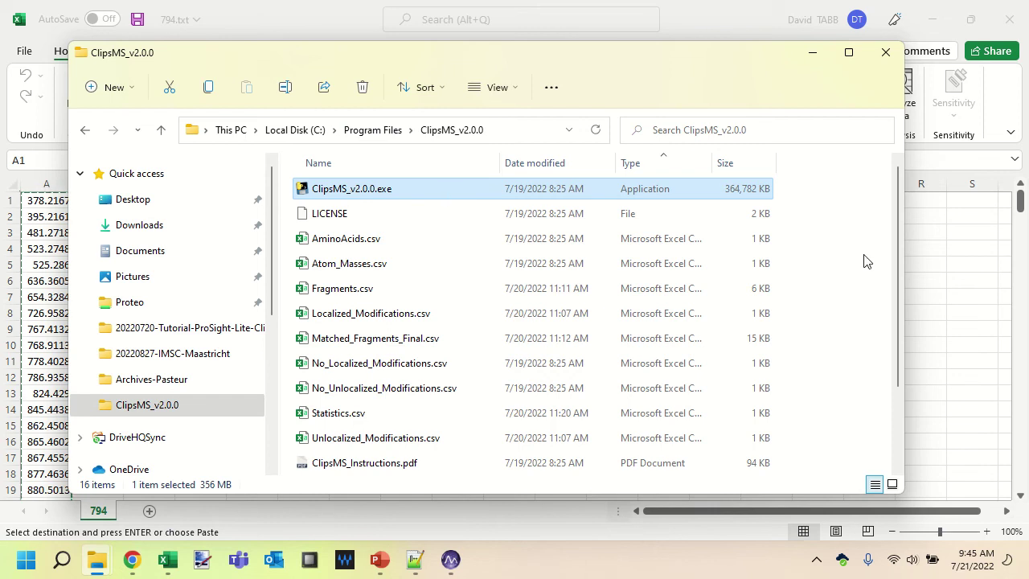
key("Return")
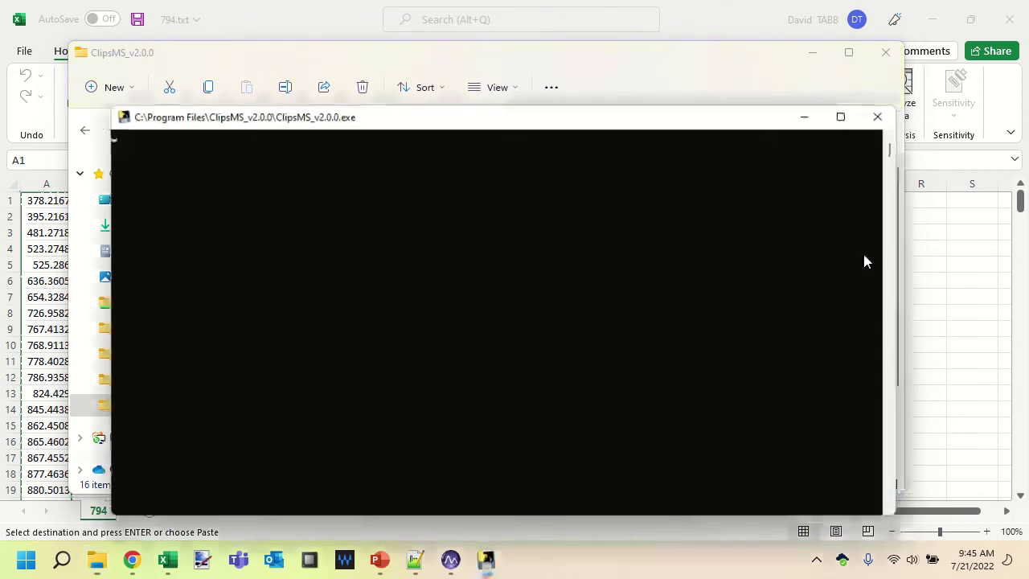
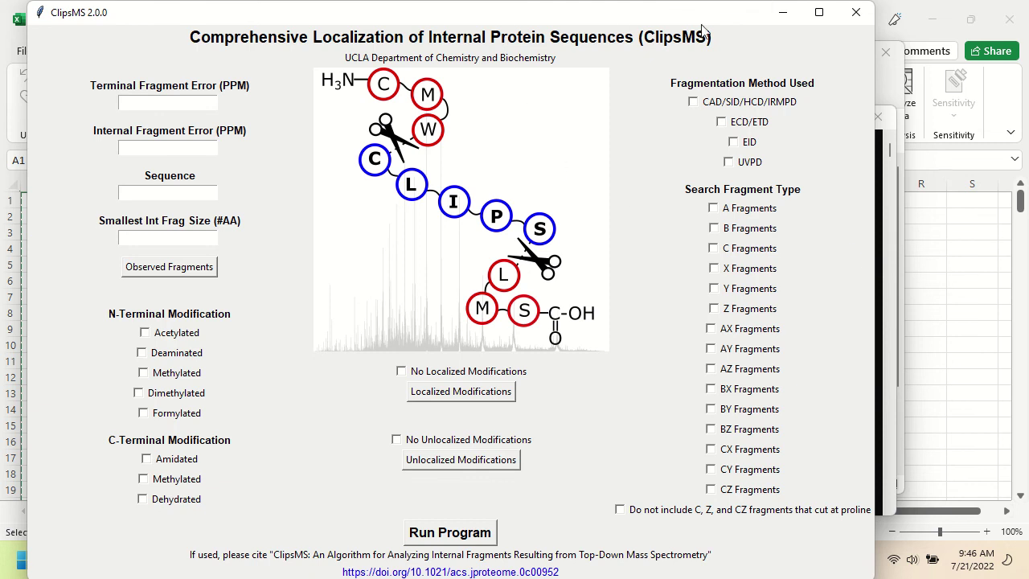
- Maximize the ClipsMS window and set both the terminal and internal fragment errors to 10 ppm
left_click(820, 16)
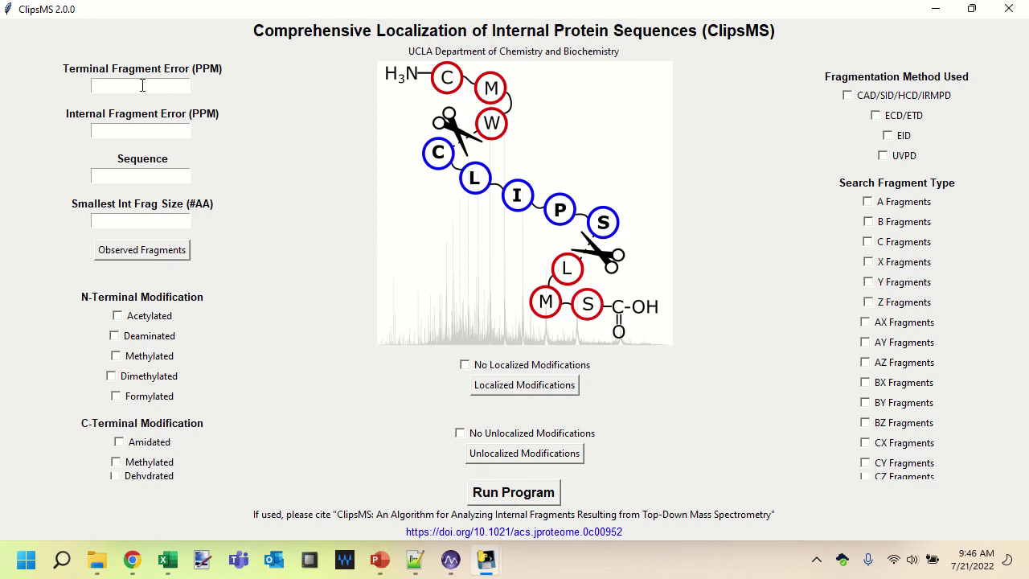
type("10")
key("Tab")
type("10")
key("Tab")
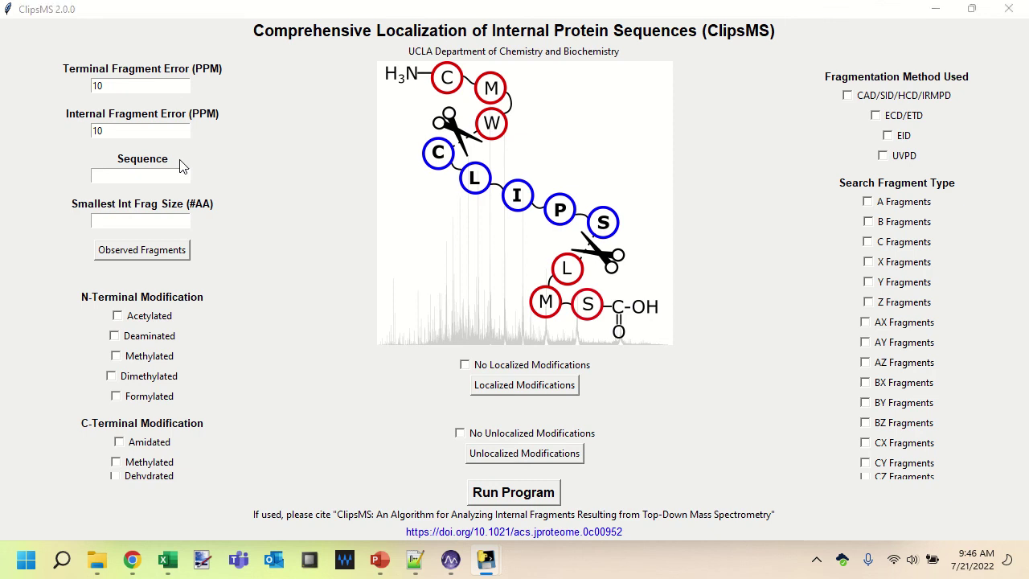
- Copy the protein sequence without its terminal periods from 20220720-Step-by-Step.txt in Notepad++ and paste it as the Sequence in ClipsMS
key("alt+Tab")
key("alt+Tab")
key("alt+Tab")
key("alt+Tab")
key("alt+Tab")
key("alt+Tab")
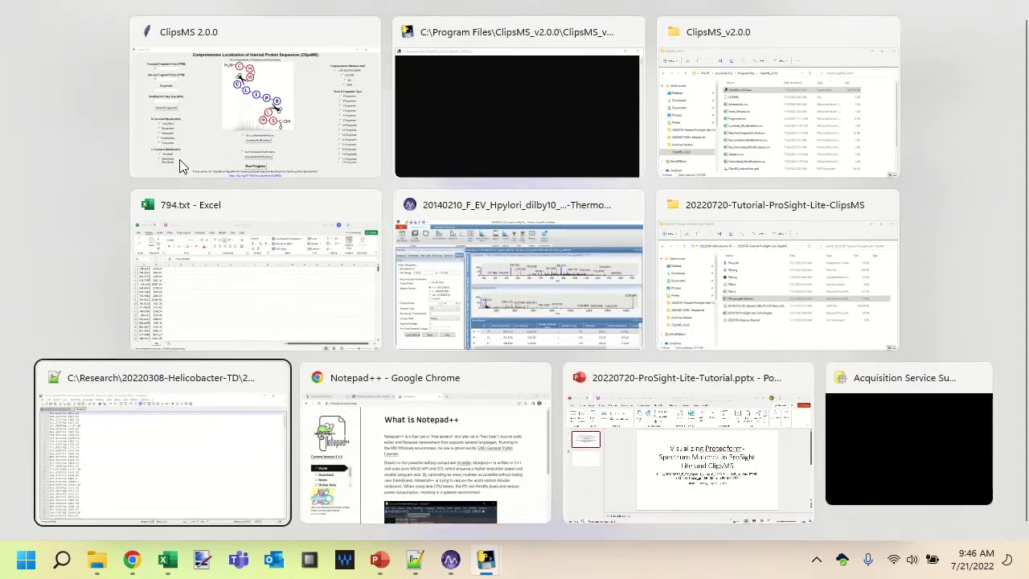
left_click(59, 69)
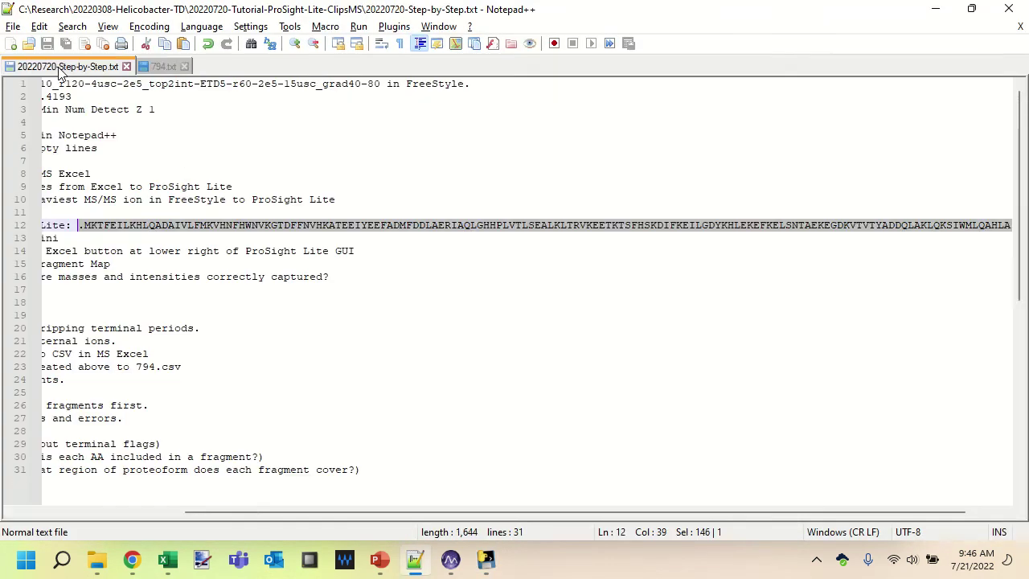
key("Right")
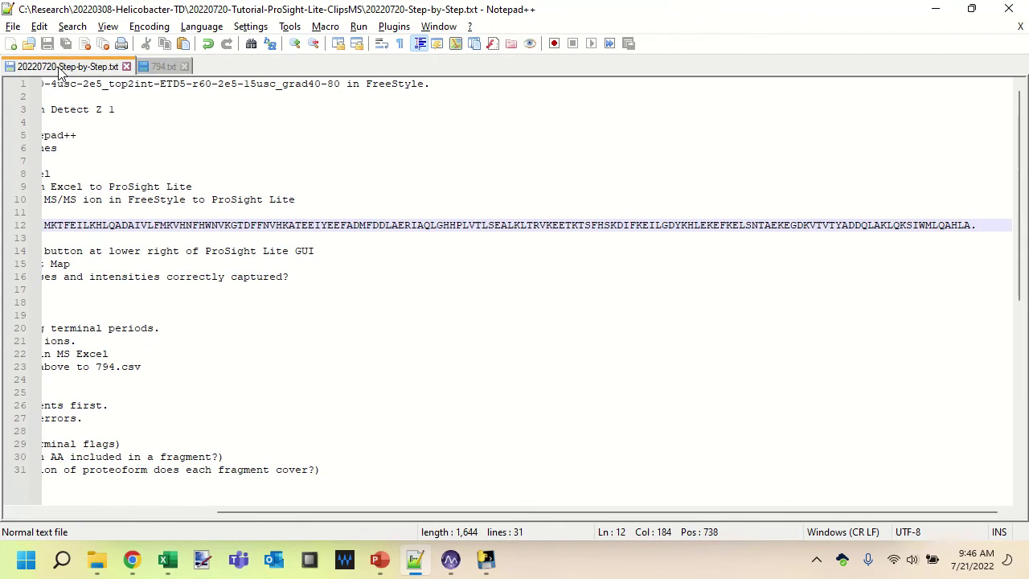
key("ctrl+shift+Left")
key("shift+Right")
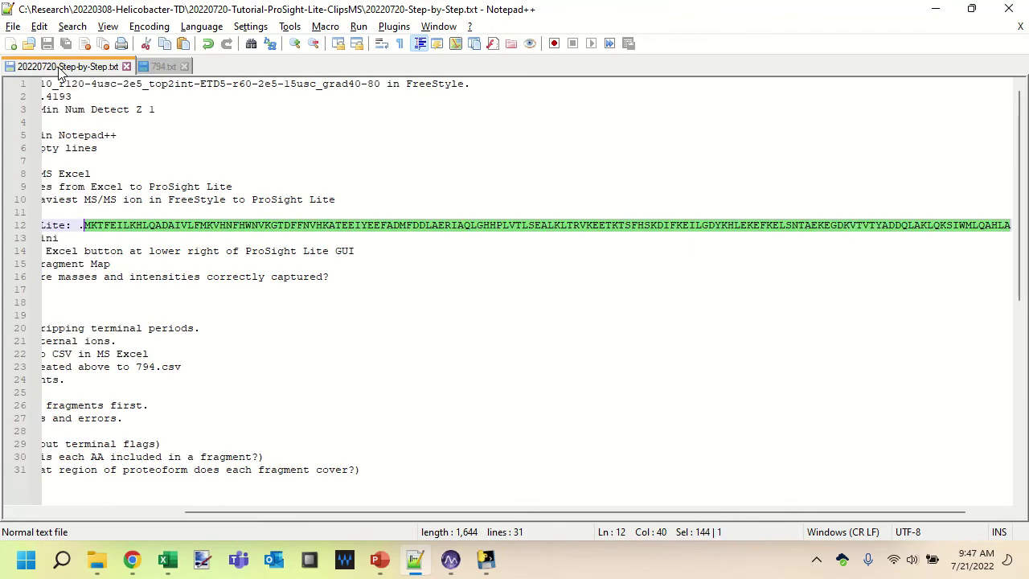
key("alt+Tab")
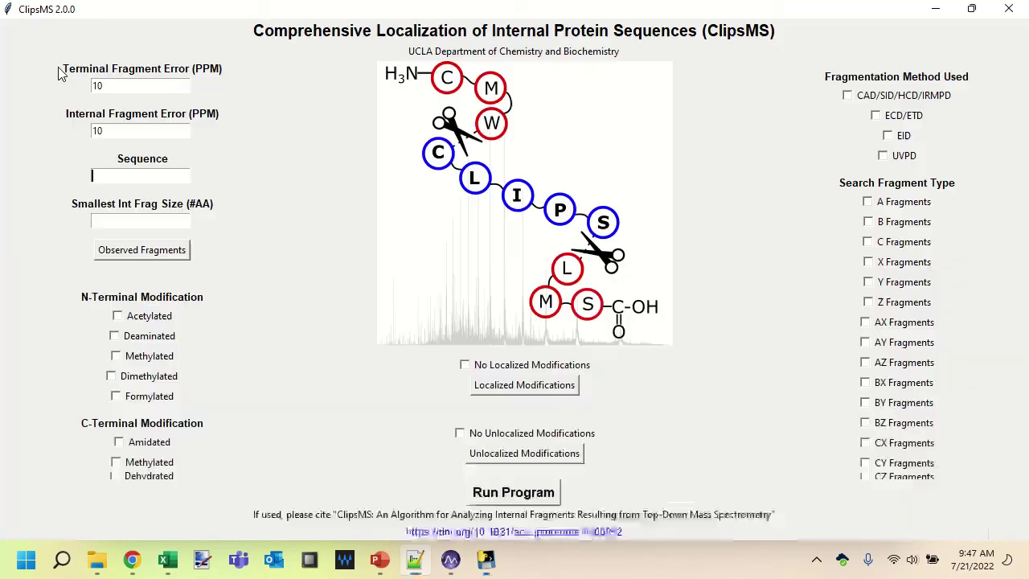
key("ctrl+v")
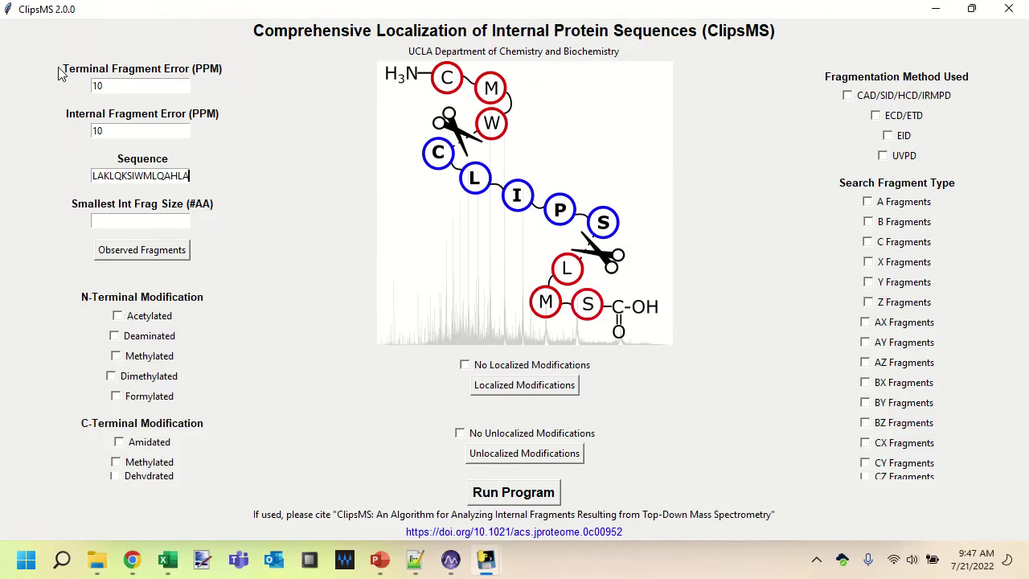
- Set the smallest internal fragment size to 10 amino acids and open the file selection for the observed fragments
left_click(137, 220)
type("10")
left_click(140, 255)
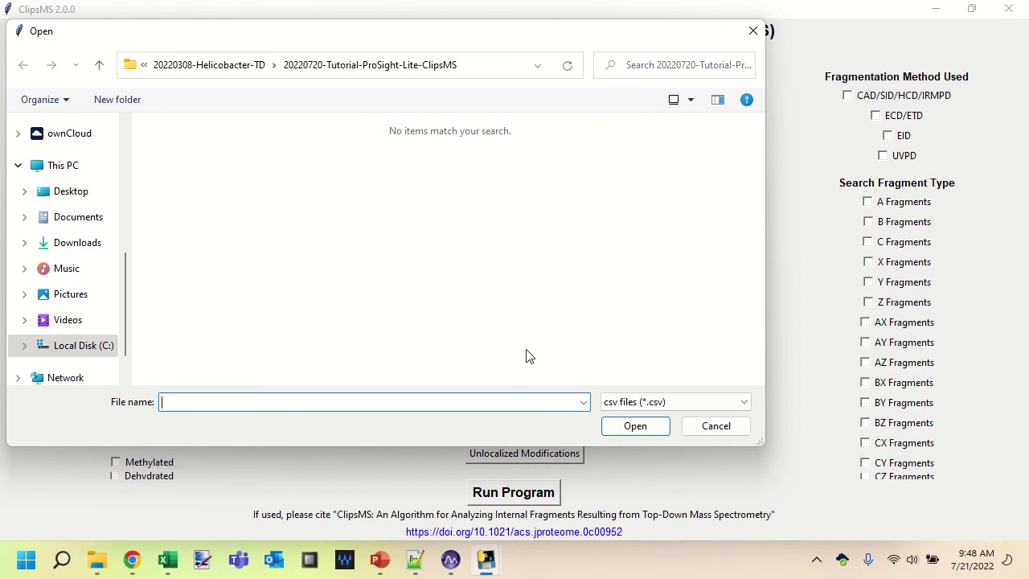
- Switch to 794.txt in Excel and save it in the same folder as 794 in CSV UTF-8 (Comma delimited) format
key("alt+Tab")
key("alt+Tab")
key("alt+Tab")
key("alt+Tab")
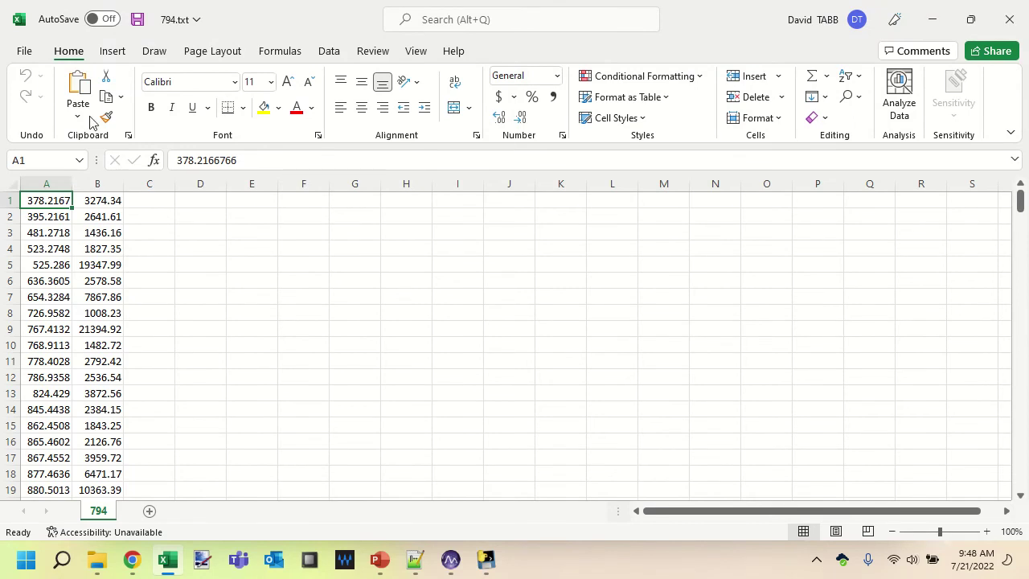
left_click(24, 50)
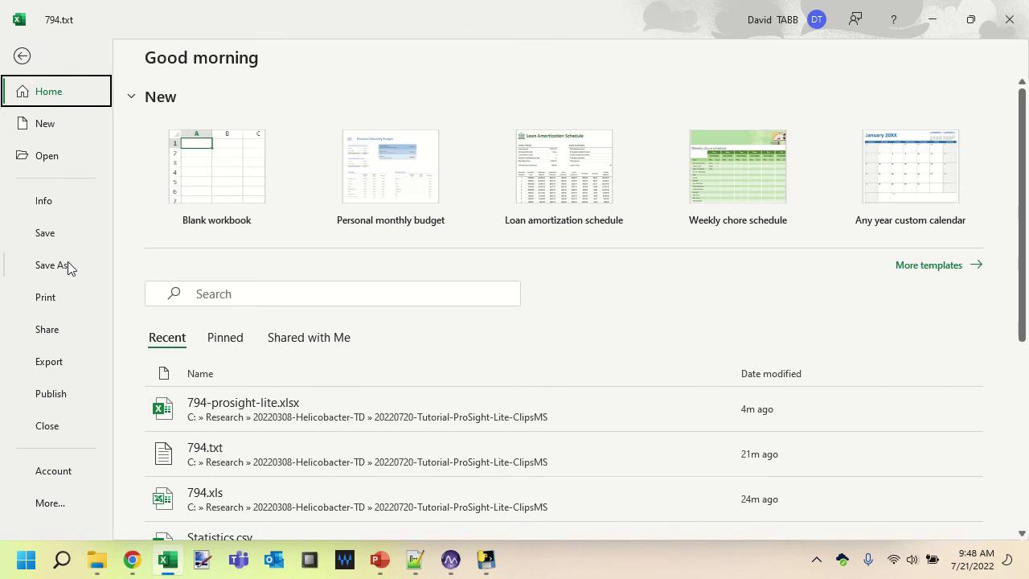
left_click(53, 266)
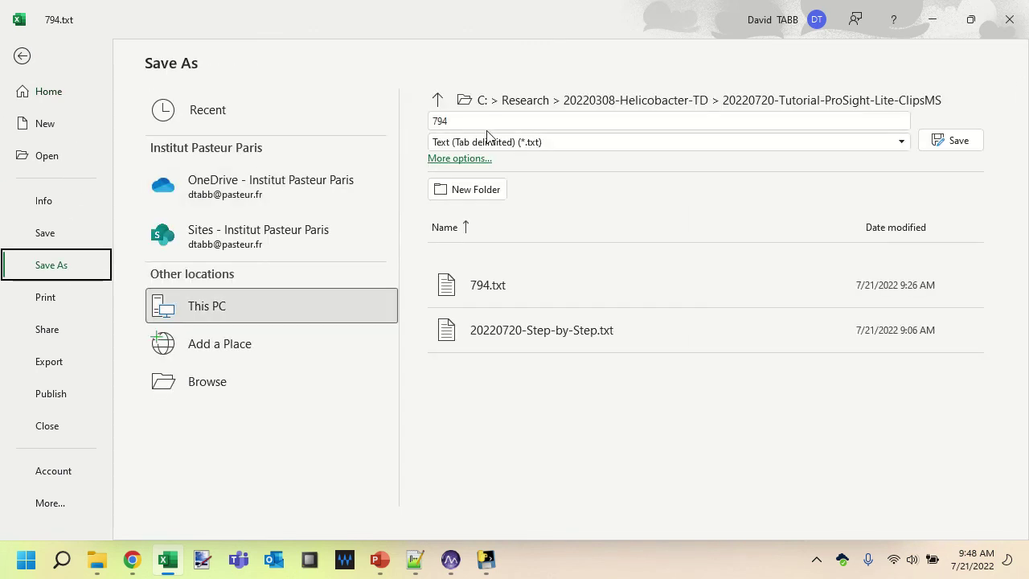
left_click(558, 149)
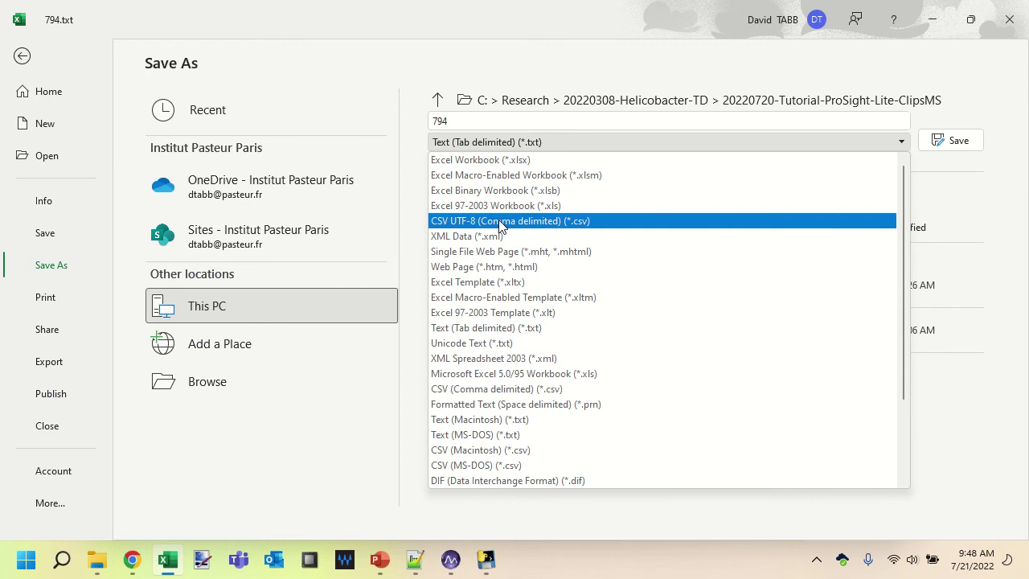
left_click(590, 226)
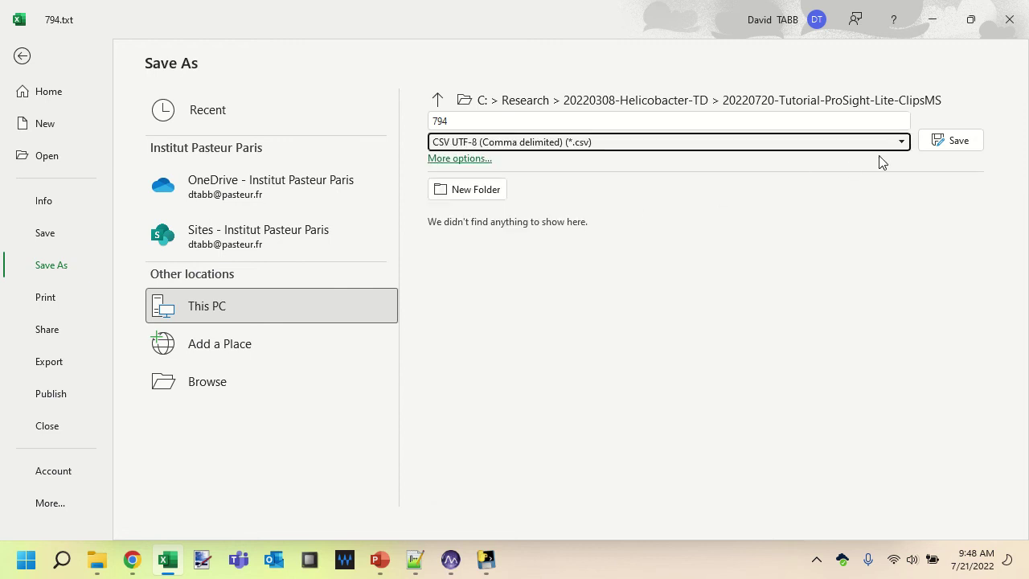
left_click(956, 141)
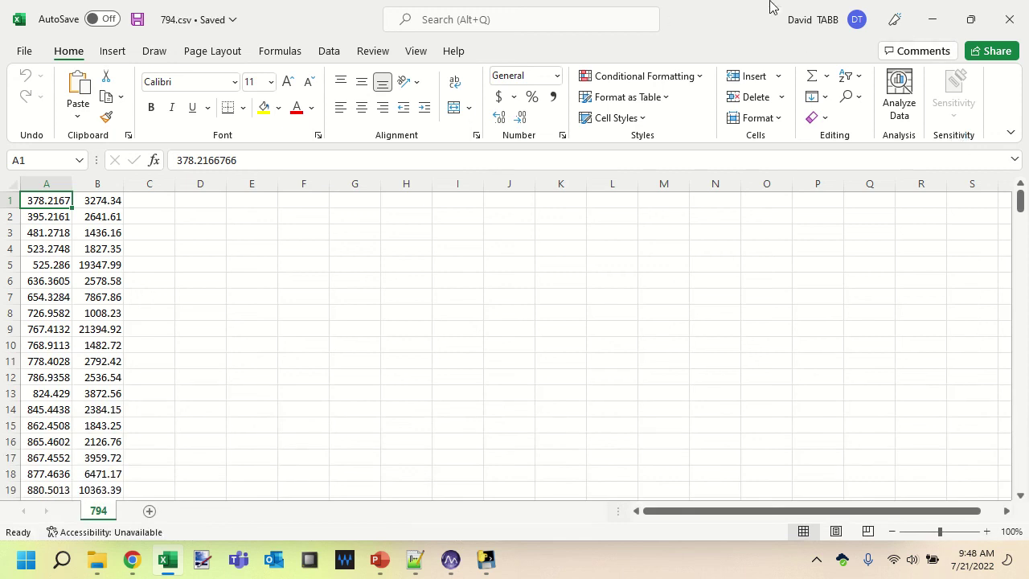
- Minimize Excel and load 794.csv as the observed fragments file in ClipsMS
left_click(932, 19)
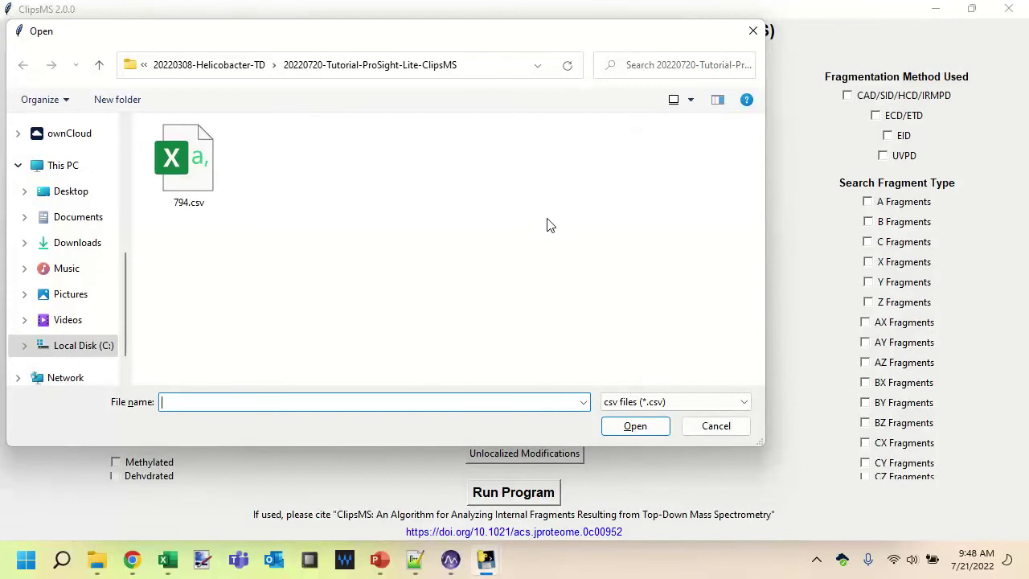
left_click(174, 168)
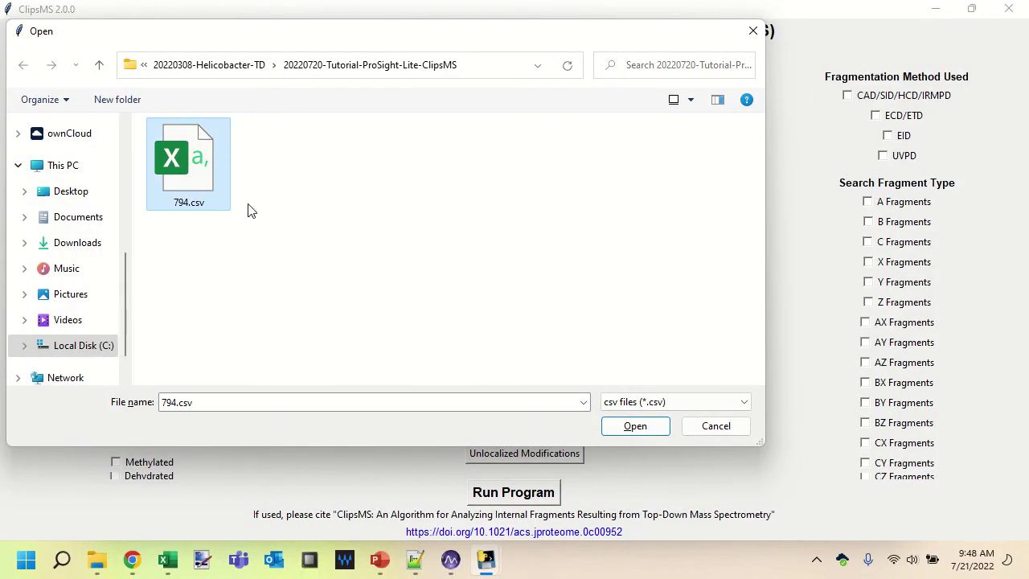
left_click(629, 427)
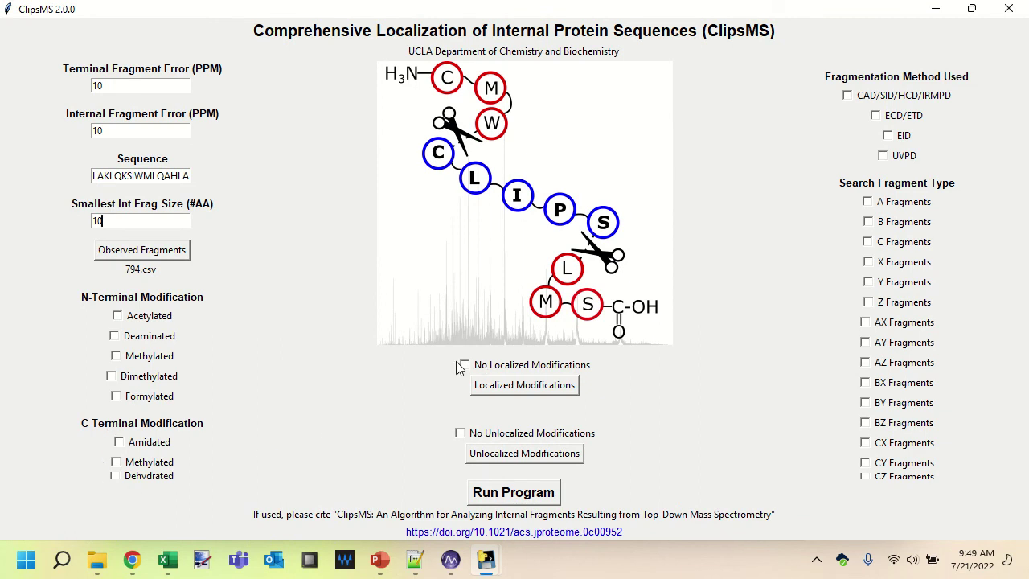
- Choose no localized or unlocalized modifications, ECD/ETD, and C, Z and CZ fragments, and run the analysis assigning terminal fragments first
left_click(460, 434)
left_click(493, 490)
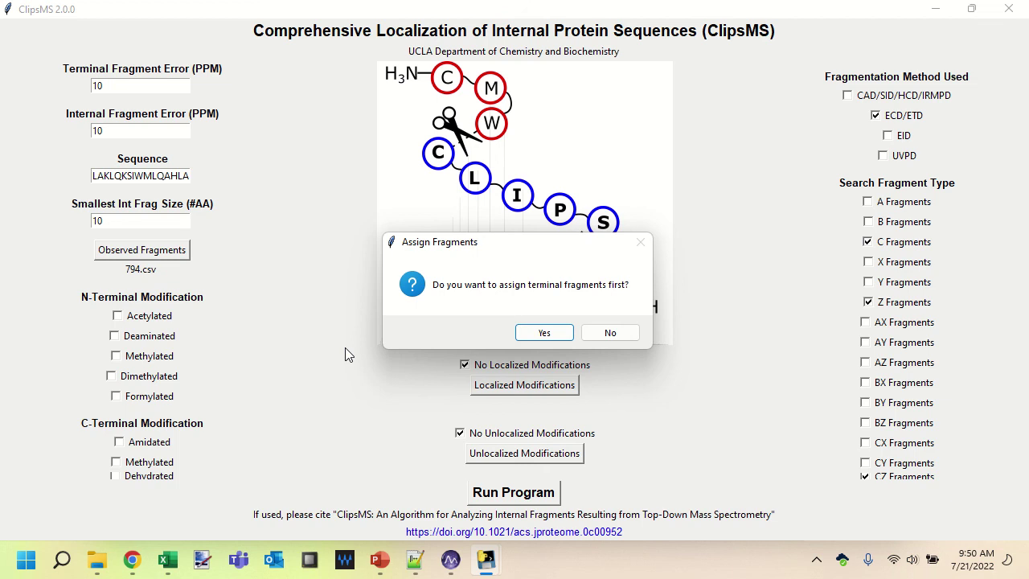
left_click(544, 335)
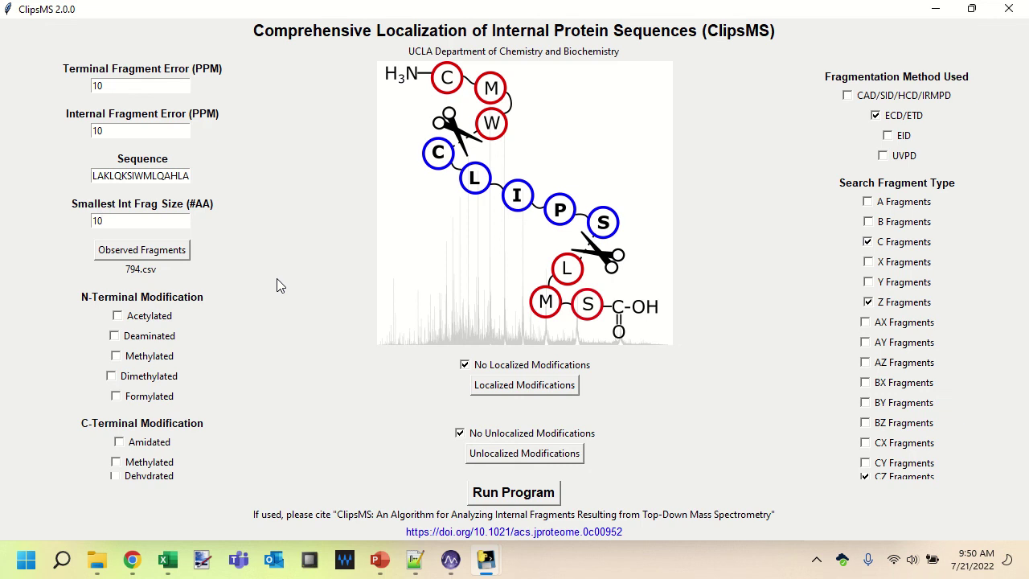
- Switch to the ClipsMS console window to examine the run's output
key("alt+Tab")
key("alt+Tab")
key("alt+Tab")
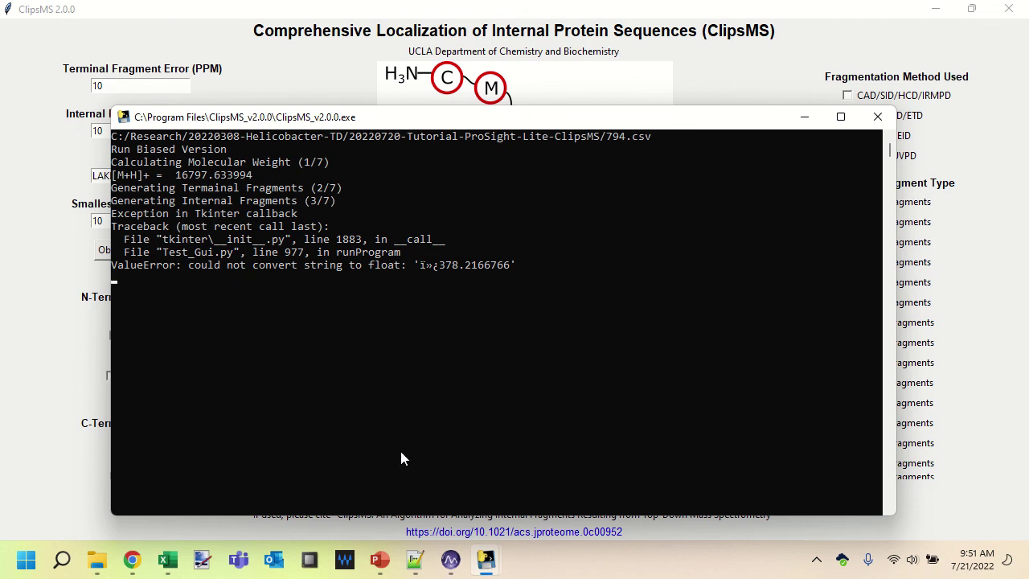
- Switch to Excel and close the 794.csv workbook
key("alt+Tab")
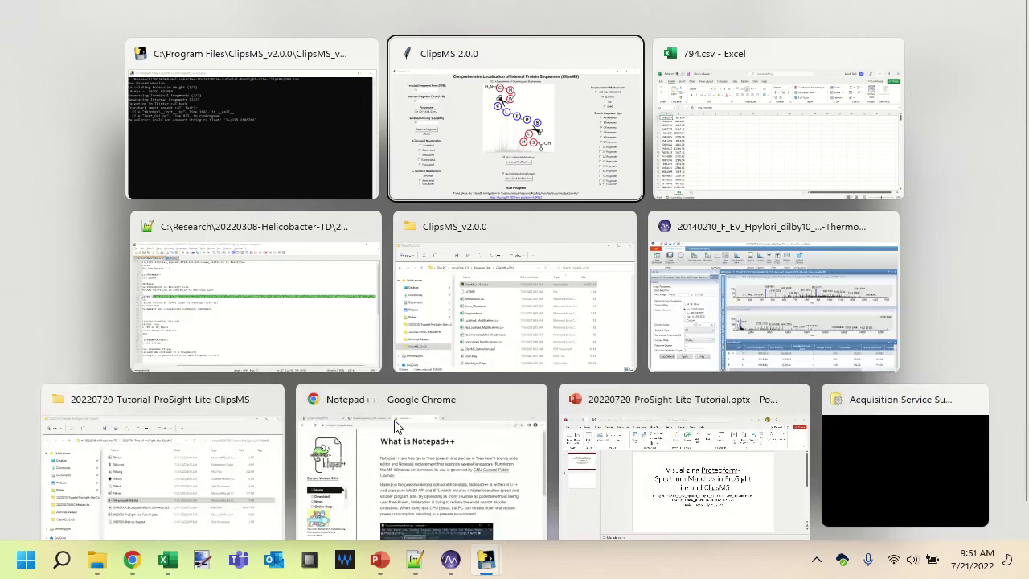
key("alt+Tab")
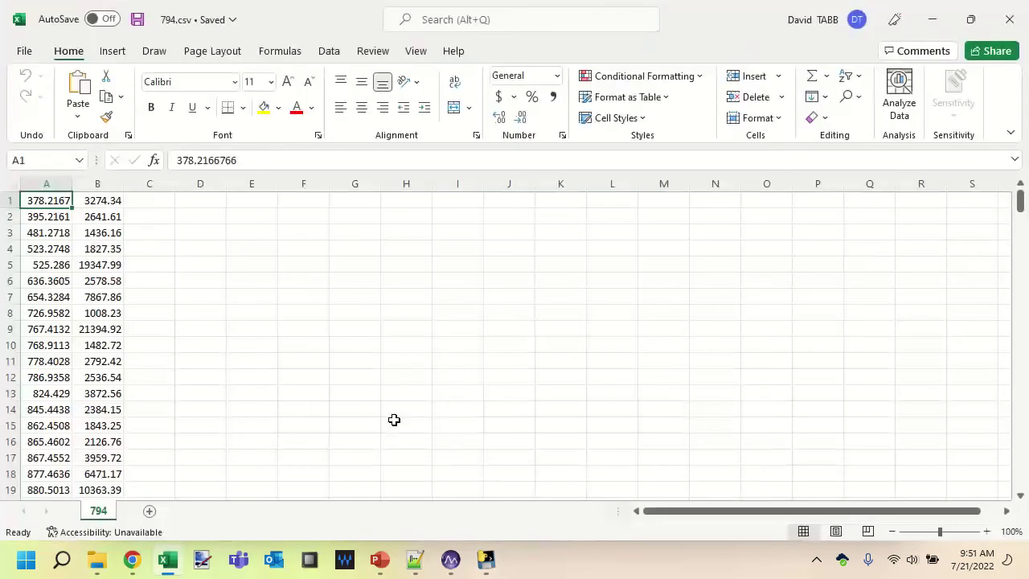
key("ctrl+w")
- Switch to the 20220720-Tutorial-ProSight-Lite-ClipsMS folder and reopen 794.csv in Excel to inspect its contents
key("alt+Tab")
key("alt+Tab")
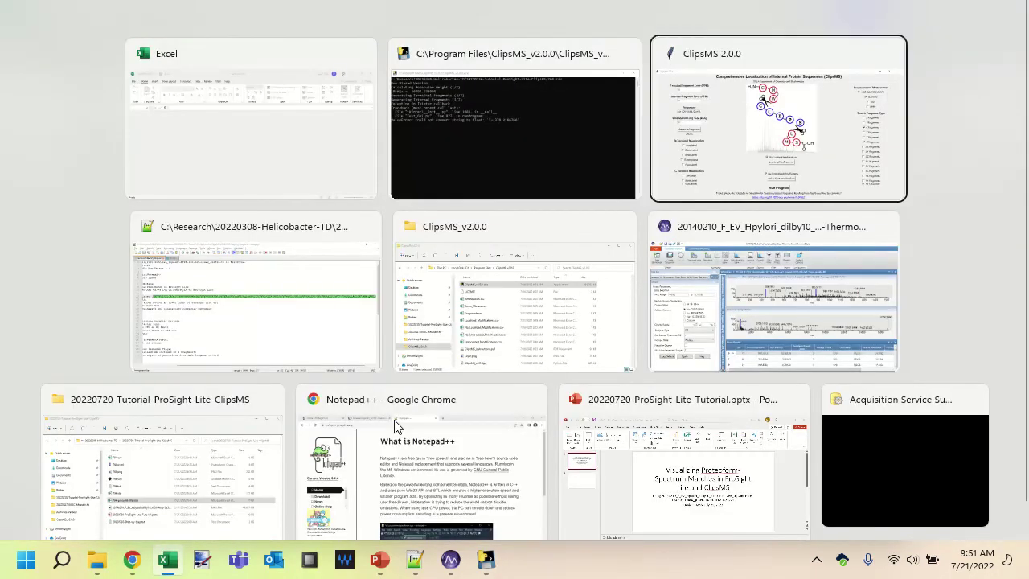
key("alt+Tab")
key("alt+Tab")
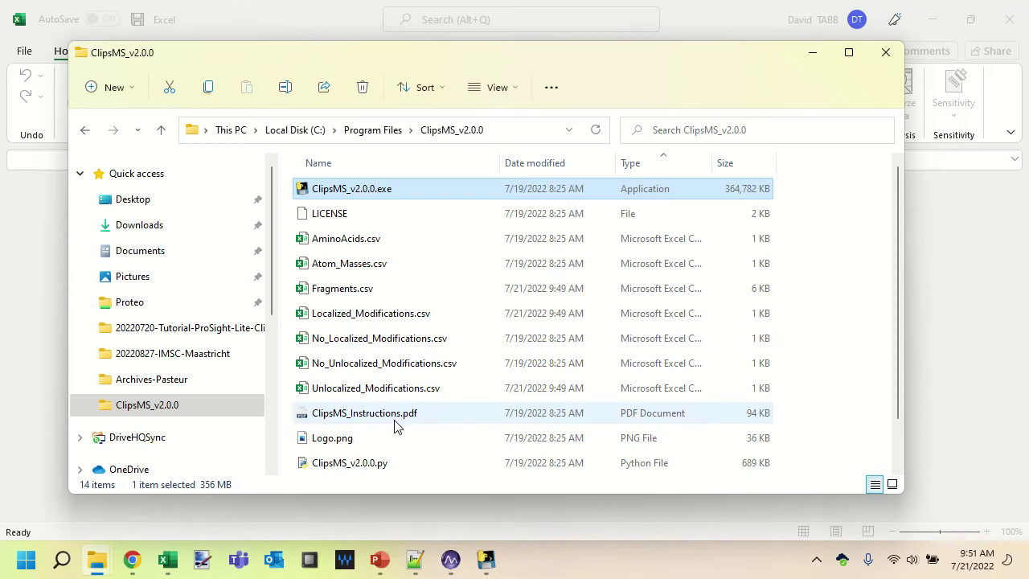
key("alt+Tab")
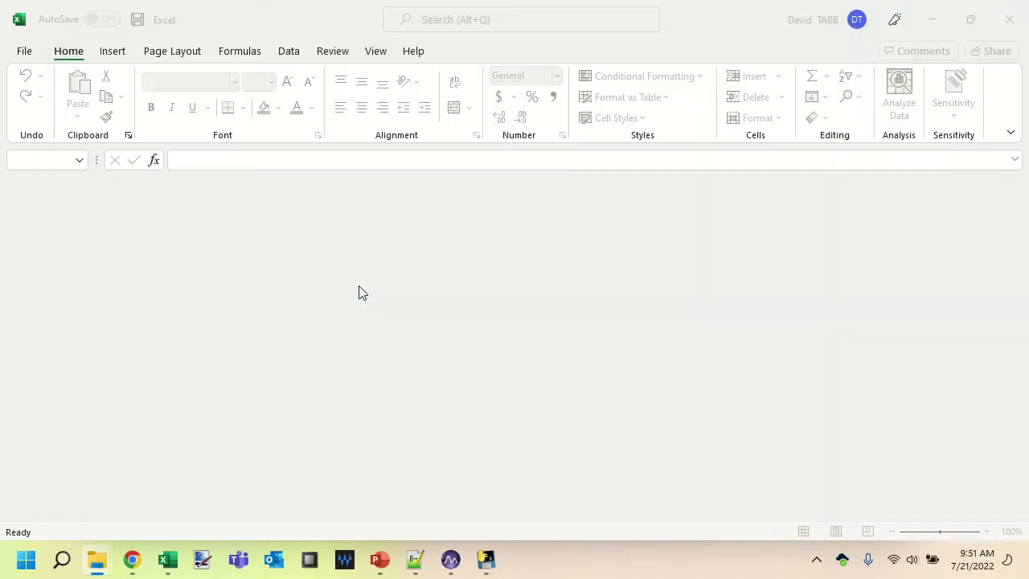
key("alt+Tab")
key("alt+Tab")
key("alt+Tab")
key("alt+Tab")
key("alt+Tab")
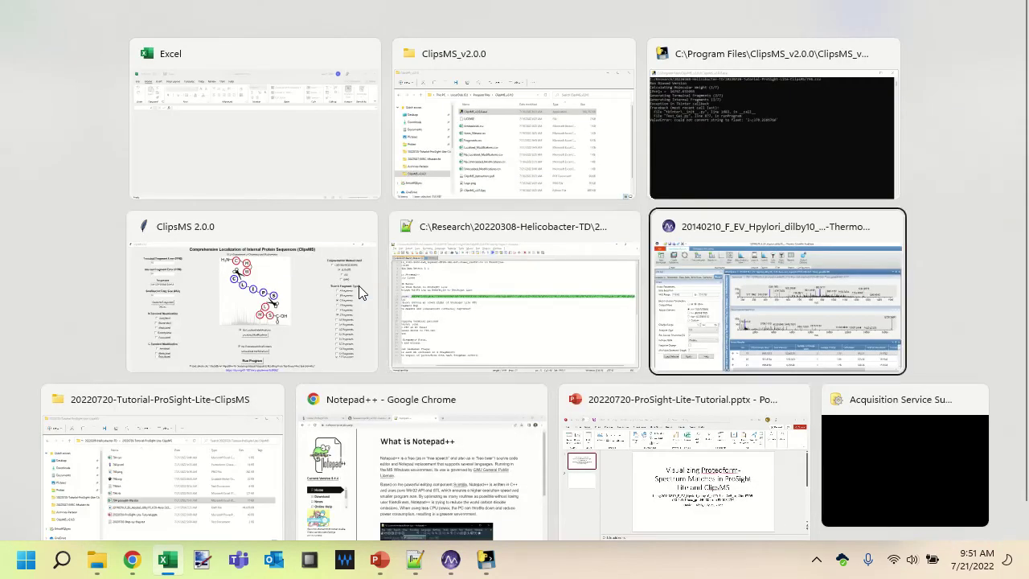
key("alt+Tab")
key("alt+Tab")
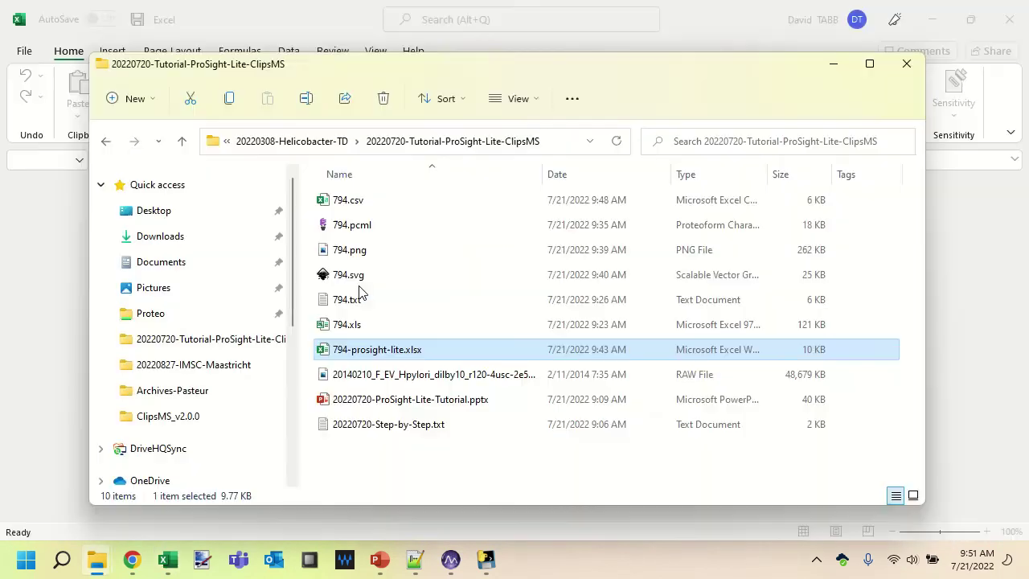
left_click(340, 201)
left_click_drag(340, 205, 47, 215)
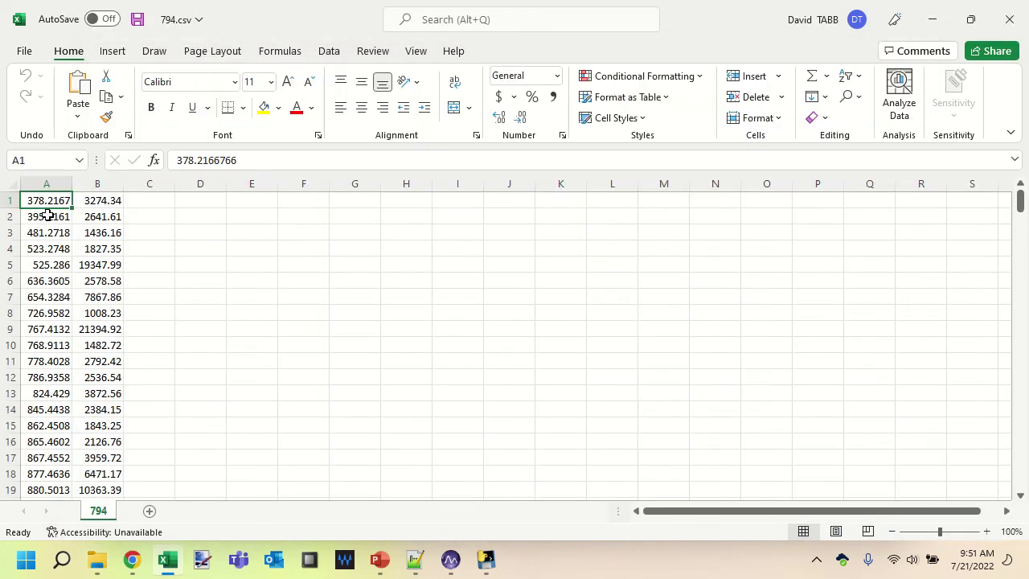
- Compare the value named in the ClipsMS console error with the first cell of 794.csv in Excel
key("alt+Tab")
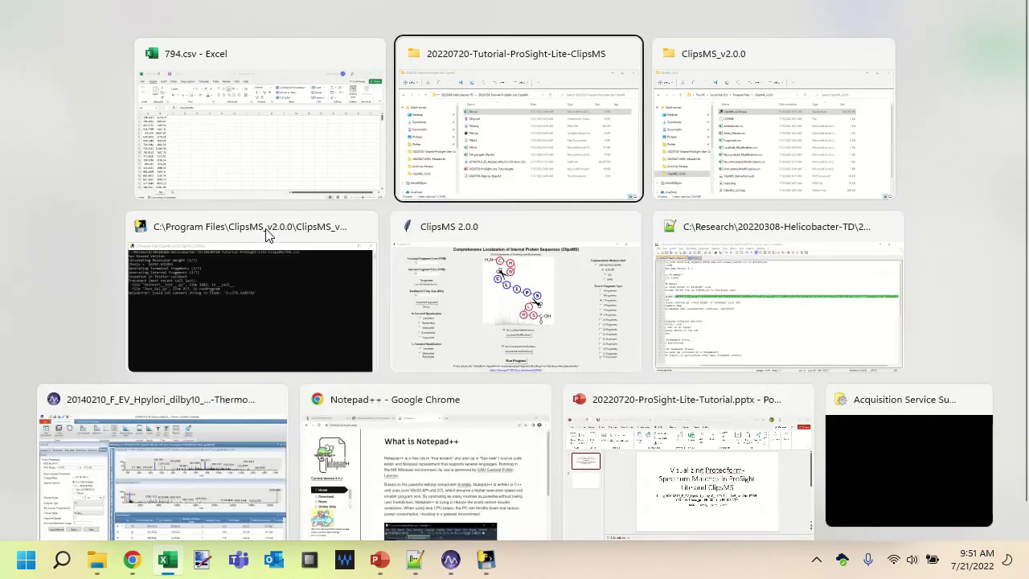
key("Tab")
key("Tab")
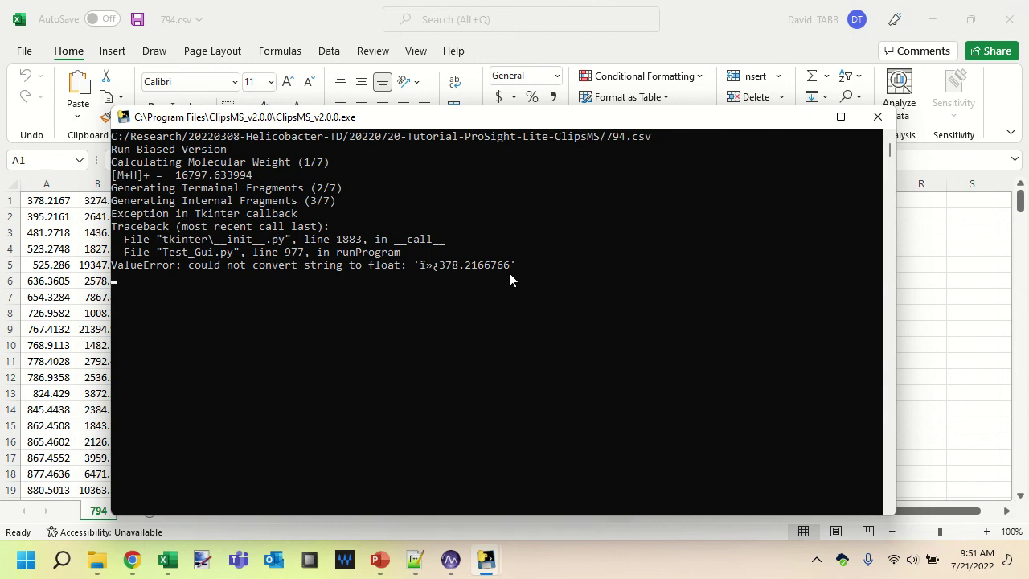
left_click(46, 197)
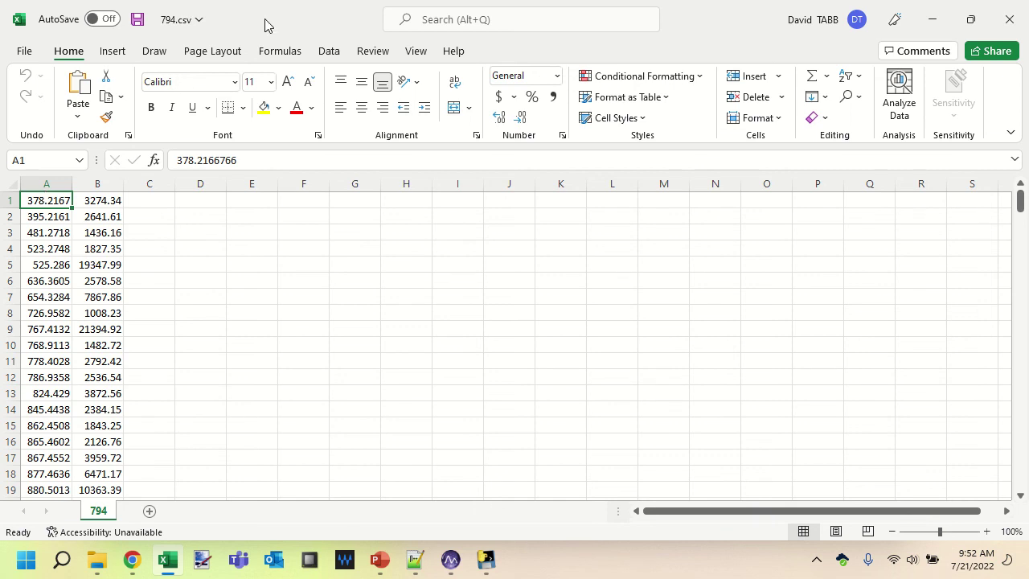
- Close 794.csv, minimize Excel and bring the 20220720-Tutorial-ProSight-Lite-ClipsMS folder to the front
key("ctrl+w")
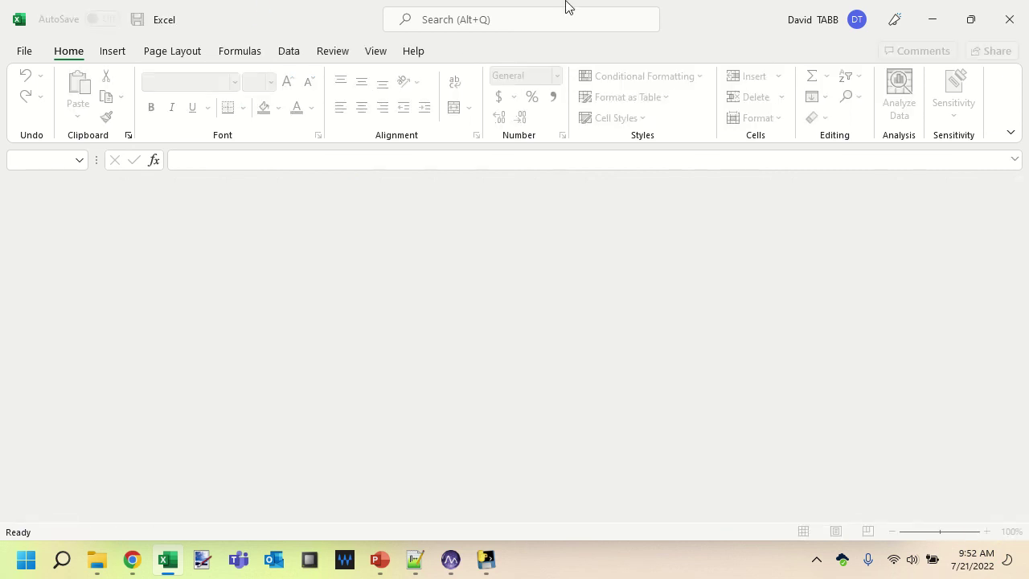
left_click(932, 27)
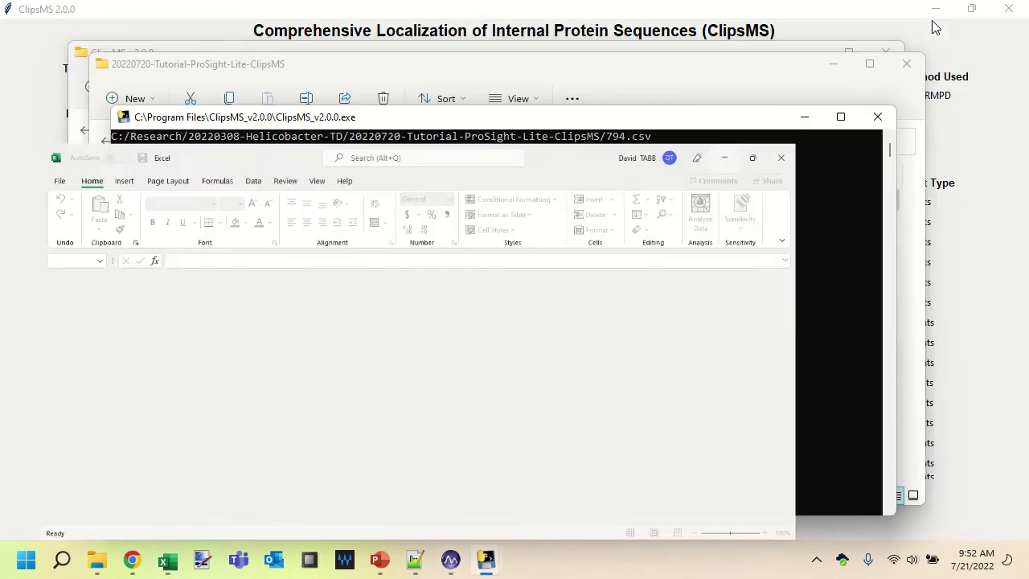
left_click(620, 73)
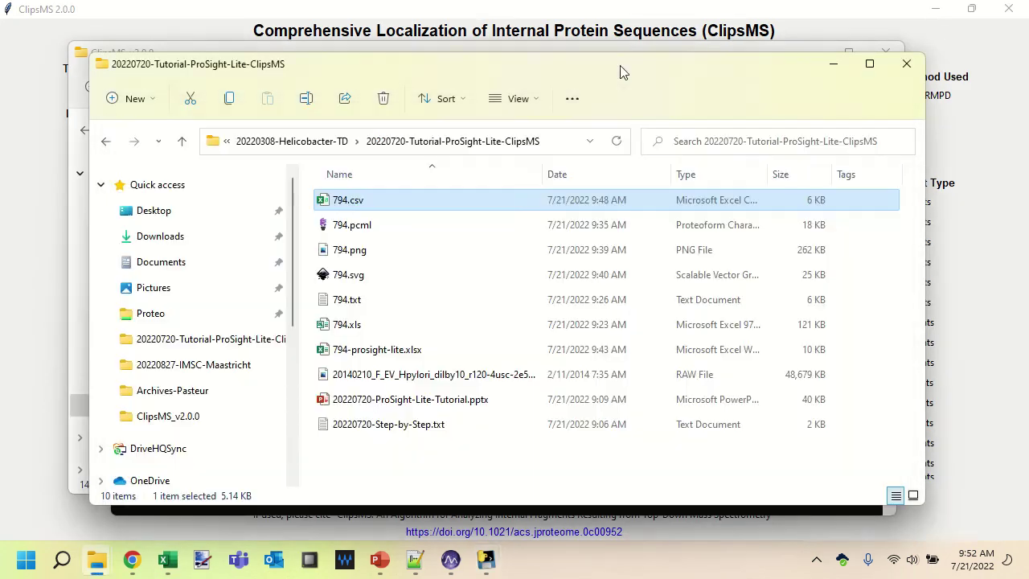
- Move the 20220720-Tutorial-ProSight-Lite-ClipsMS folder window aside and open its 794.csv in Notepad++ to inspect the raw text
left_click_drag(620, 72, 809, 118)
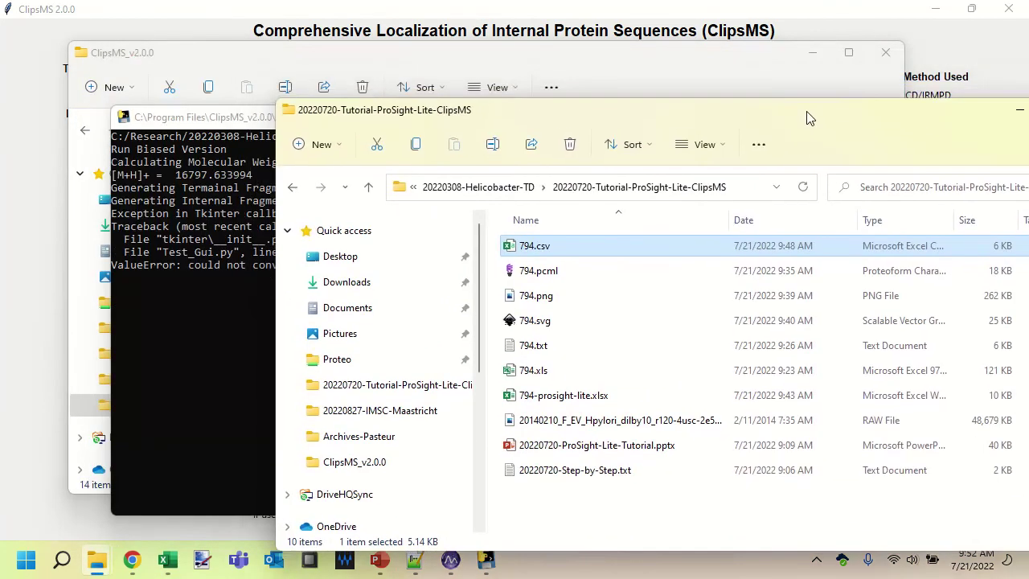
left_click(415, 562)
key("alt+Tab")
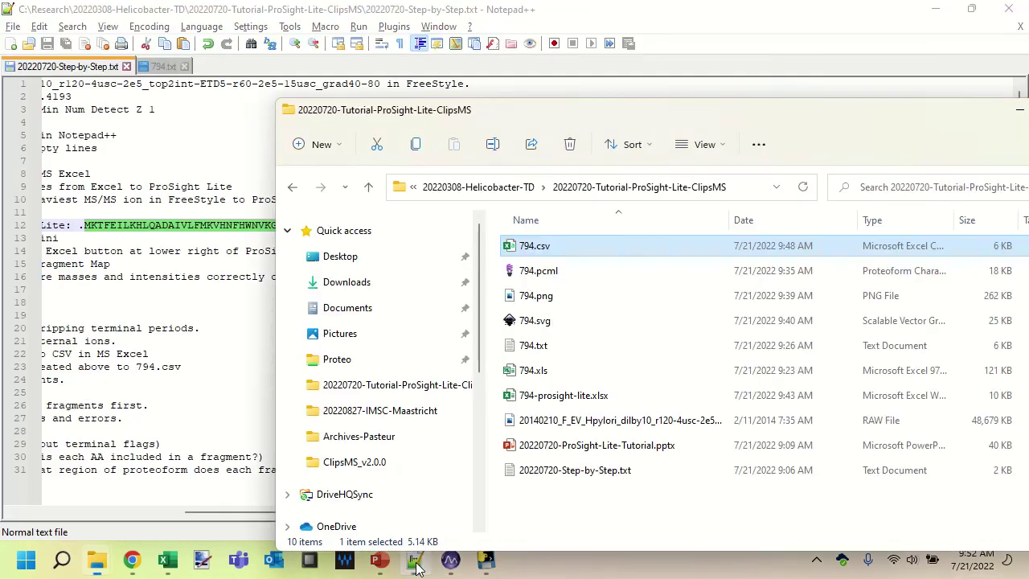
left_click_drag(530, 247, 173, 164)
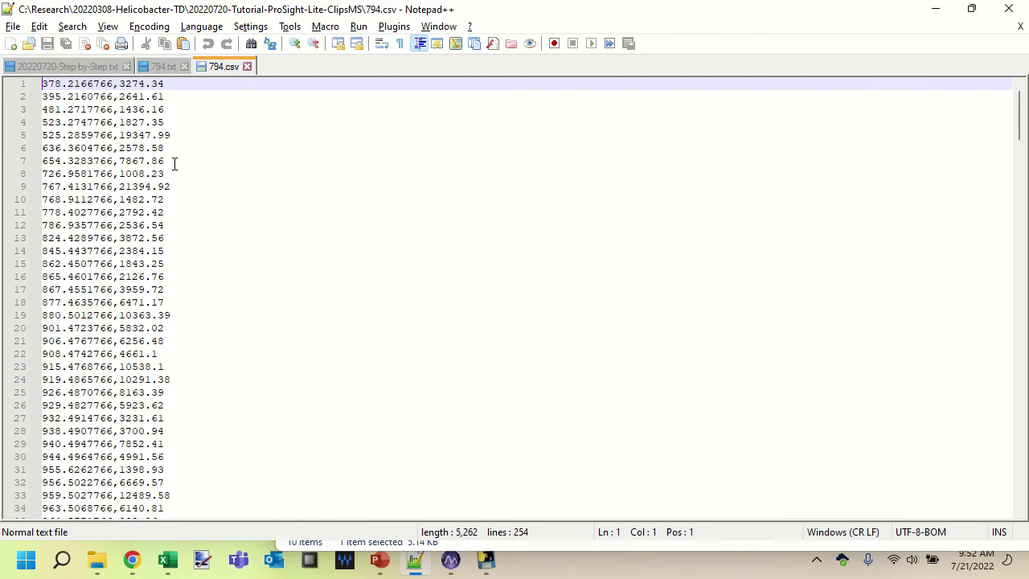
key("Right")
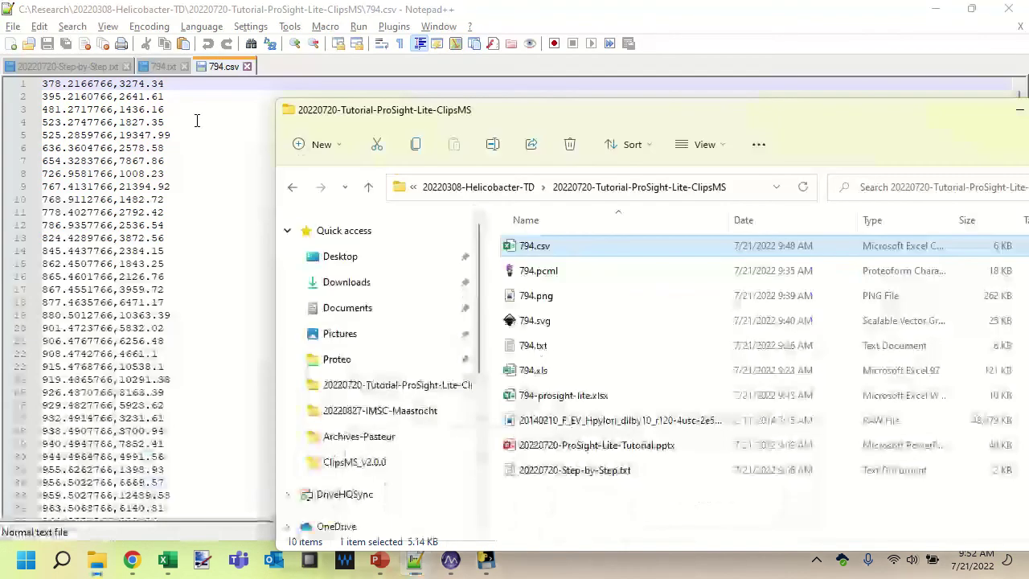
- Create a new text document in the 20220720-Tutorial-ProSight-Lite-ClipsMS folder and name it irritated.csv, accepting the extension change
right_click(576, 511)
key("Up")
key("Up")
key("Right")
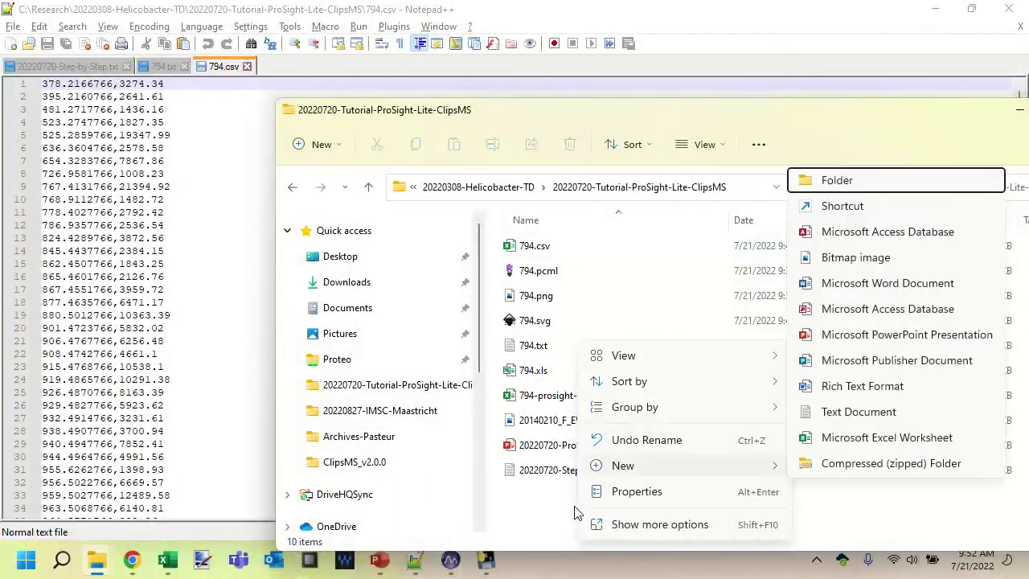
key("Up")
key("Up")
key("Up")
key("Return")
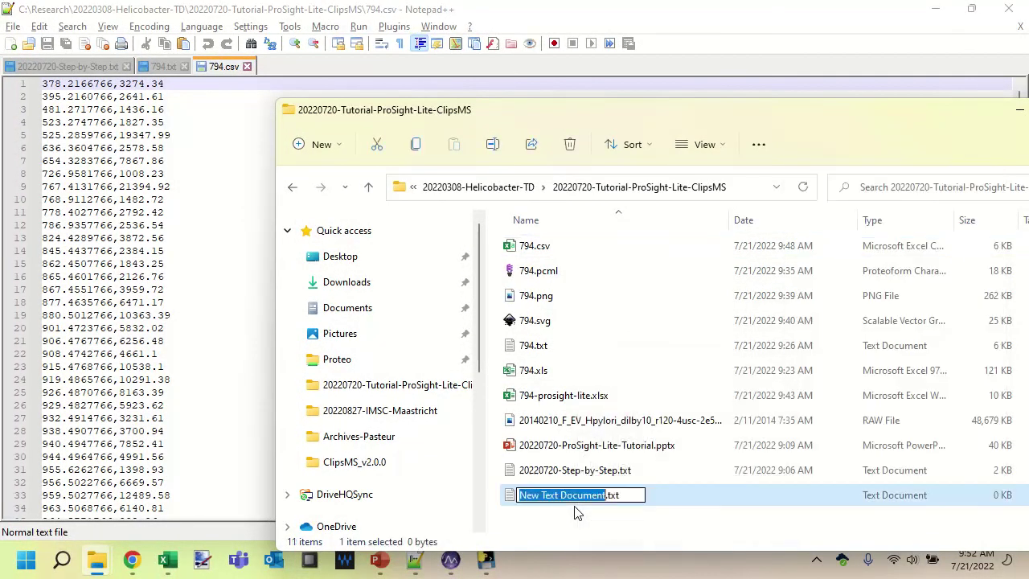
type("irritated.")
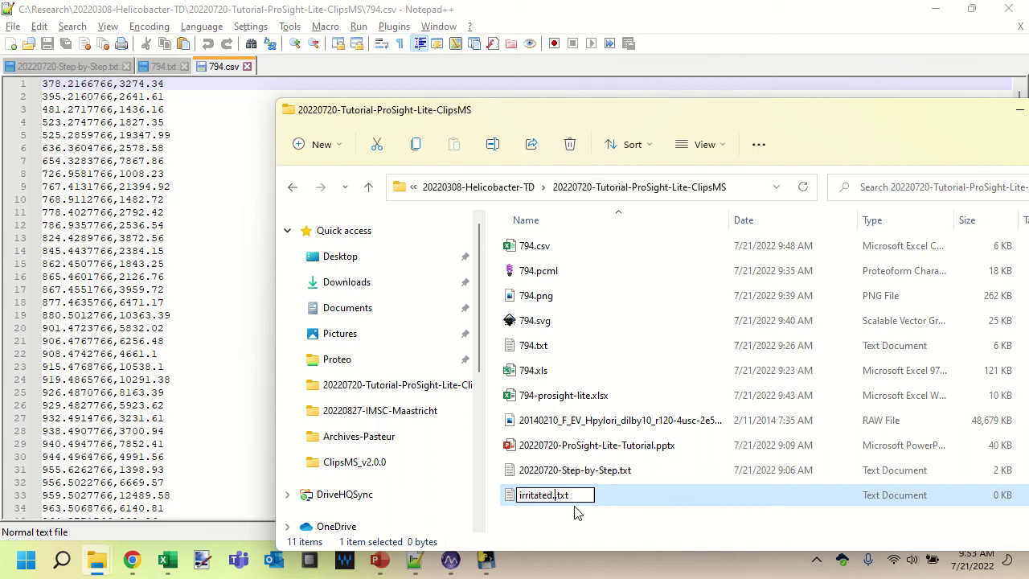
key("shift+End")
type(".csv")
key("Return")
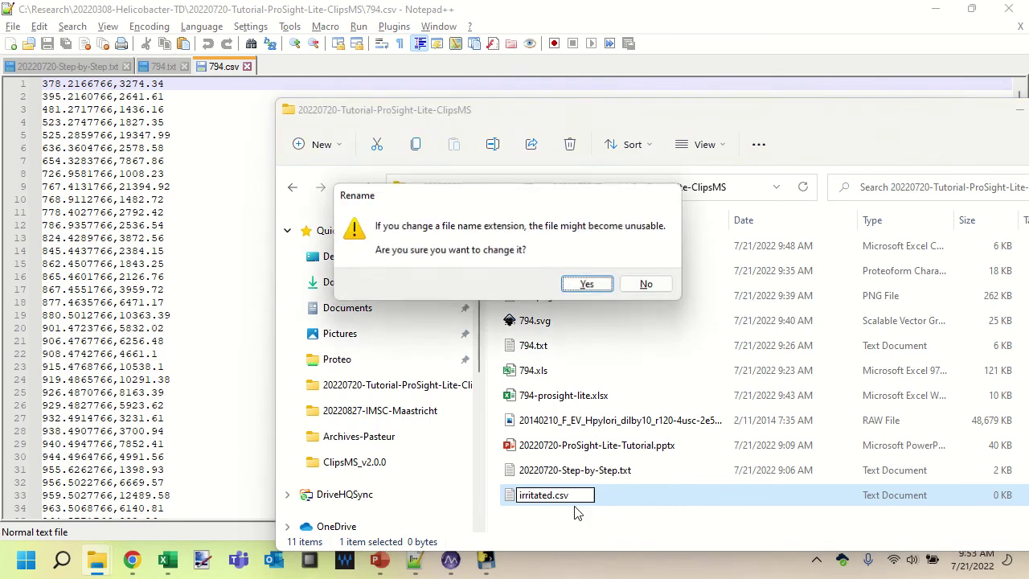
left_click(587, 285)
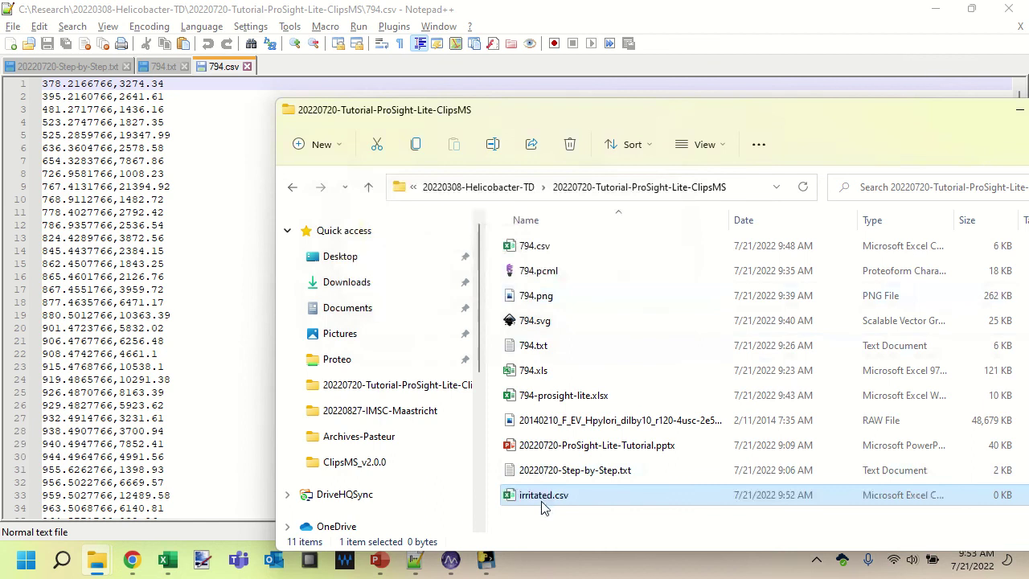
- Open irritated.csv in Notepad++, copy the entire contents of 794.csv into it and save it
left_click(155, 197)
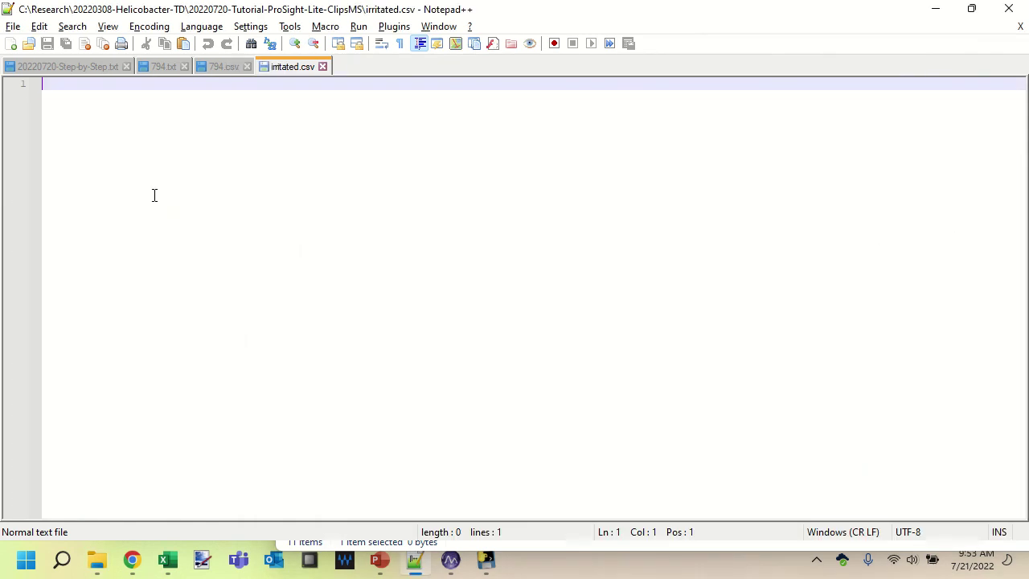
left_click(219, 67)
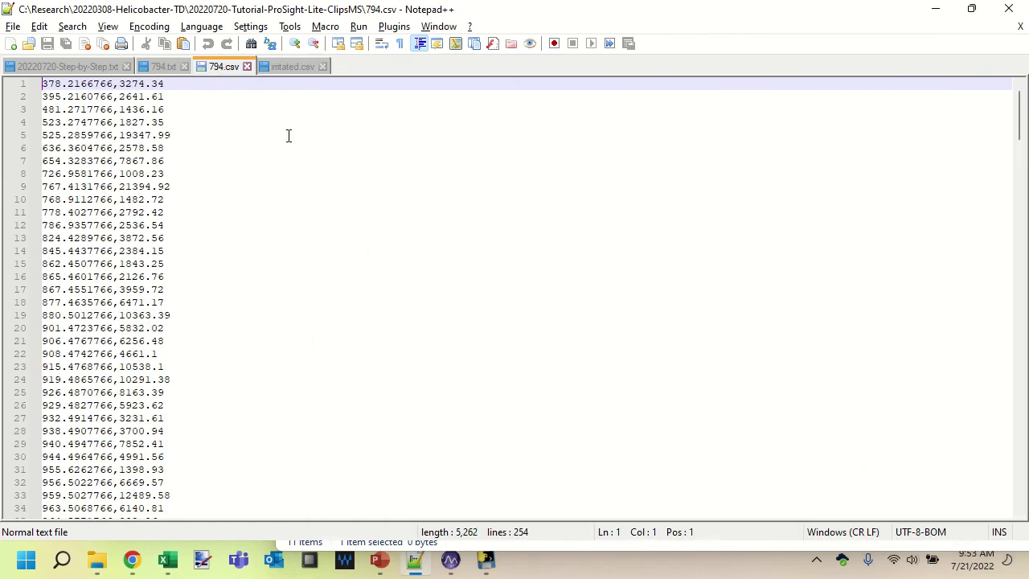
key("ctrl+a")
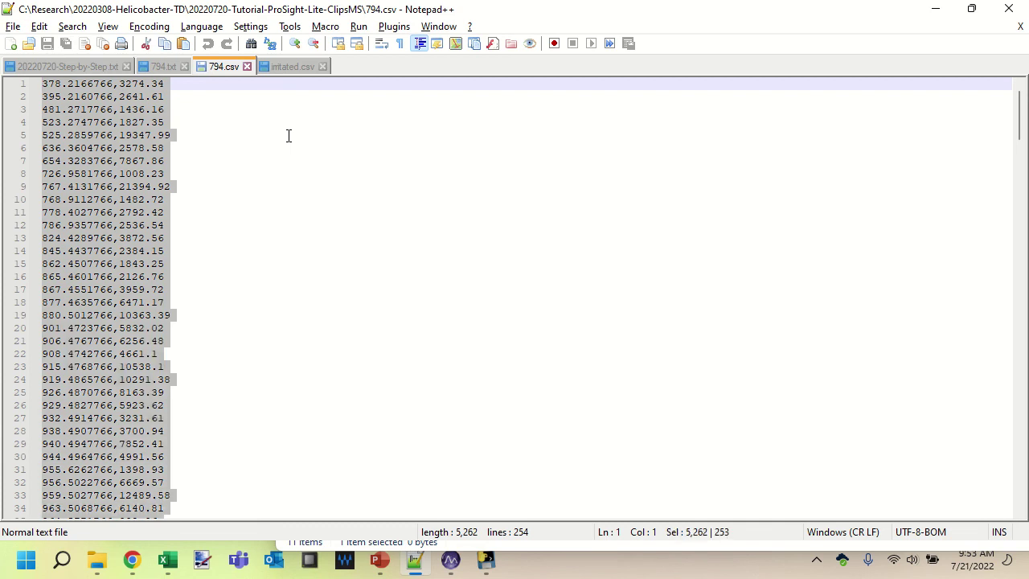
left_click(284, 67)
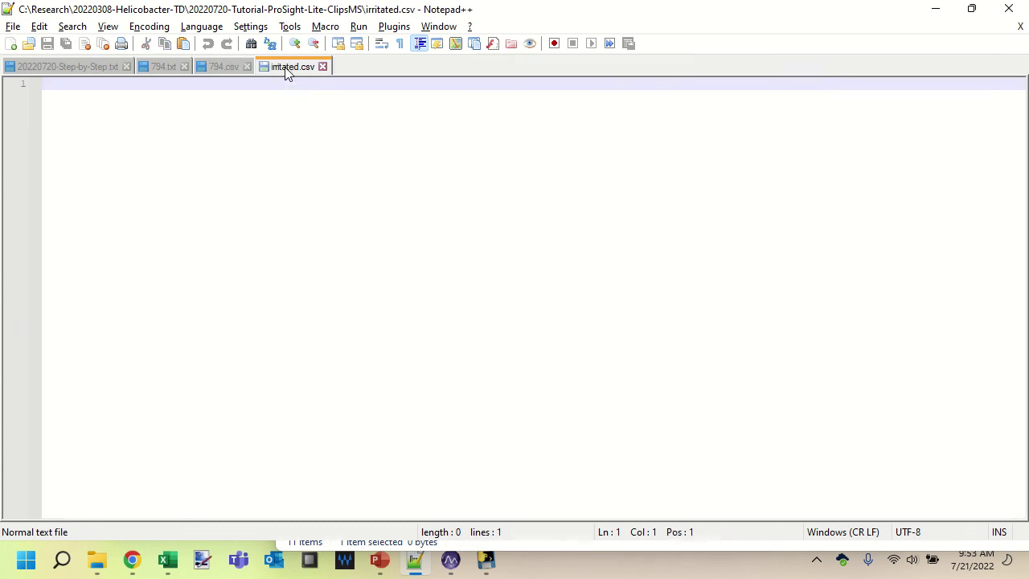
key("ctrl+v")
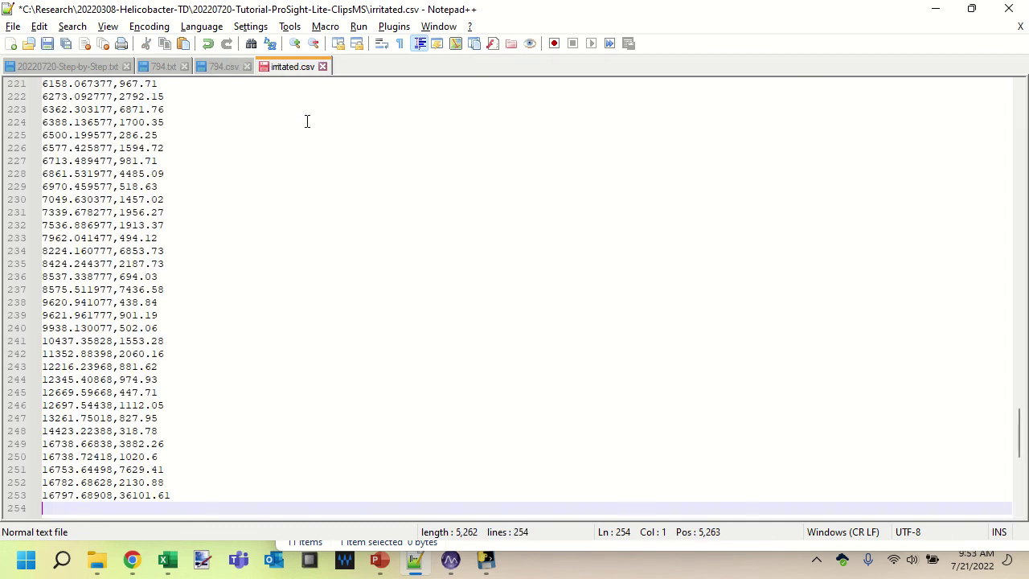
key("ctrl+s")
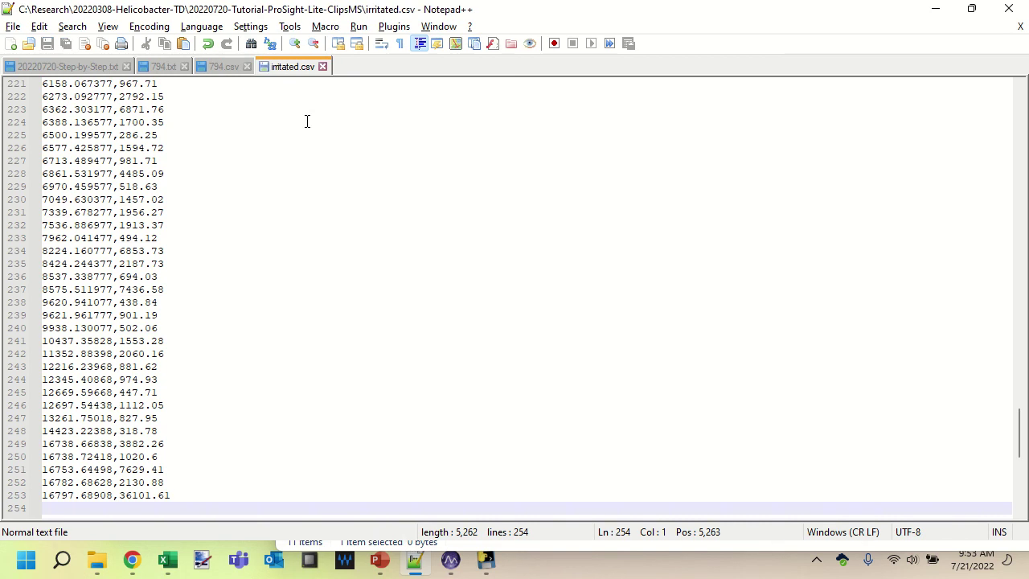
- Switch to ClipsMS and load irritated.csv as the observed fragments file
key("alt+Tab")
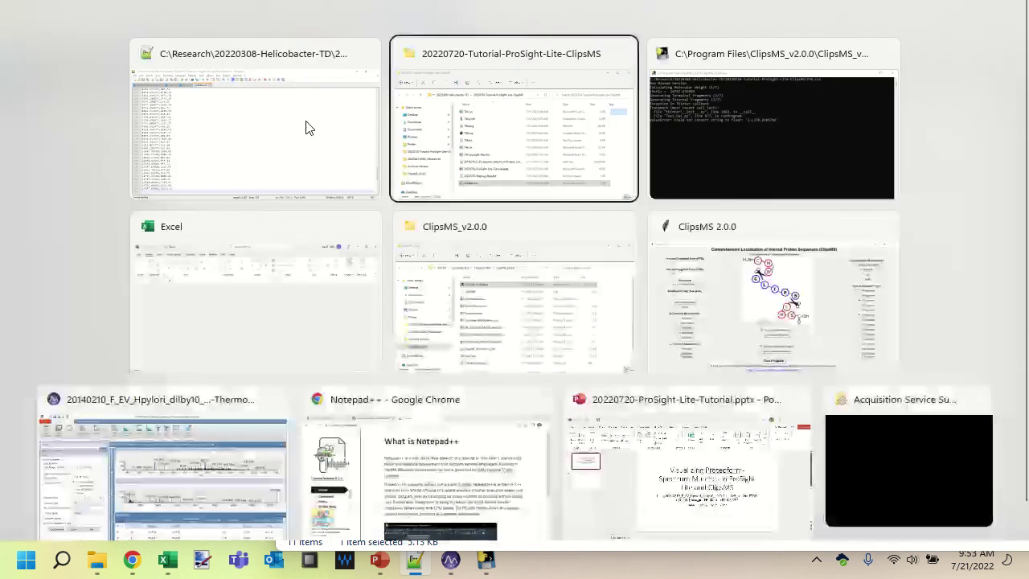
key("alt+Tab")
key("alt+Tab")
key("alt+Tab")
key("alt+Tab")
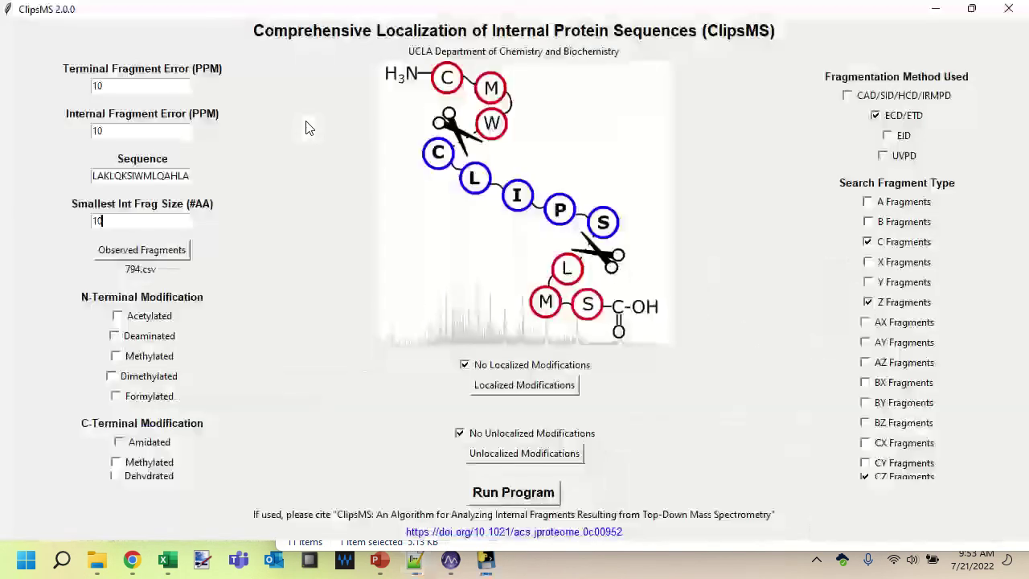
left_click(132, 254)
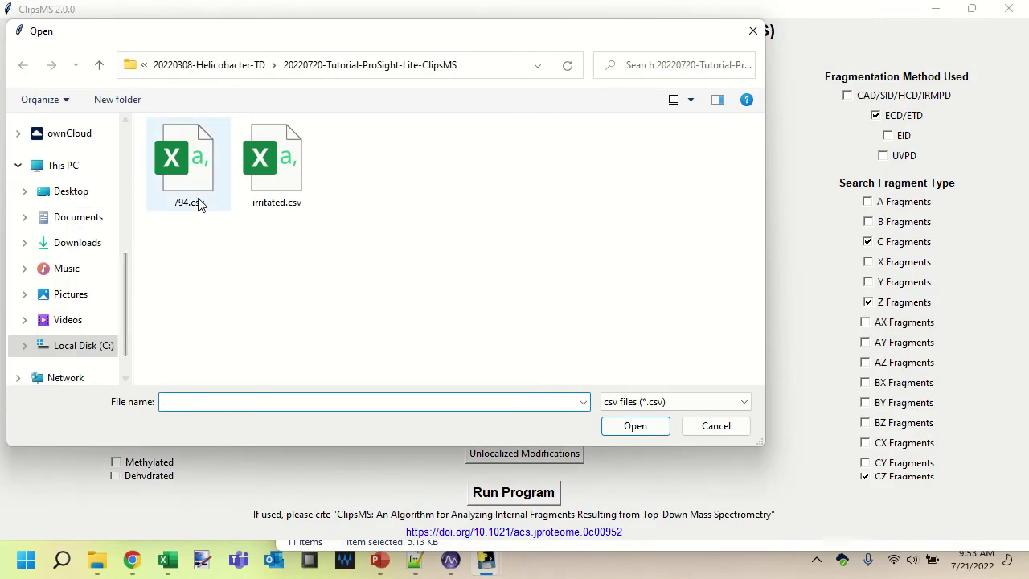
left_click(273, 185)
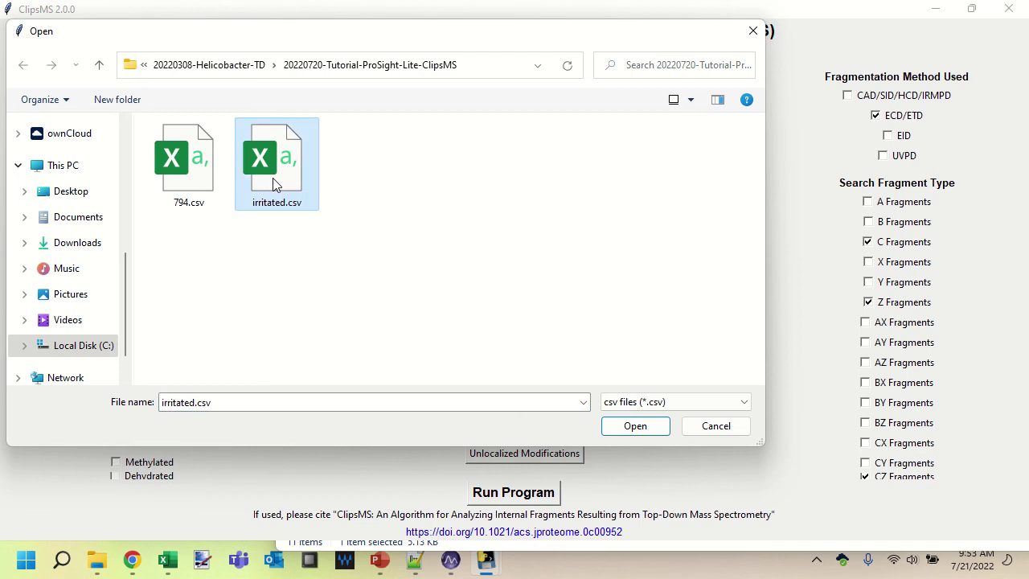
left_click(642, 427)
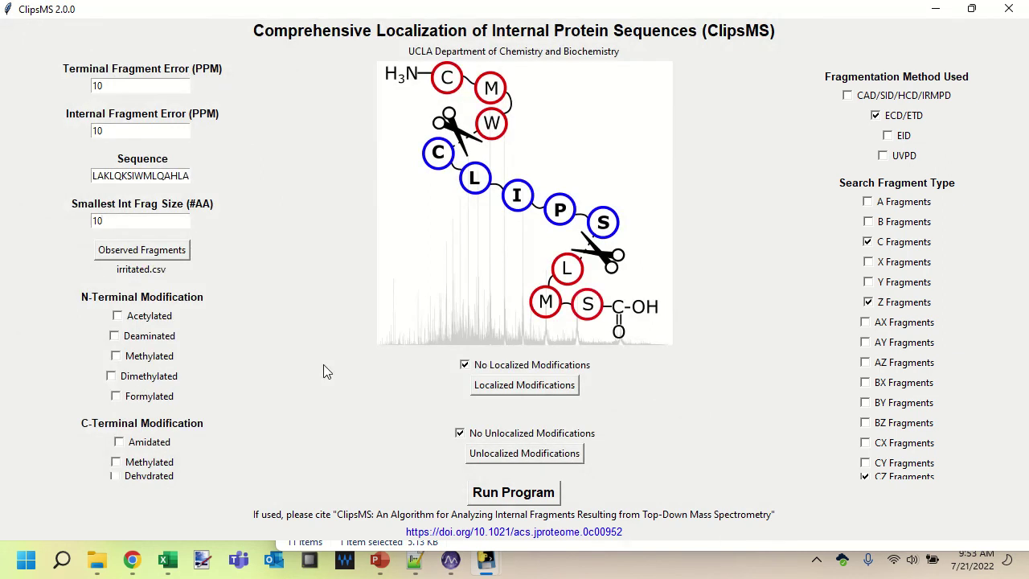
- Run the ClipsMS analysis with terminal fragments assigned first and switch to its console to follow the progress
left_click(502, 493)
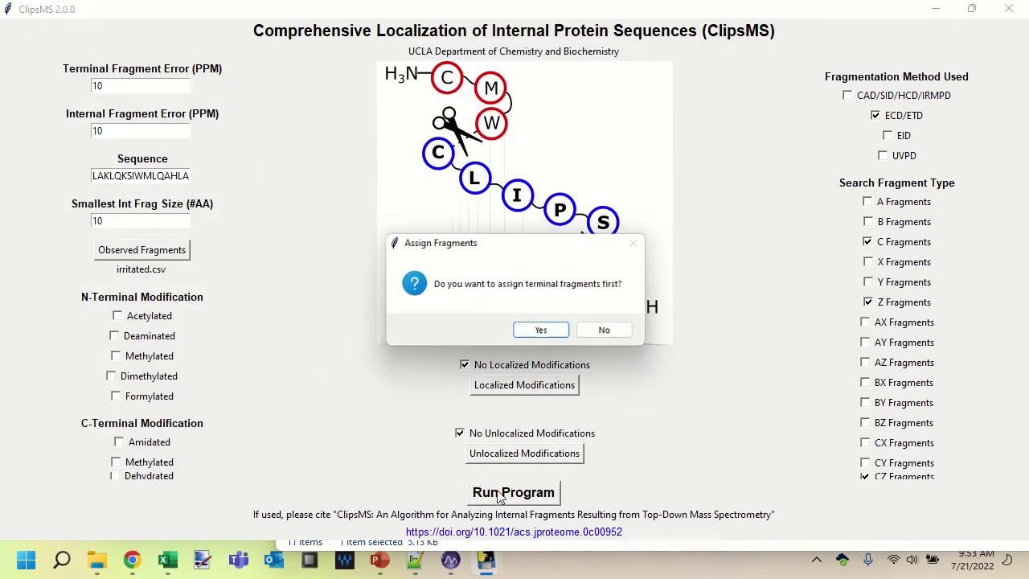
left_click(553, 332)
key("alt+Tab")
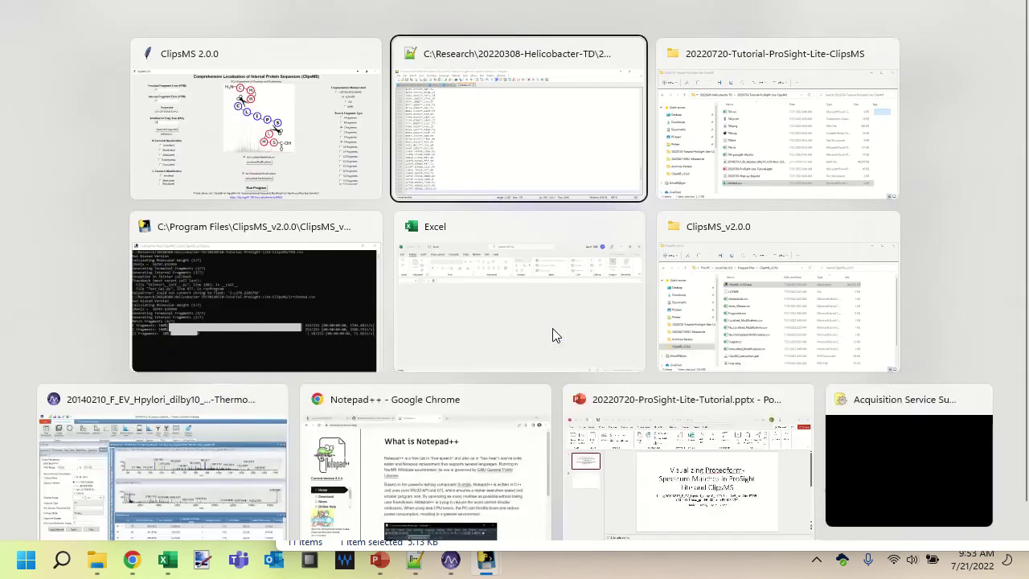
key("Tab")
key("Tab")
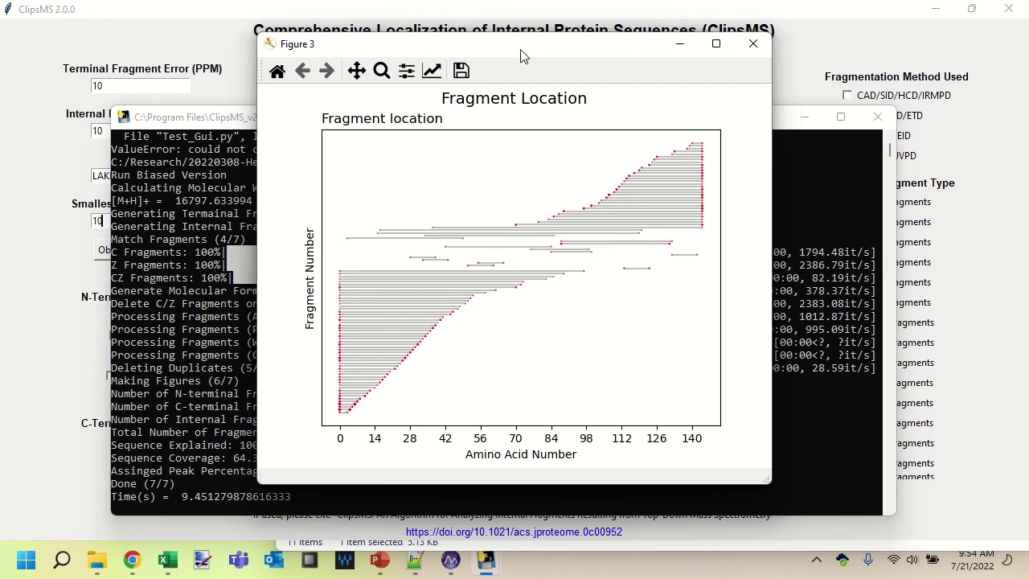
- Spread out the fragment location, cleavage sites and sequence coverage figure windows so each plot can be viewed
left_click_drag(515, 49, 269, 23)
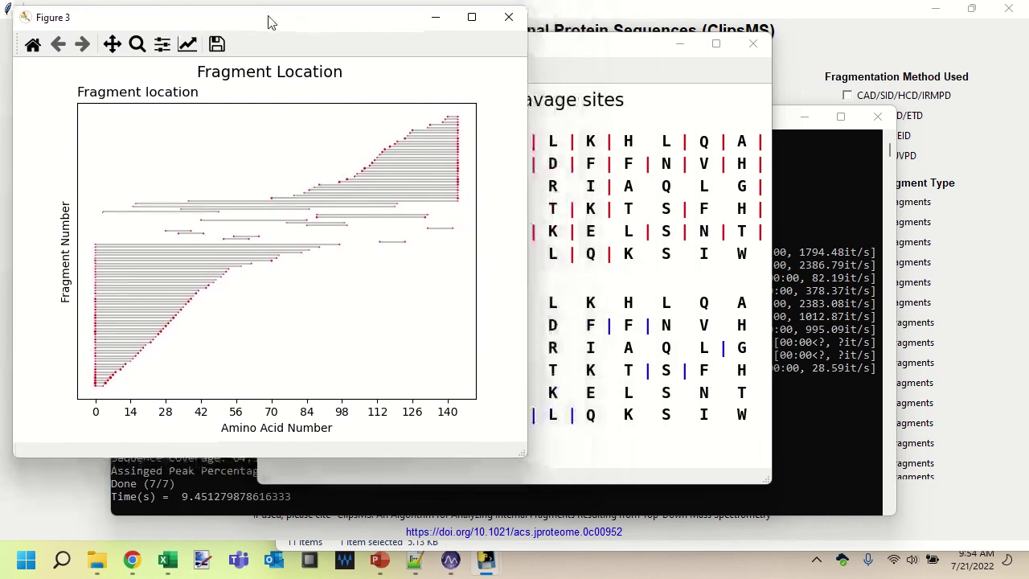
left_click(566, 52)
left_click_drag(566, 52, 818, 22)
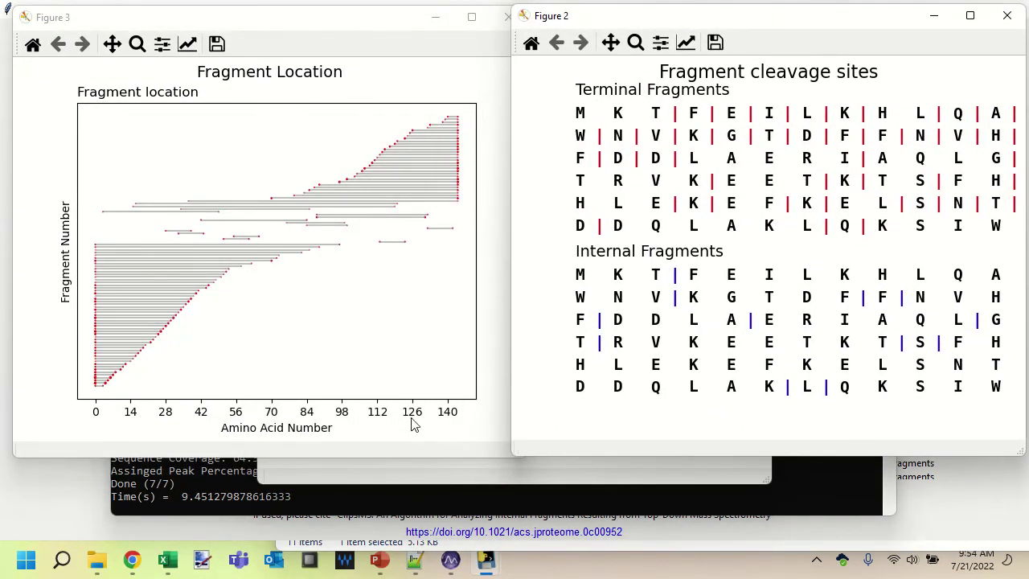
left_click(432, 479)
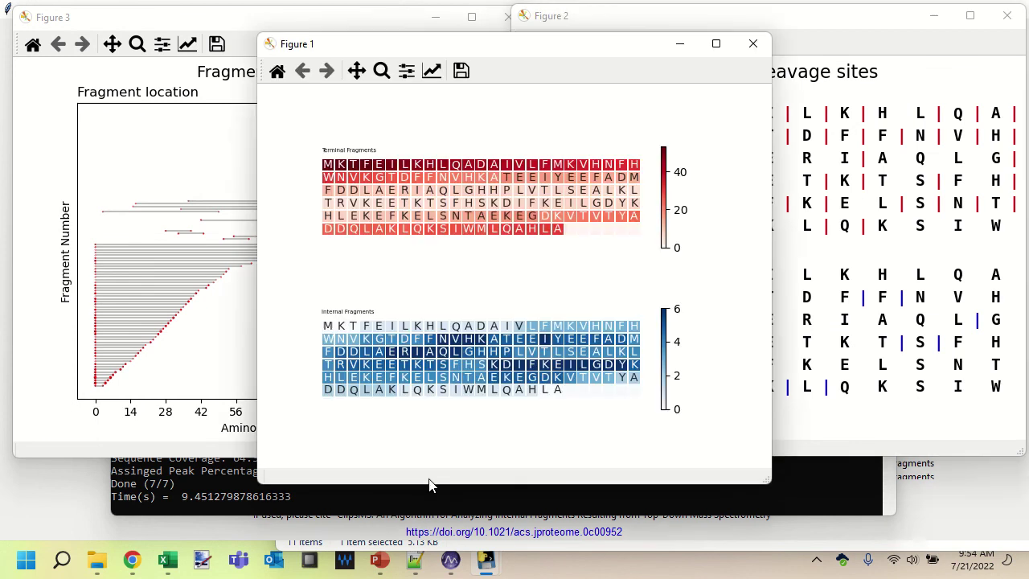
left_click_drag(500, 57, 496, 117)
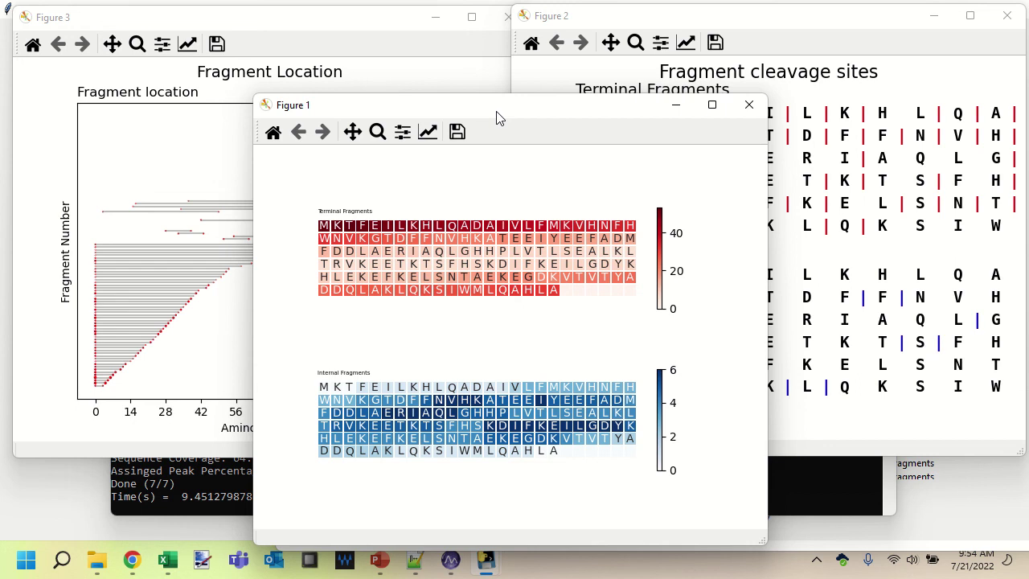
- Examine the cleavage sites, fragment location and residue coverage figures, comparing terminal with internal fragments
left_click(741, 22)
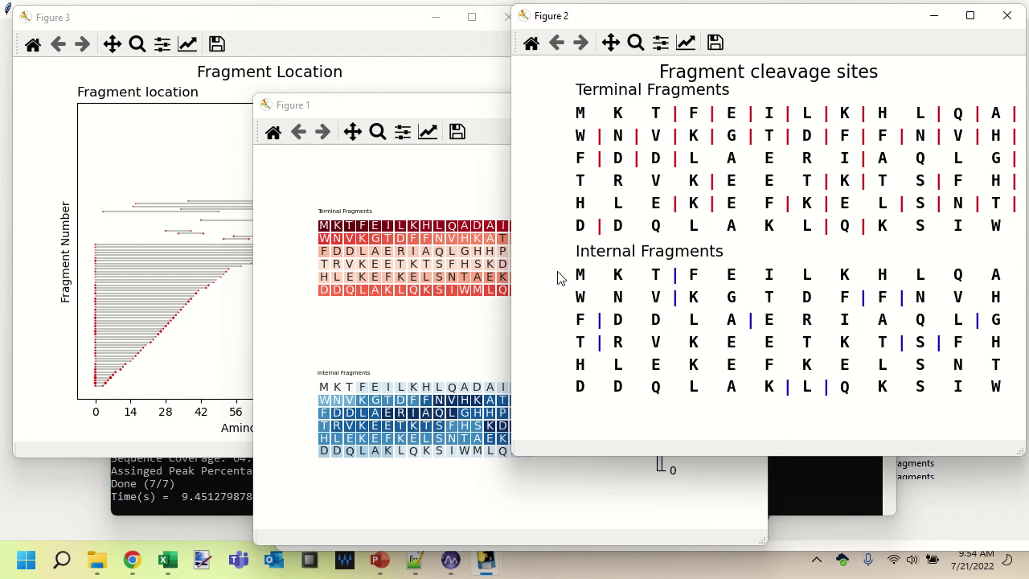
left_click(325, 21)
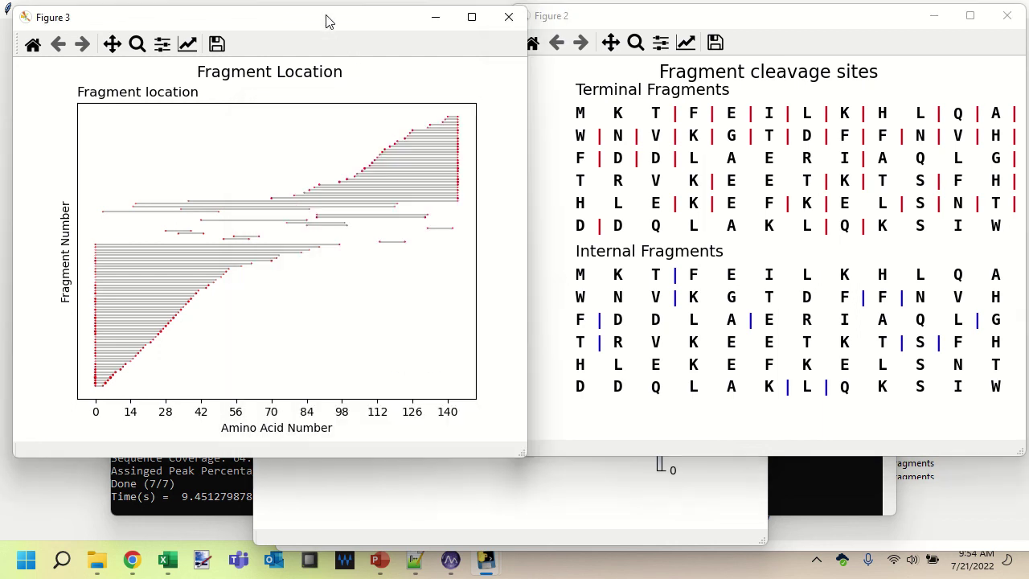
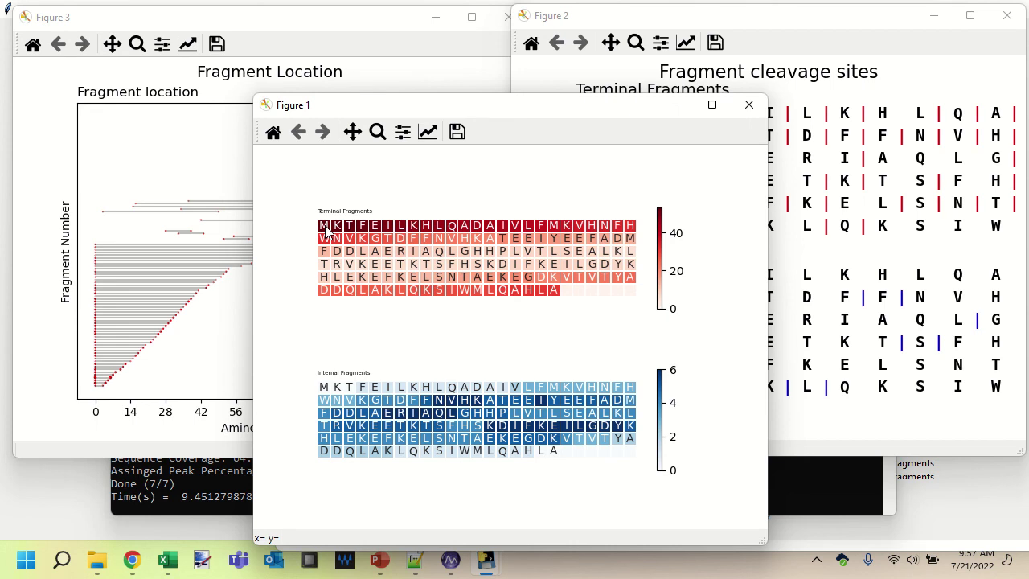
left_click(251, 20)
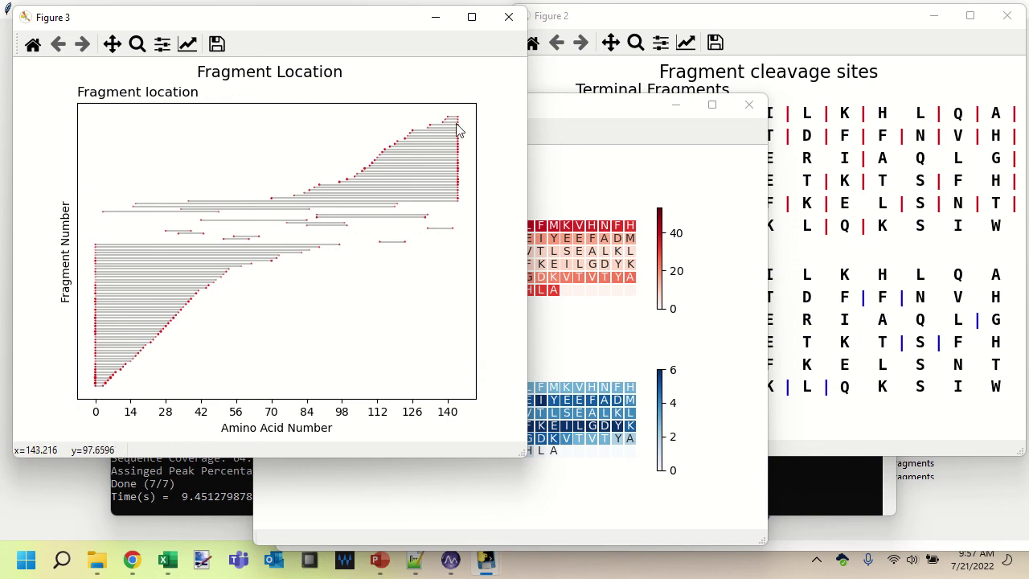
left_click(558, 106)
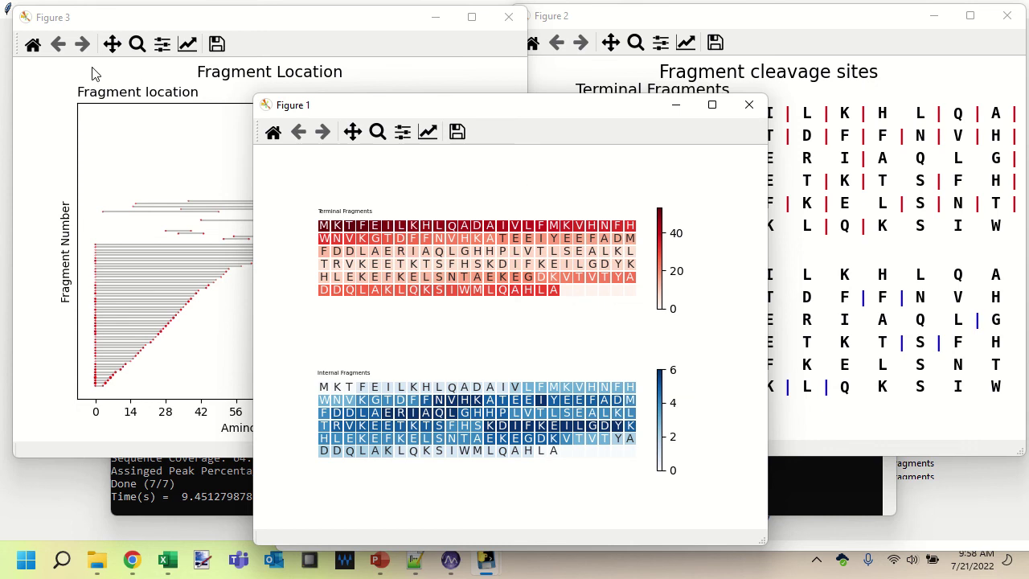
- Check which image file formats the Fragment Location figure can be saved in, then cancel without saving
left_click(53, 85)
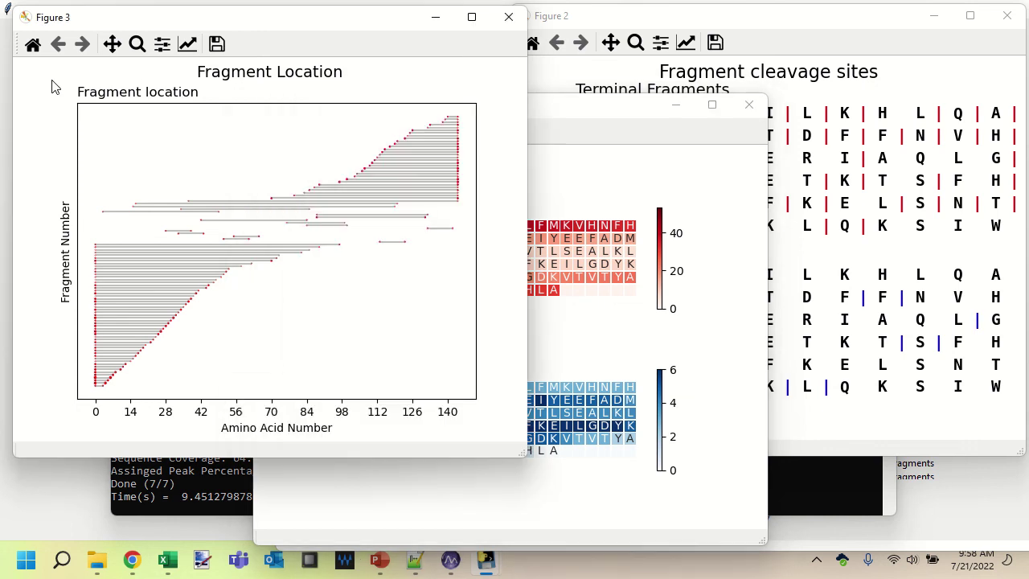
left_click(217, 44)
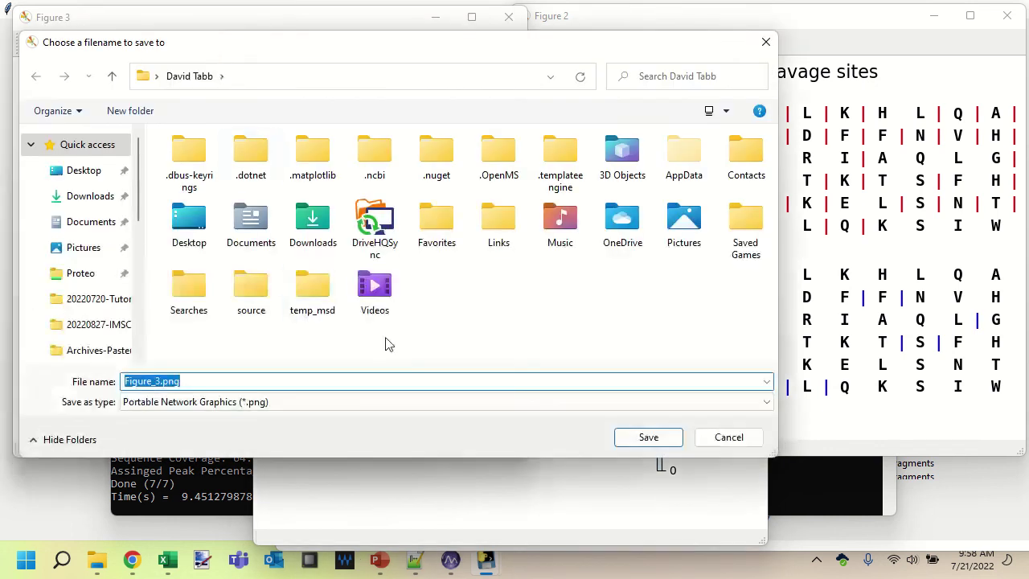
left_click(418, 406)
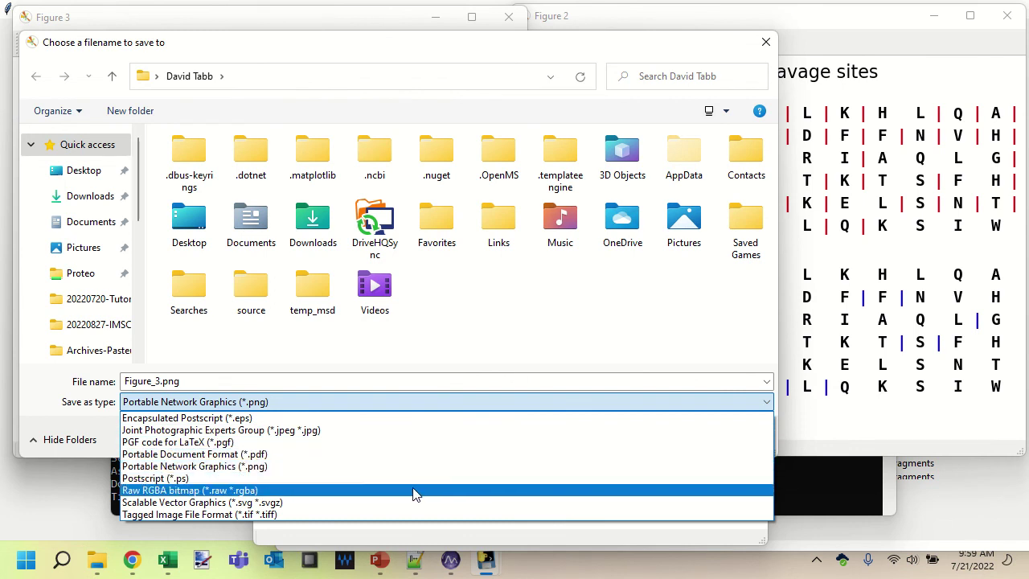
left_click(488, 332)
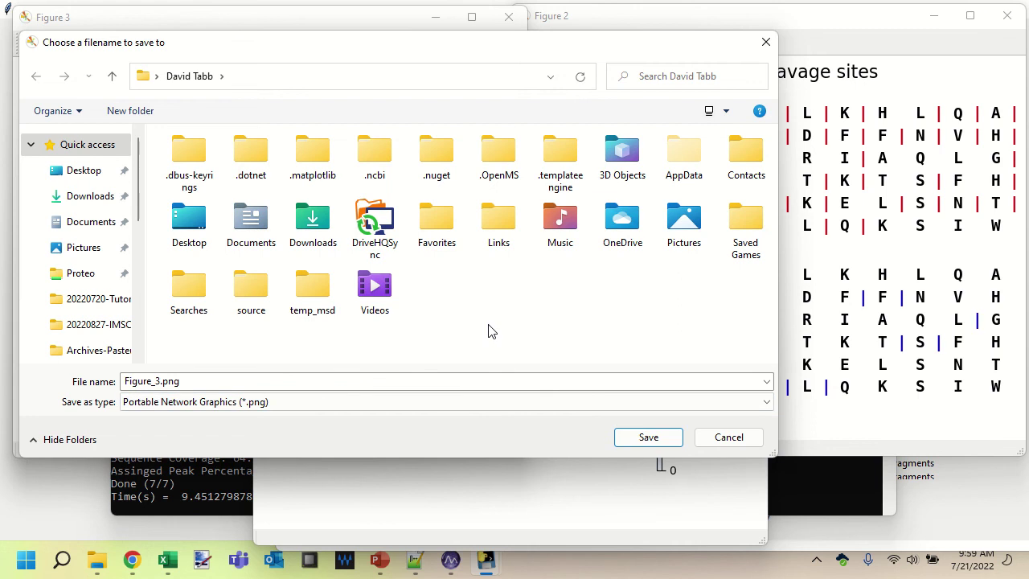
left_click(727, 439)
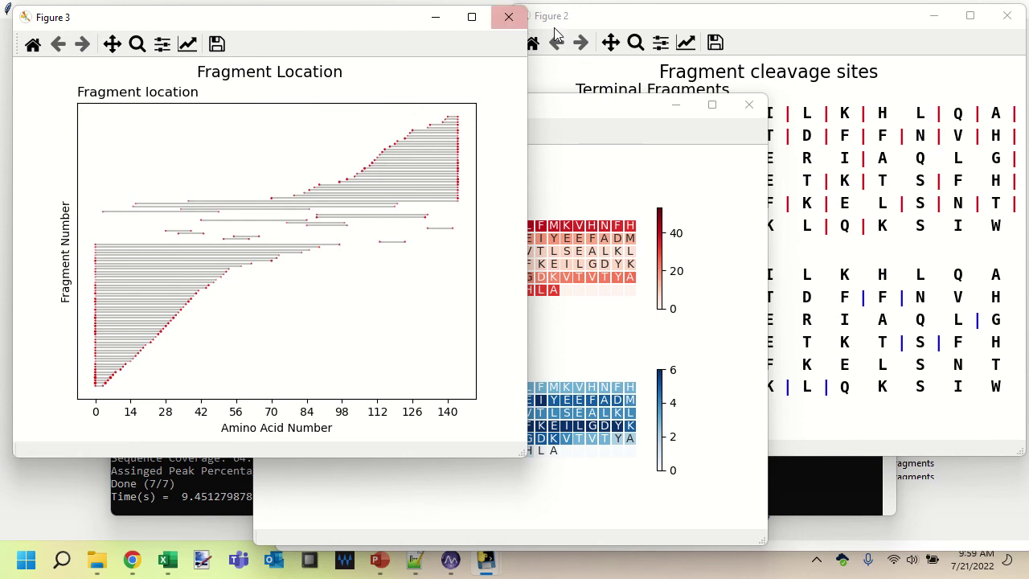
- Close the fragment location, residue coverage and cleavage sites figure windows
left_click(508, 17)
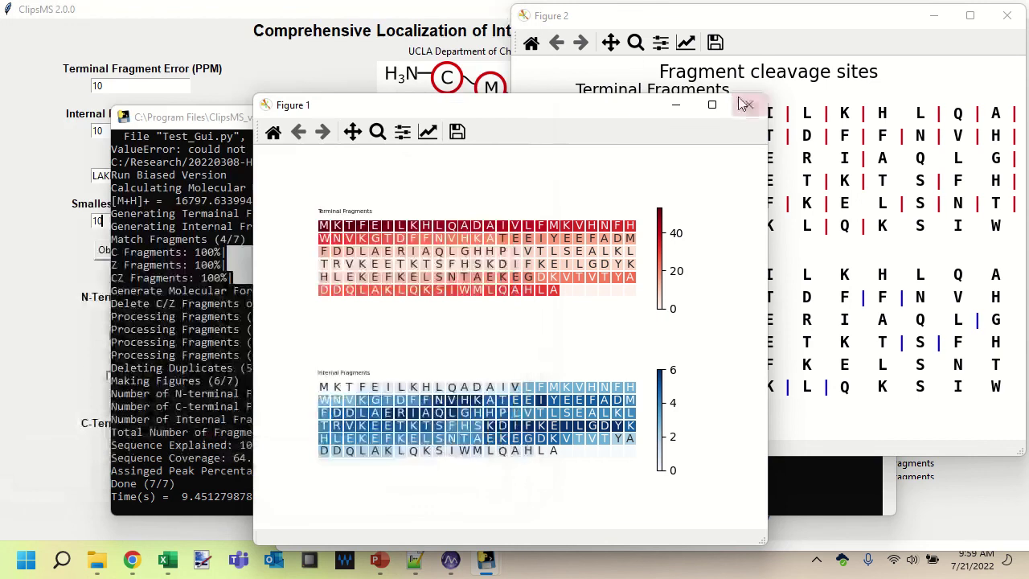
left_click(745, 105)
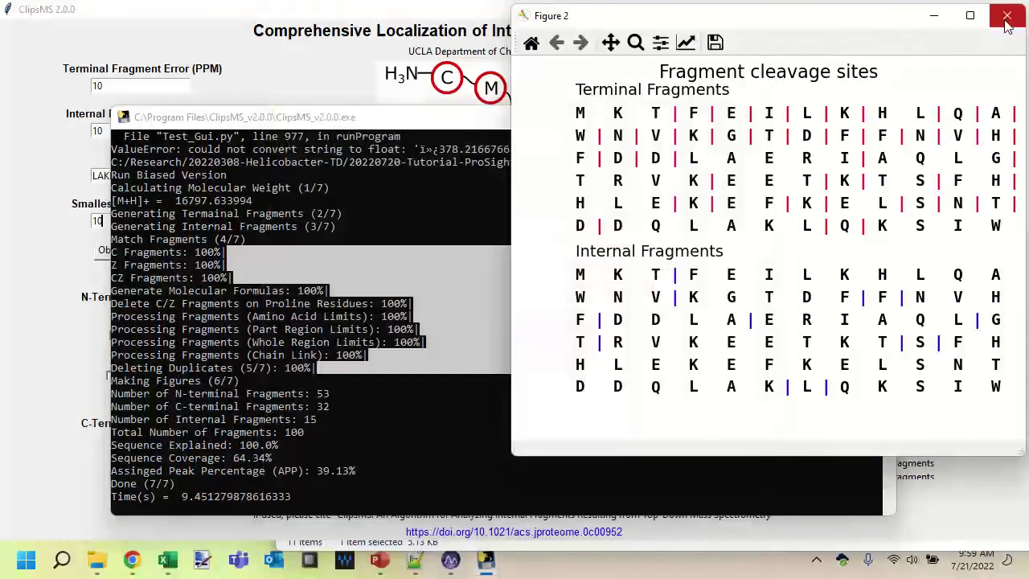
left_click(1006, 24)
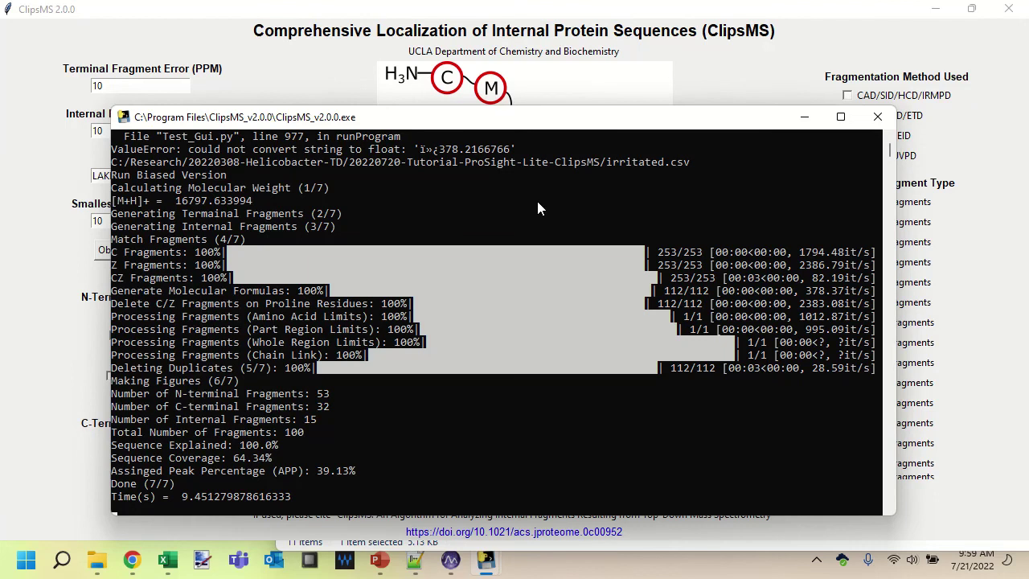
- Switch to the ClipsMS_v2.0.0 program folder, sort its files by date modified and open Matched_Fragments_Final.csv in Excel
key("alt+Tab")
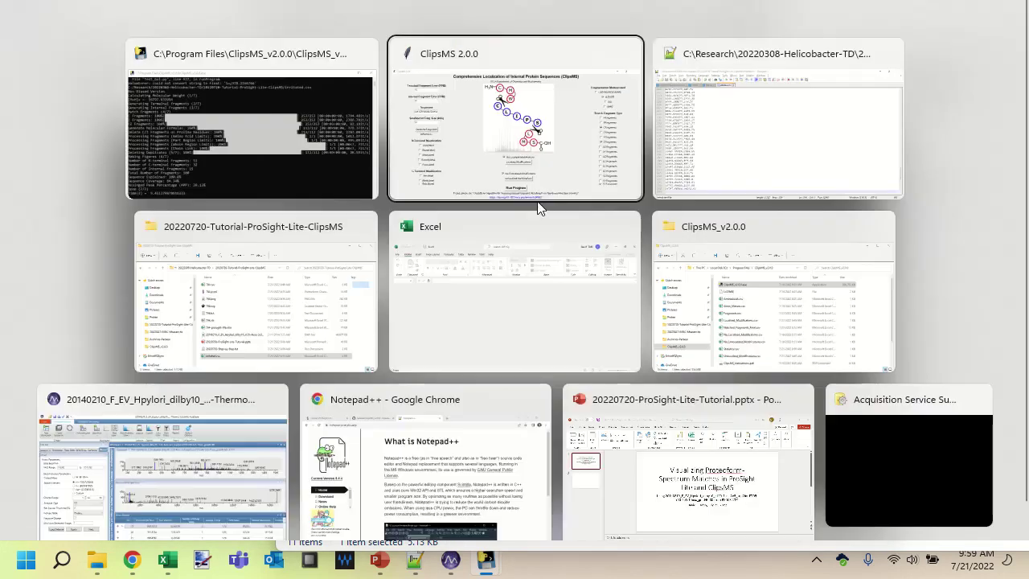
key("alt+Tab")
key("alt+Tab")
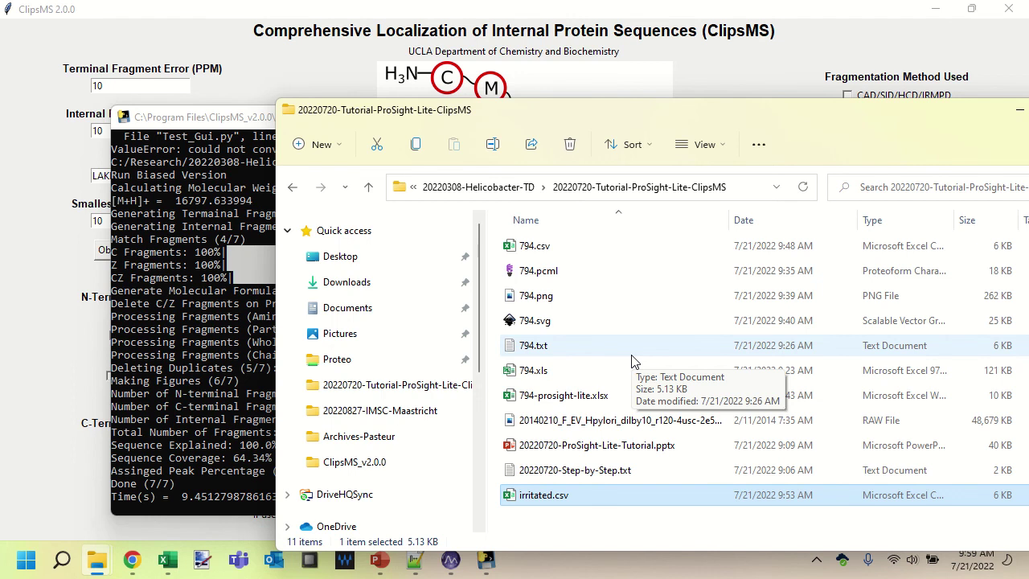
key("alt+Tab")
key("alt+Tab")
key("alt+Tab")
key("alt+Tab")
key("alt+Tab")
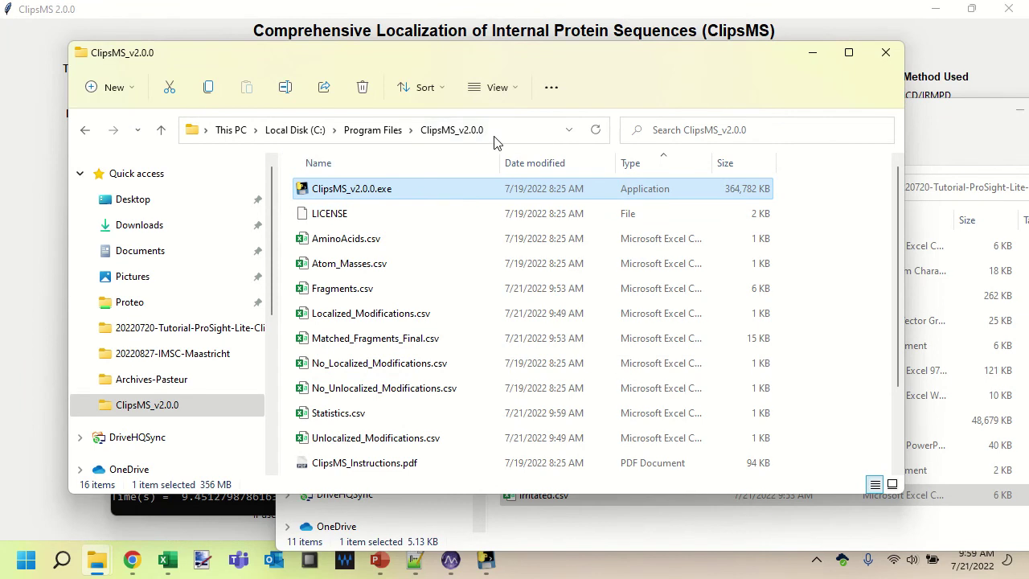
left_click(554, 165)
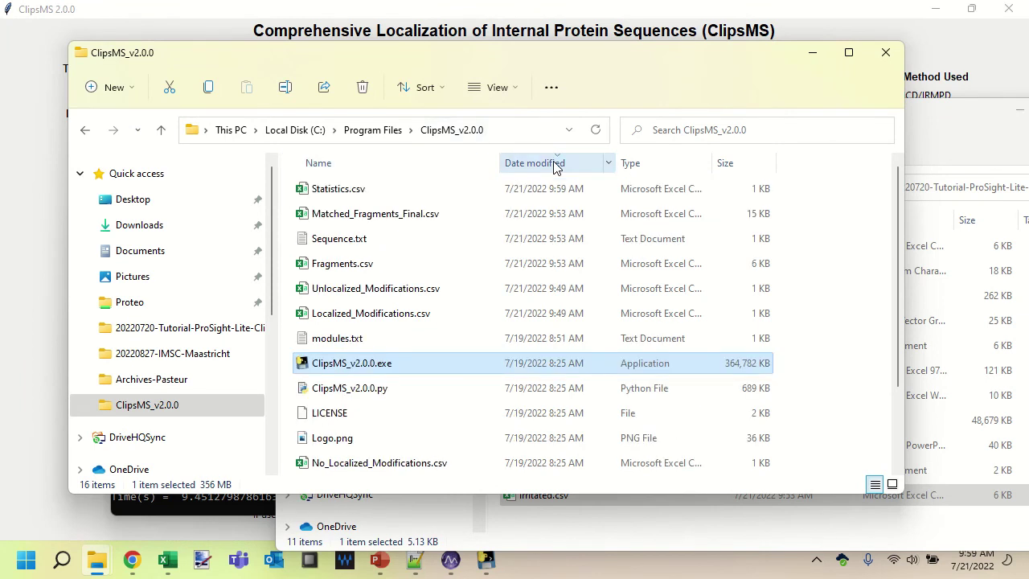
left_click(339, 211)
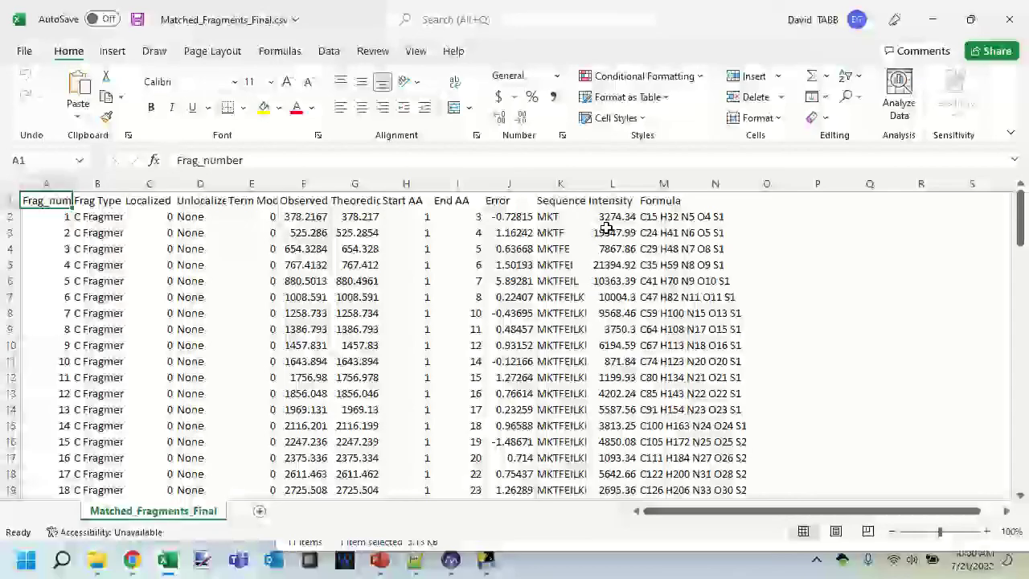
- Look through the rows of the matched fragments table, from the C and Z fragments down to the CZ internal fragments
key("Down")
key("Down")
key("Down")
key("Down")
key("Down")
key("Down")
key("Down")
key("Down")
key("Down")
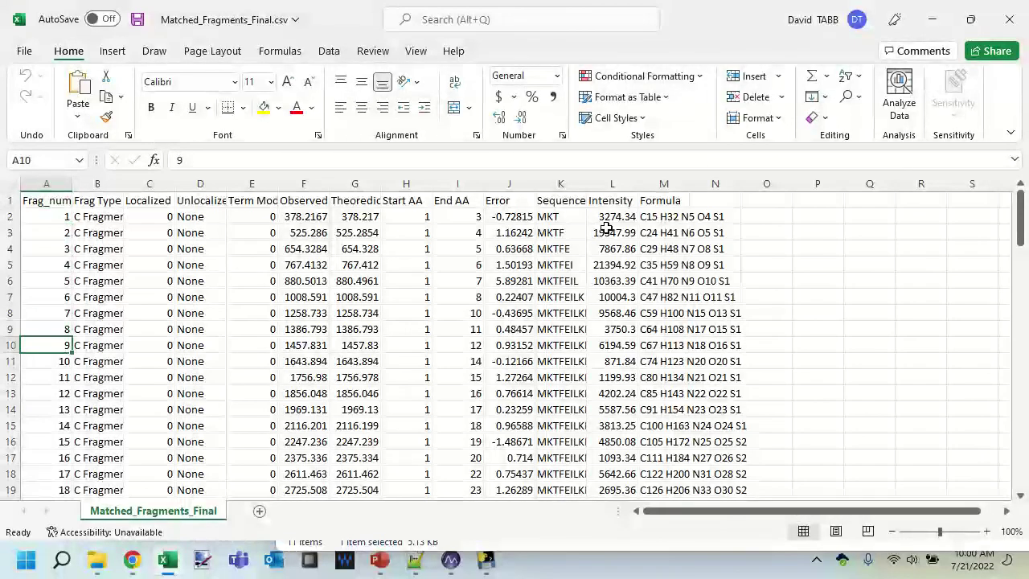
key("Down")
key("Down")
key("Down")
key("Down")
key("Down")
key("Down")
key("Down")
key("Down")
key("Down")
key("Down")
key("Down")
key("Down")
key("Down")
key("Down")
key("Down")
key("Down")
key("Down")
key("Down")
key("Down")
key("Down")
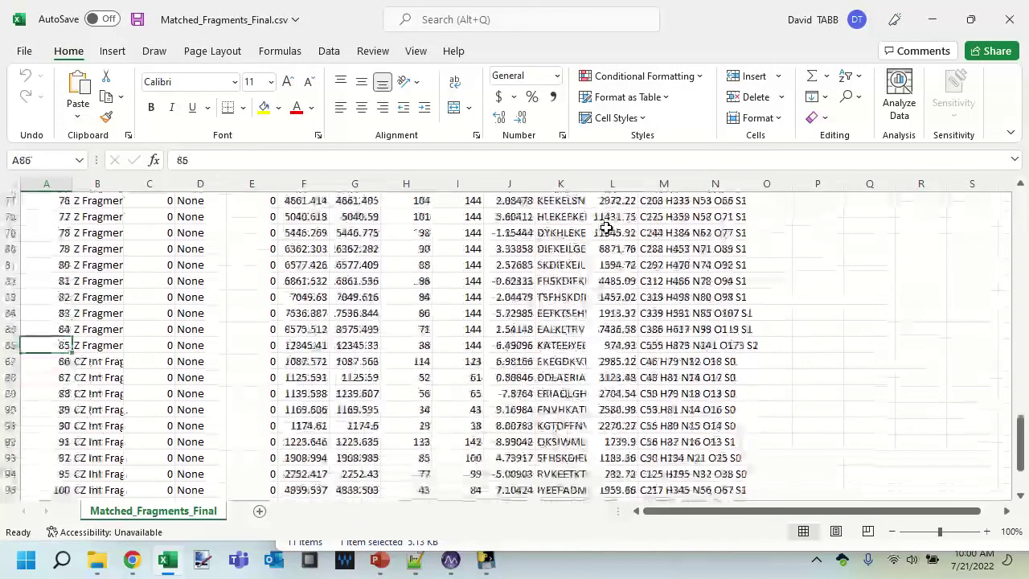
key("ctrl+Home")
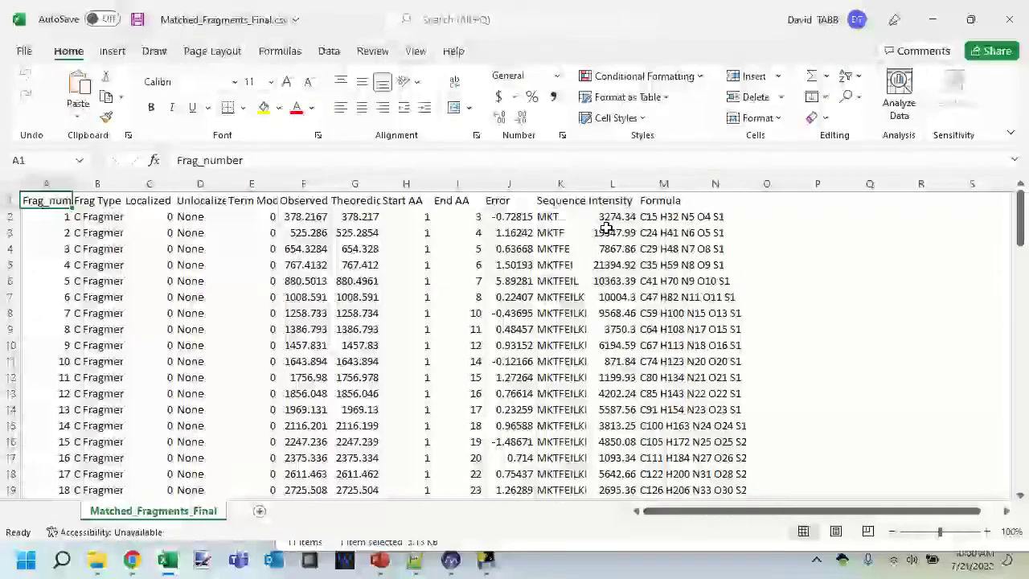
- Examine the matched fragments table's columns, including start and end residues, mass error, sequence, intensity and formula
key("Right")
key("Right")
key("Right")
key("Right")
key("Right")
key("Right")
key("Right")
key("Right")
key("Right")
key("Right")
key("Right")
key("Right")
key("Right")
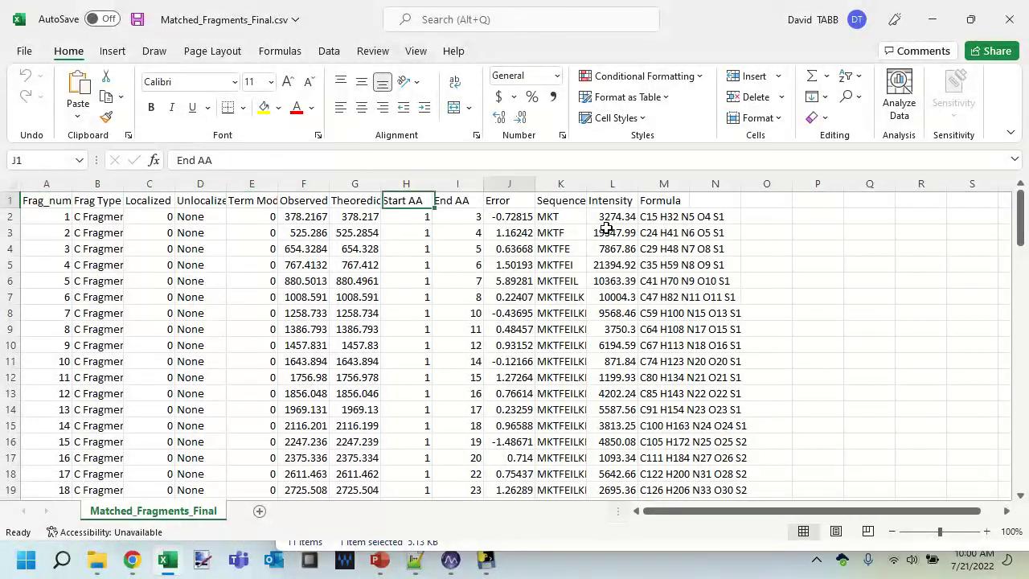
key("Down")
key("Left")
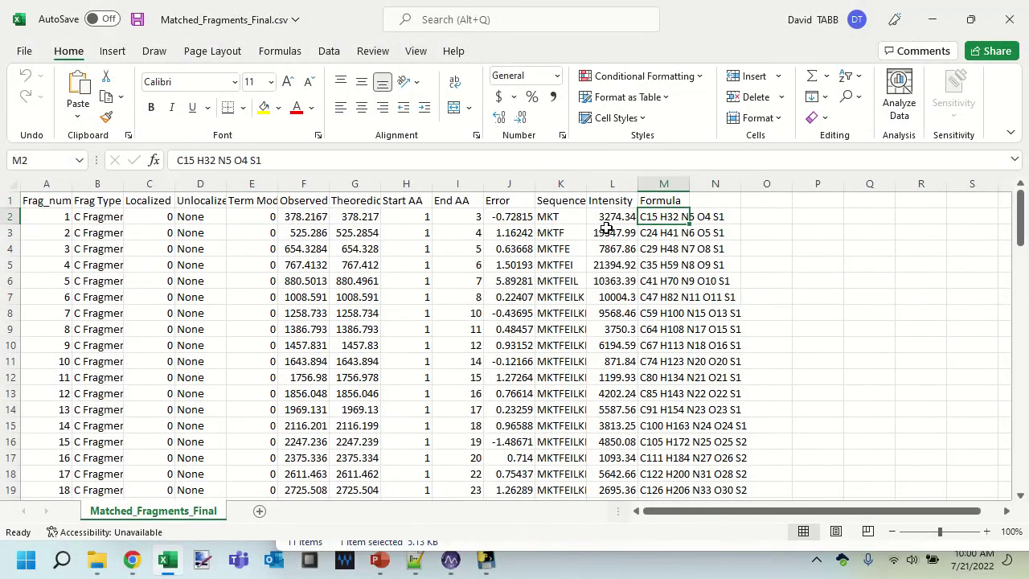
key("Left")
key("Left")
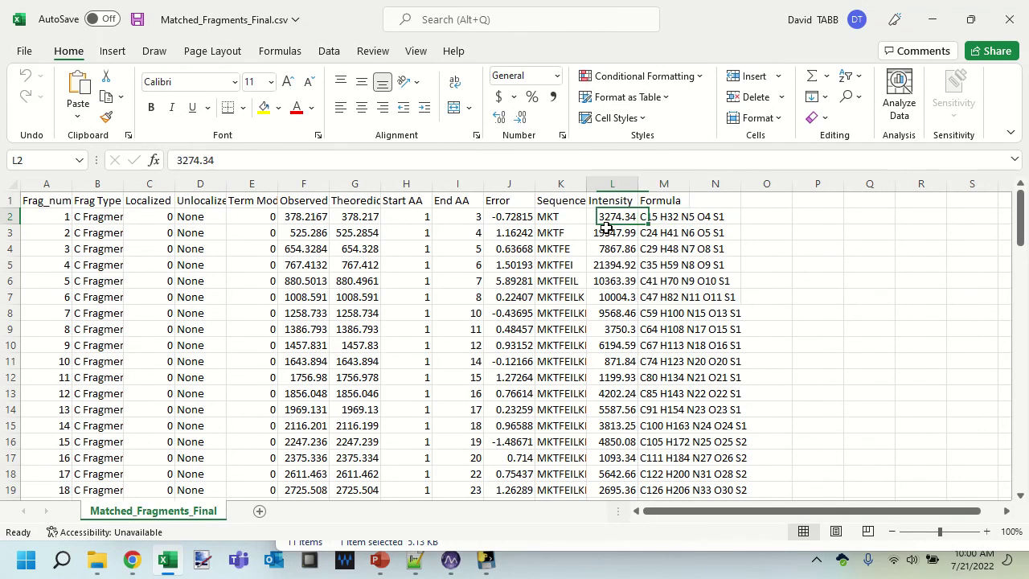
key("Down")
key("Down")
key("Down")
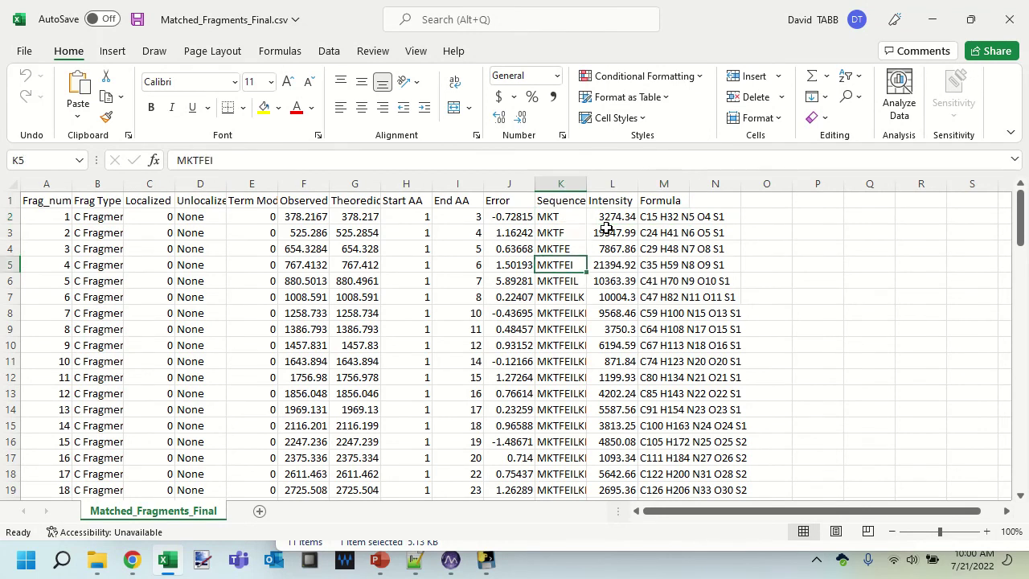
key("ctrl+Home")
left_click(606, 229)
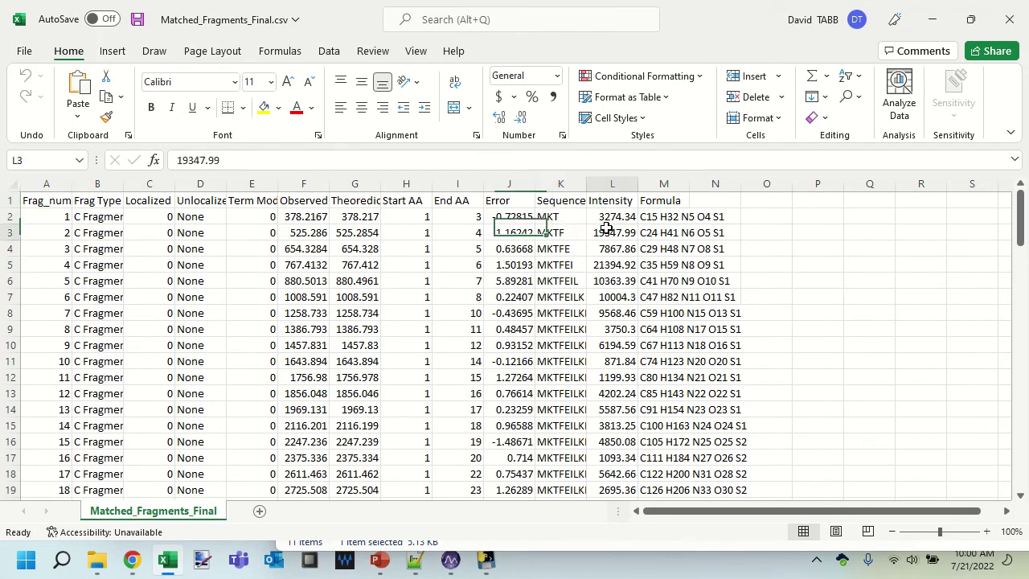
- Close the Matched_Fragments_Final.csv workbook and exit ClipsMS
left_click(1009, 19)
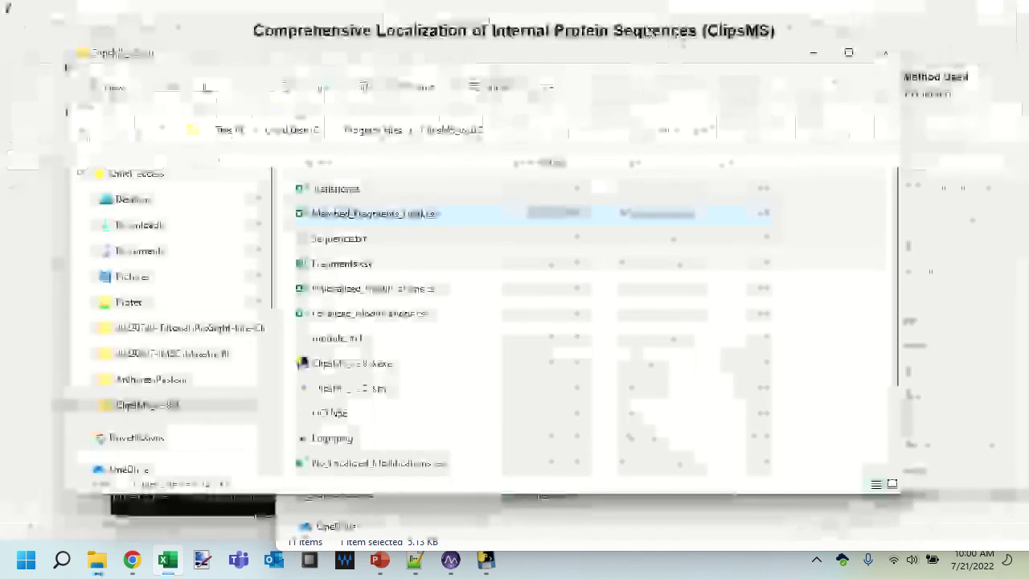
left_click(629, 13)
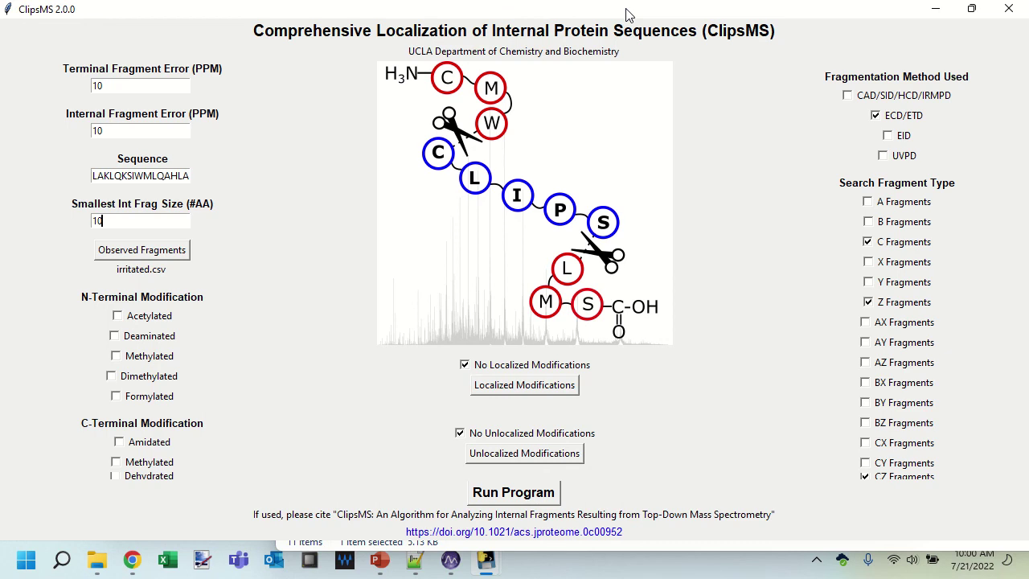
left_click(1007, 17)
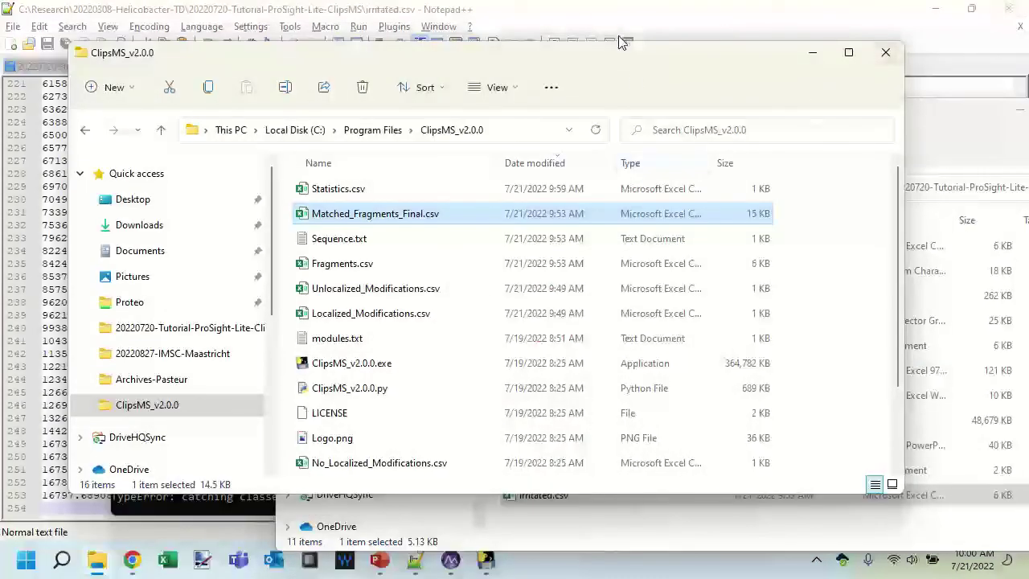
- Switch to Notepad++ and review the 20220720-Step-by-Step.txt instructions from the beginning
key("alt+Tab")
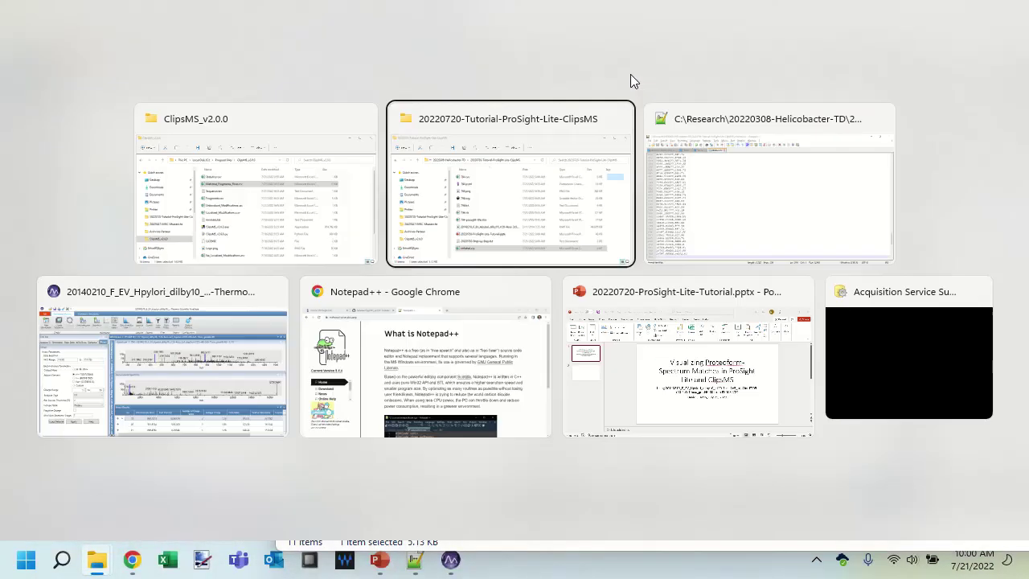
key("alt+Tab")
key("alt+Tab")
key("alt+Tab")
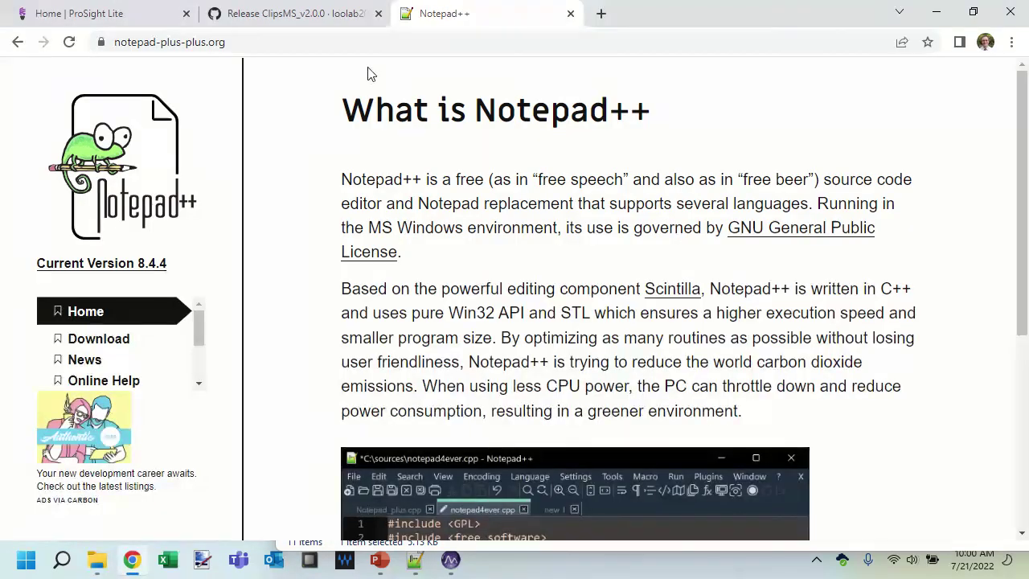
key("alt+Tab")
key("alt+Tab")
key("alt+Tab")
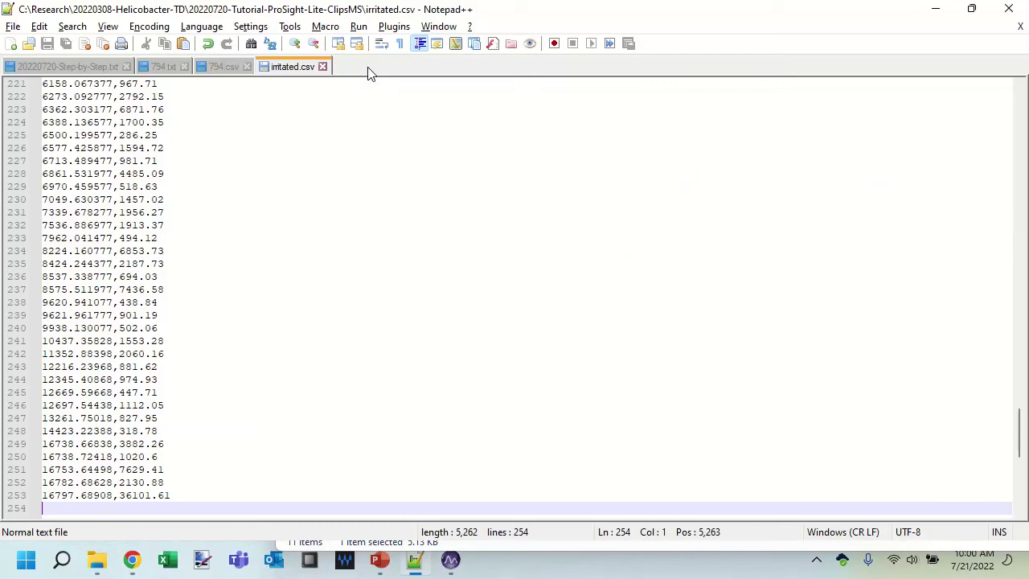
left_click(49, 71)
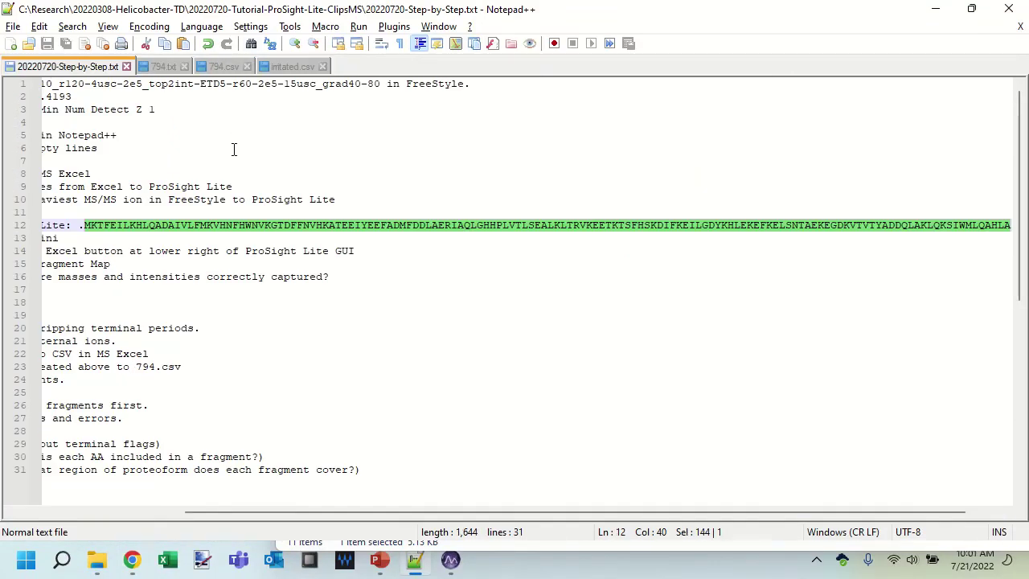
key("ctrl+Home")
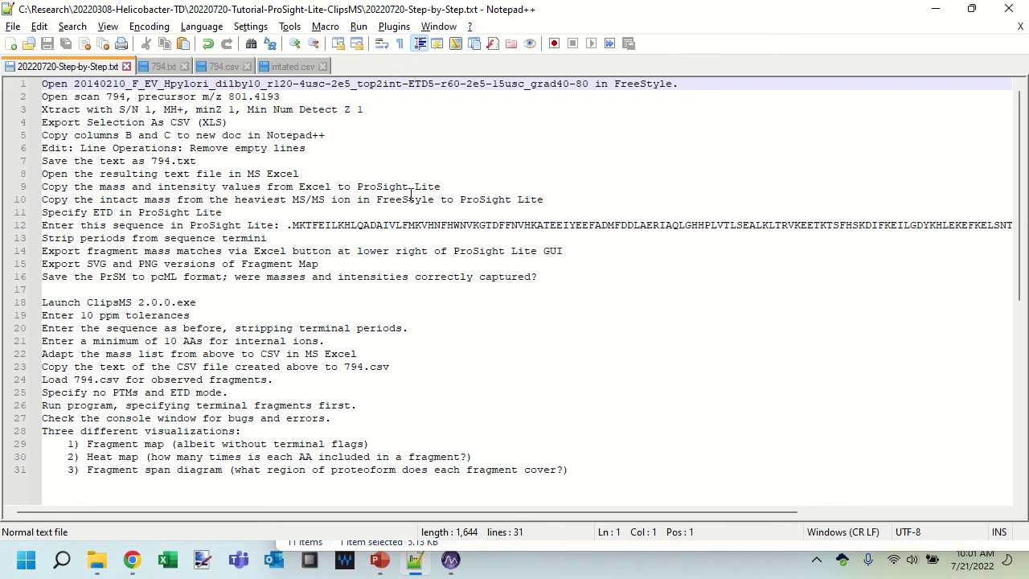
mouse_move(455, 6)
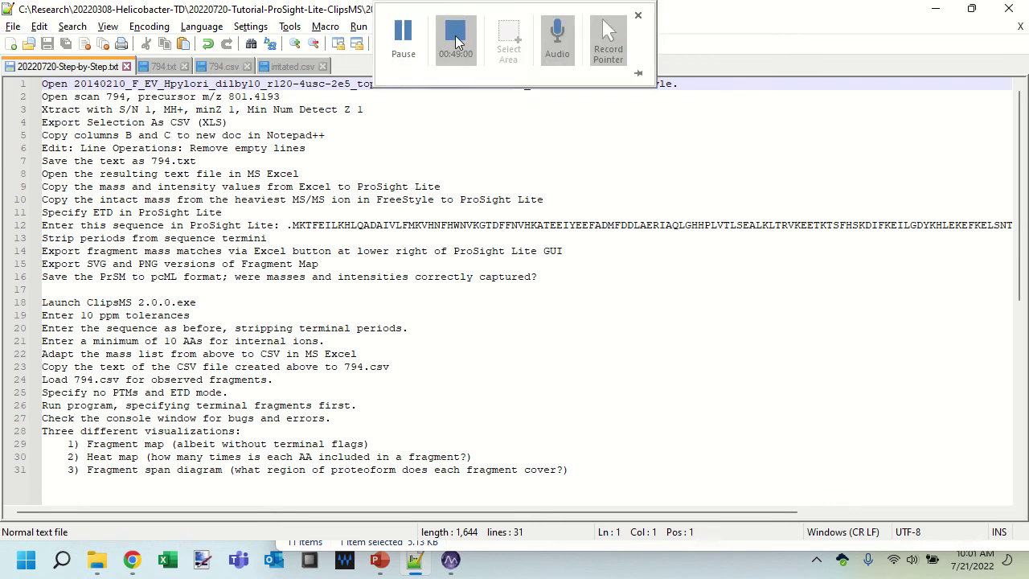